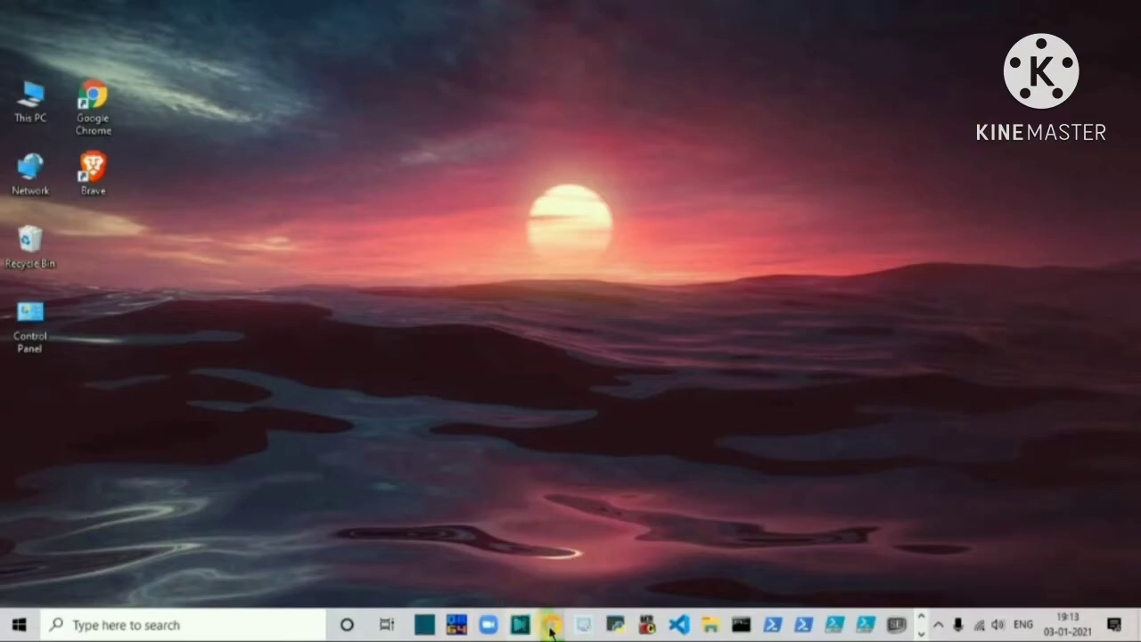
Step: Switch to Chrome and open the VMware website in a new tab
{"action": "left_click", "coordinate": [551, 624]}
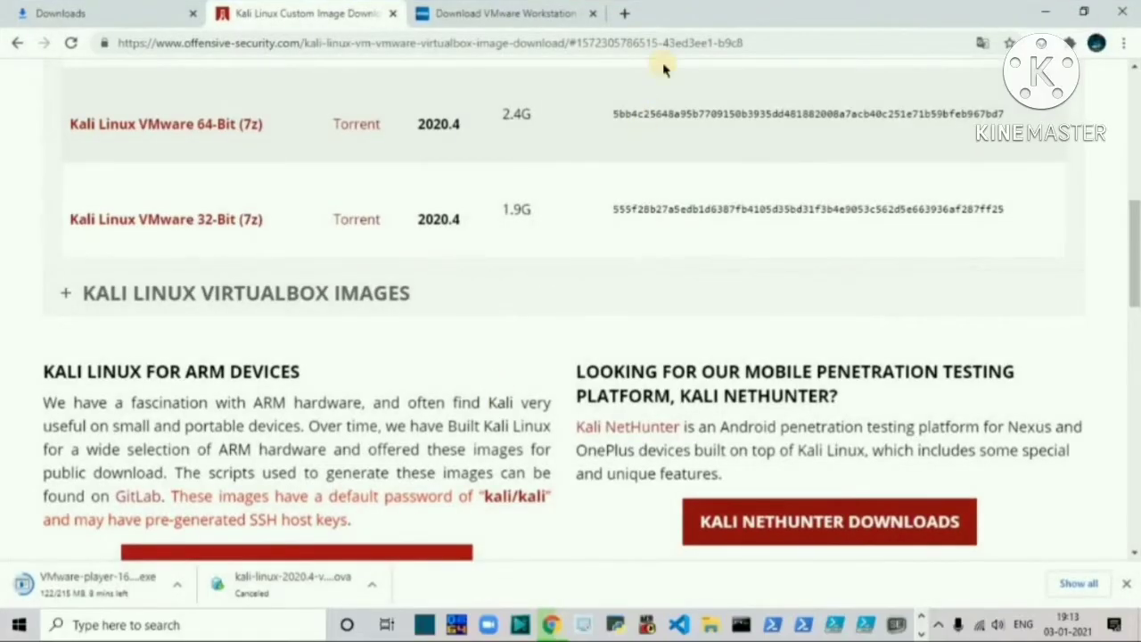
{"action": "left_click", "coordinate": [624, 13]}
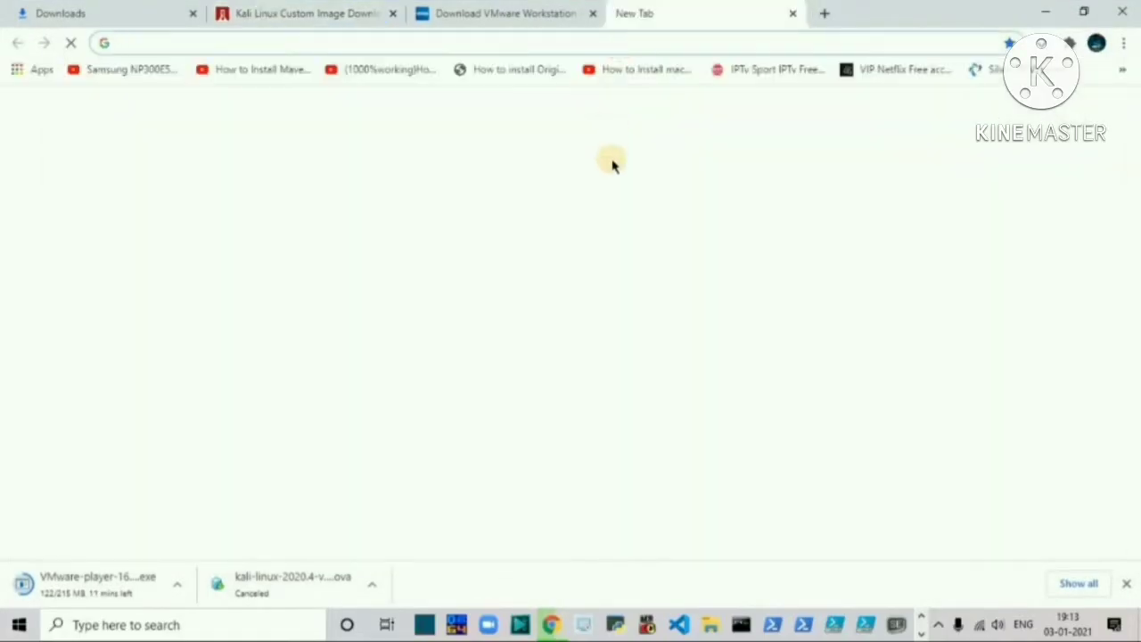
{"action": "type", "text": "vm"}
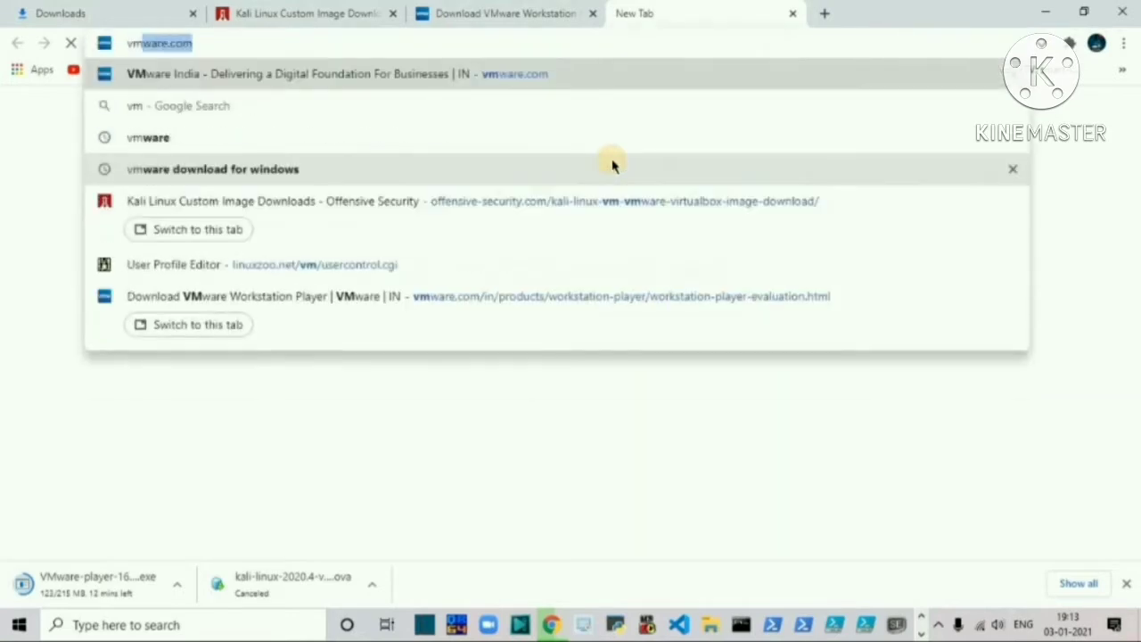
{"action": "key", "text": "Return"}
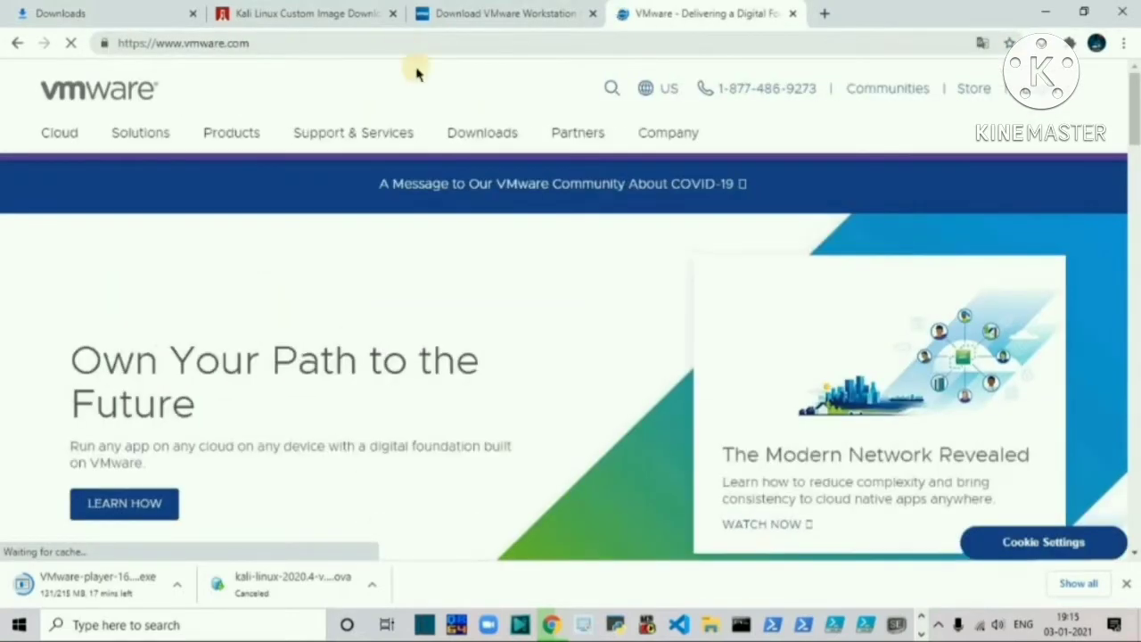
Step: Open the Workstation Player page from VMware's free product downloads and find the Workstation 16.0 Player for Windows download
{"action": "left_click", "coordinate": [481, 139]}
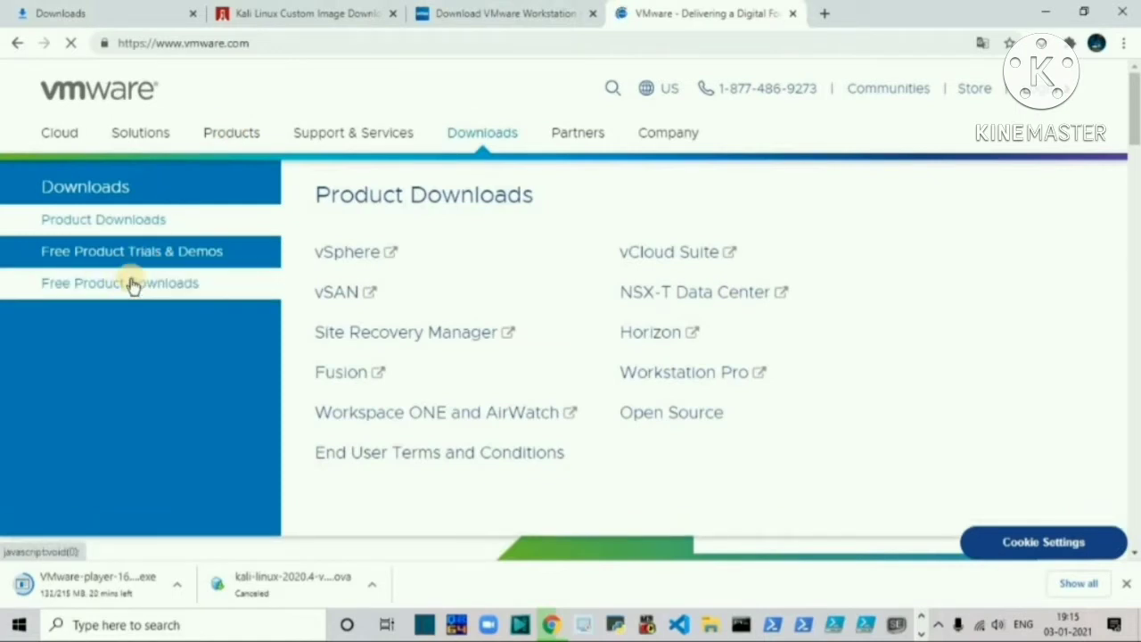
{"action": "left_click", "coordinate": [132, 286]}
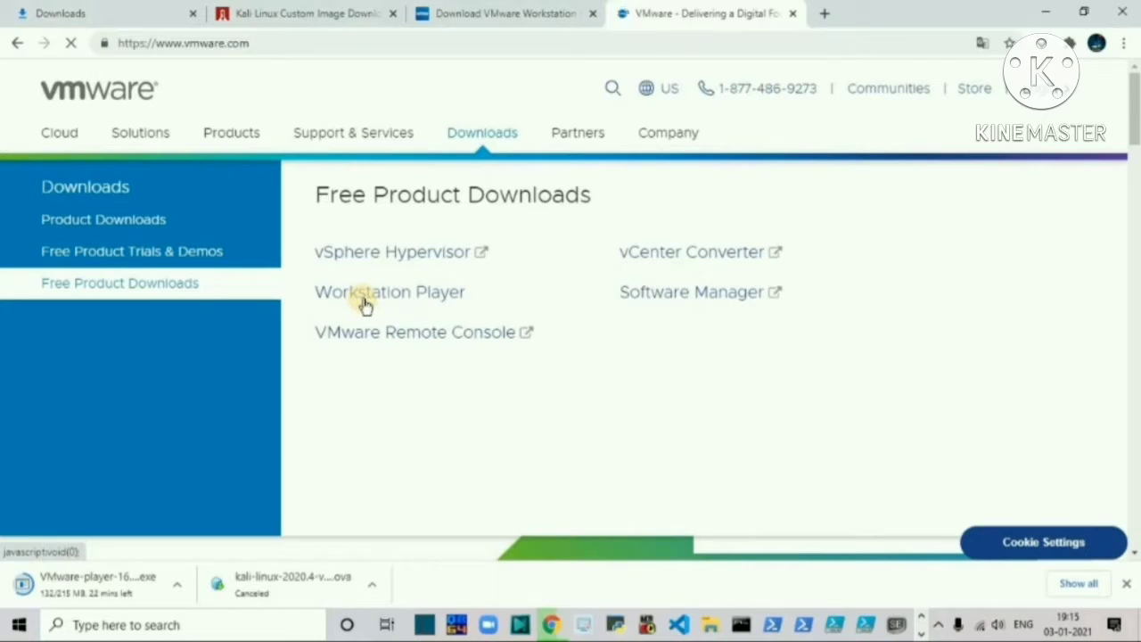
{"action": "left_click", "coordinate": [365, 304]}
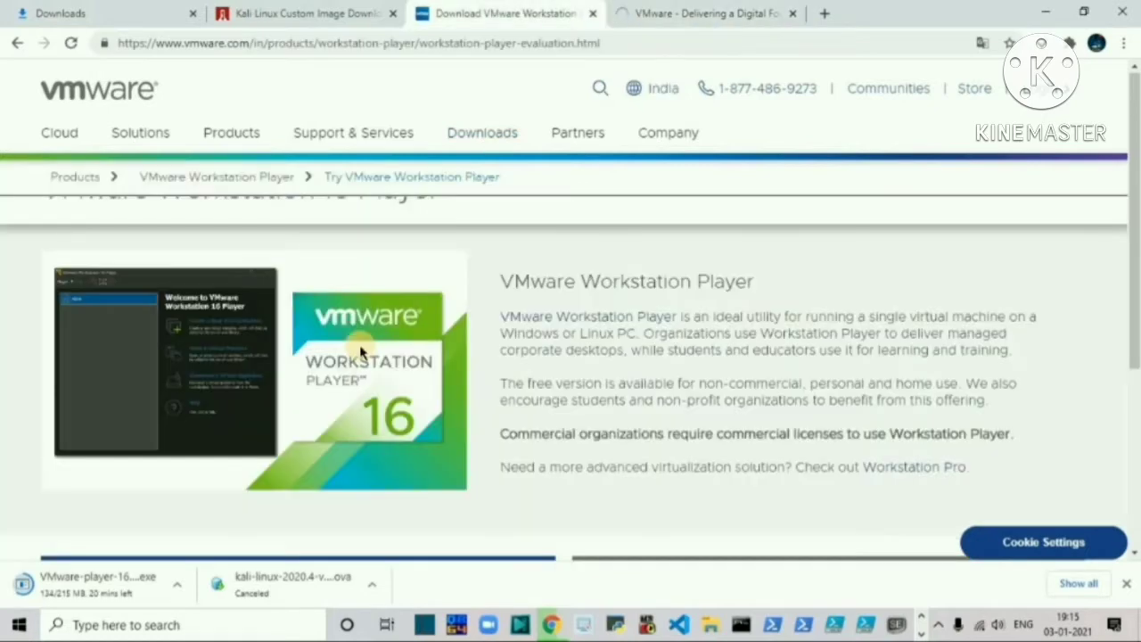
{"action": "scroll", "coordinate": [357, 352], "scroll_direction": "down", "scroll_amount": 2}
{"action": "scroll", "coordinate": [358, 352], "scroll_direction": "down", "scroll_amount": 1}
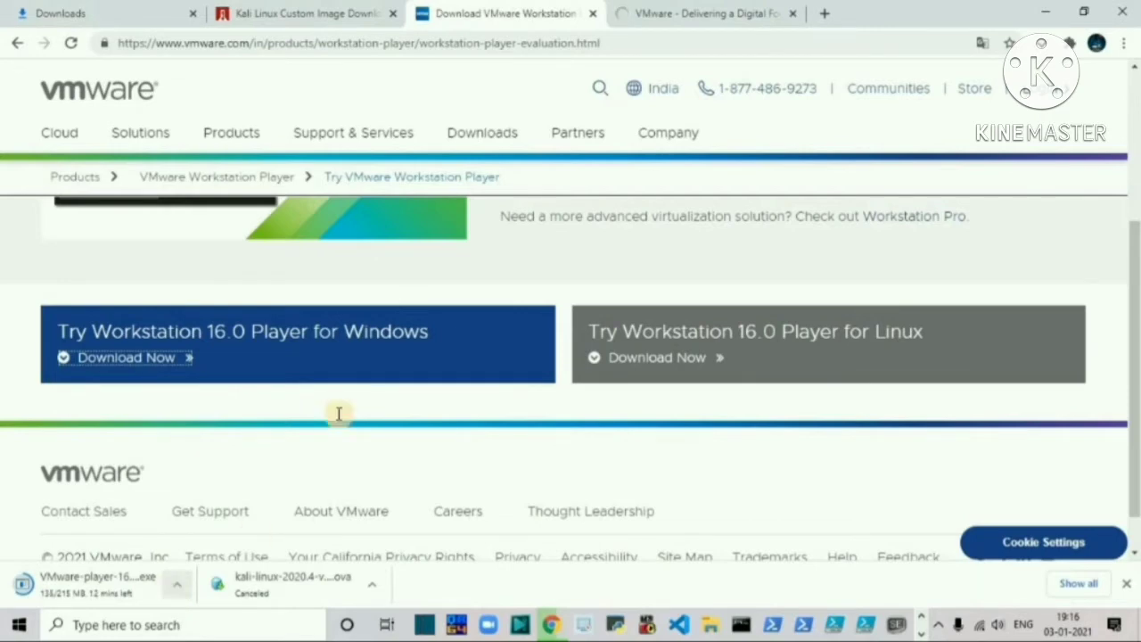
Step: Close the extra VMware, Kali Linux image and Downloads tabs, keeping only the Workstation Player page
{"action": "left_click", "coordinate": [793, 13]}
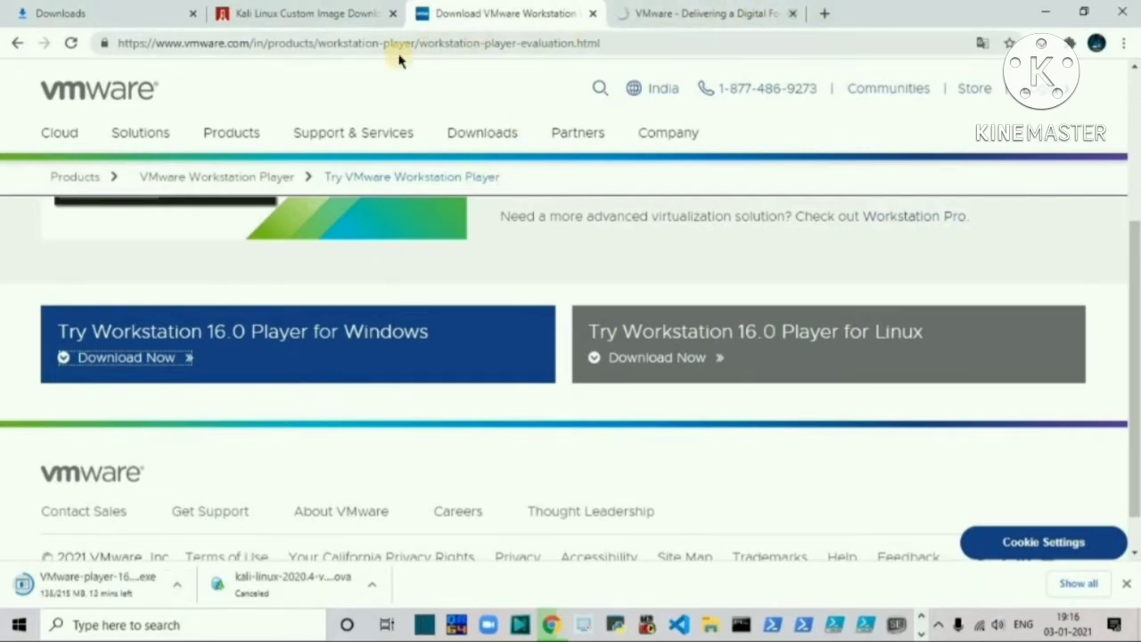
{"action": "left_click", "coordinate": [393, 15]}
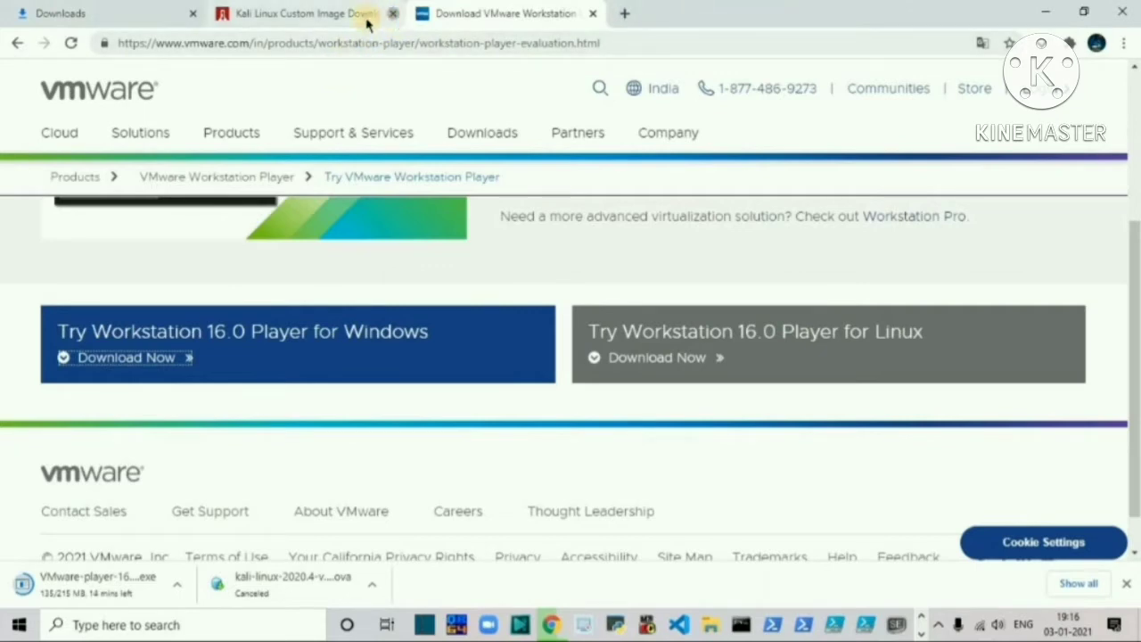
{"action": "left_click", "coordinate": [193, 14]}
Step: Open kali.org in a new browser tab
{"action": "left_click", "coordinate": [222, 15]}
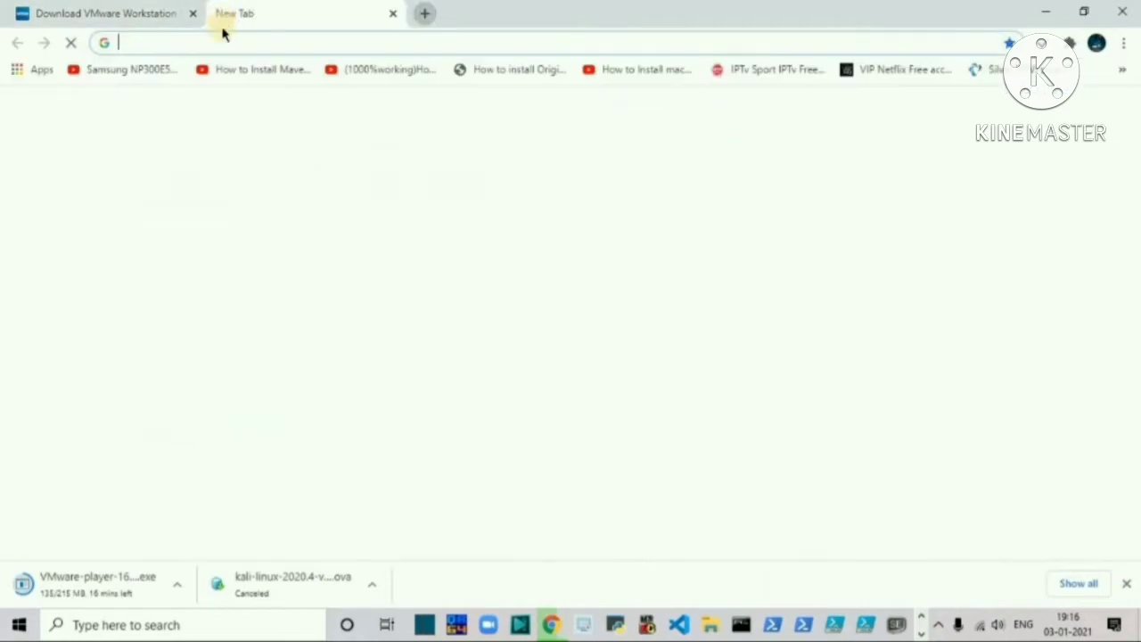
{"action": "type", "text": "kali"}
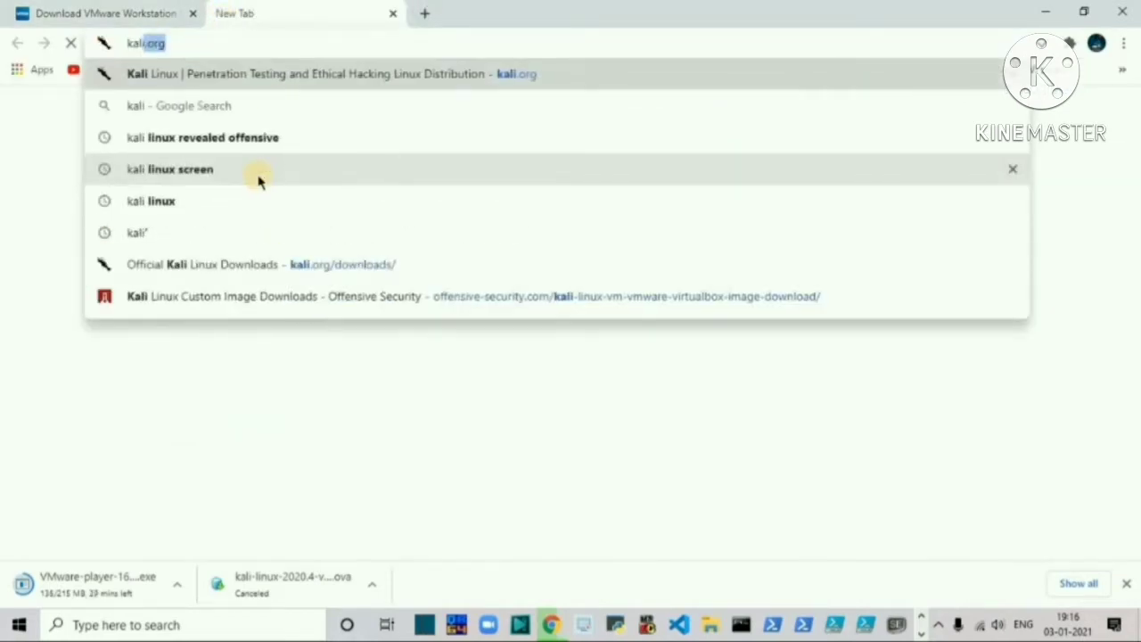
{"action": "key", "text": "Return"}
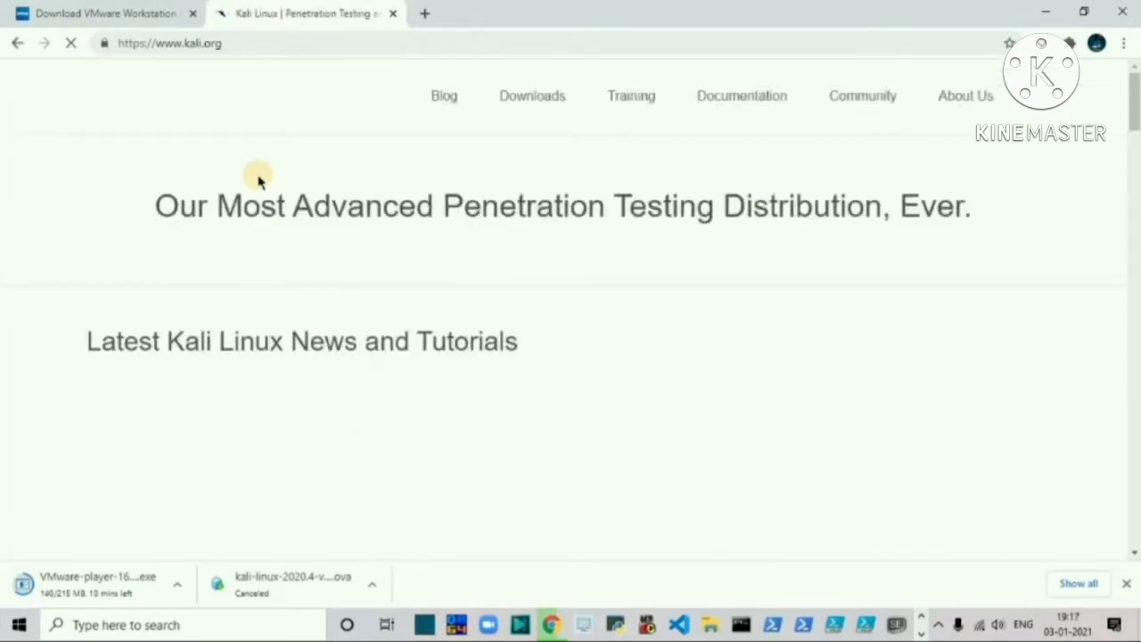
Step: Go to the Kali Linux downloads and open the Offensive Security VM download page for the 32-bit (PAE) VMware image
{"action": "mouse_move", "coordinate": [517, 97]}
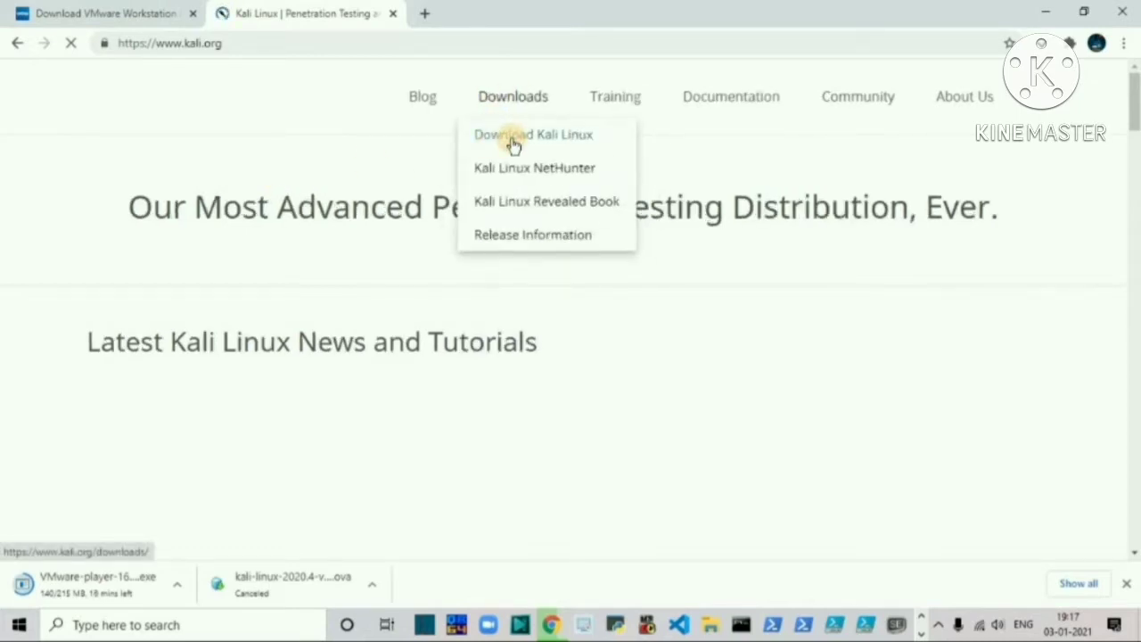
{"action": "left_click", "coordinate": [513, 135]}
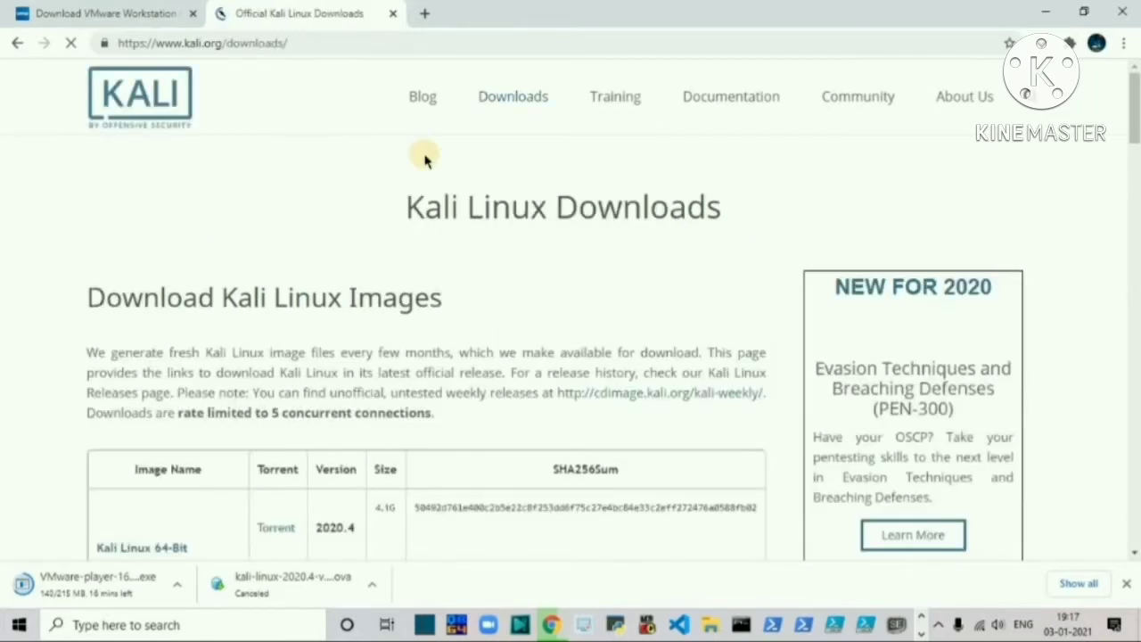
{"action": "scroll", "coordinate": [357, 268], "scroll_direction": "down", "scroll_amount": 10}
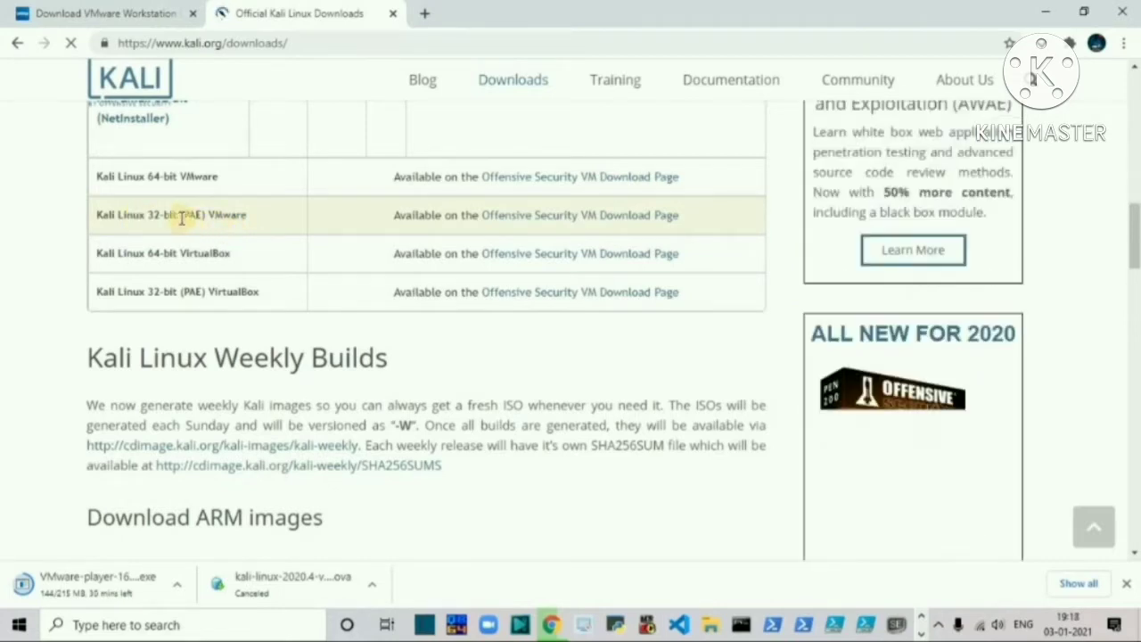
{"action": "left_click", "coordinate": [559, 218]}
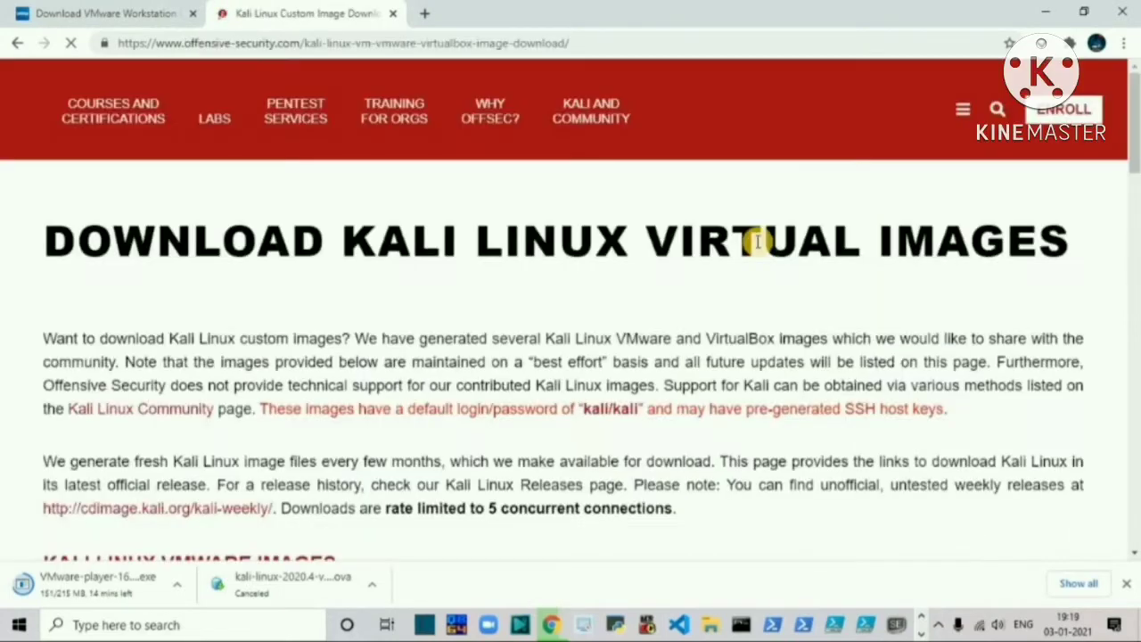
Step: Examine the Kali Linux virtual images page, including the 64-bit and 32-bit VMware images
{"action": "scroll", "coordinate": [537, 116], "scroll_direction": "down", "scroll_amount": 2}
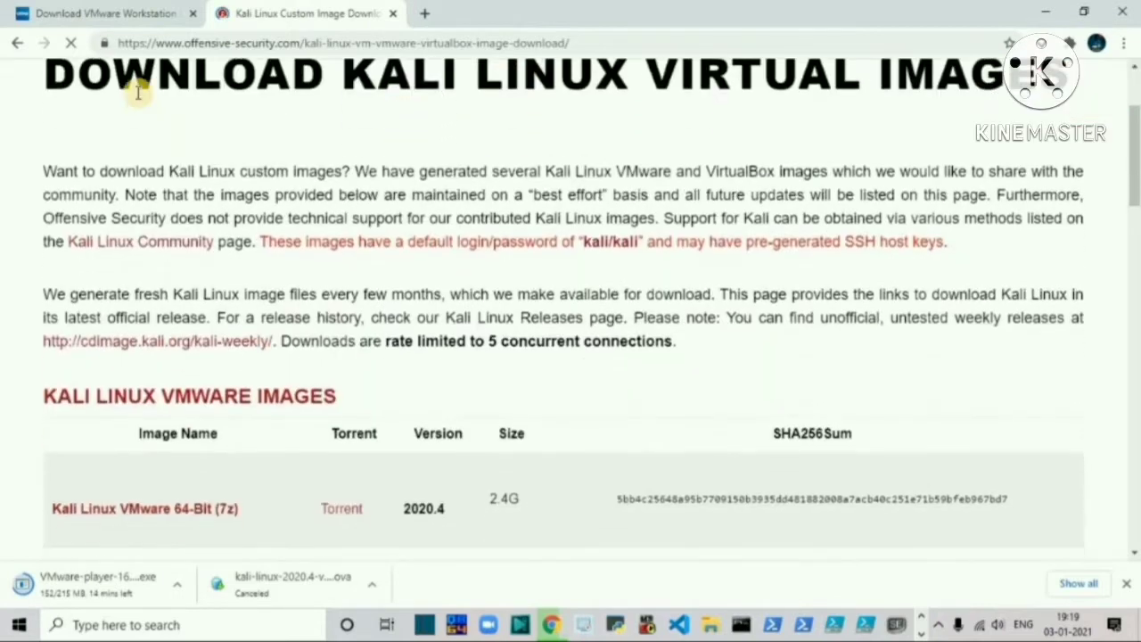
{"action": "scroll", "coordinate": [111, 100], "scroll_direction": "up", "scroll_amount": 1}
{"action": "left_click_drag", "start_coordinate": [113, 166], "coordinate": [1044, 171]}
{"action": "left_click", "coordinate": [765, 166]}
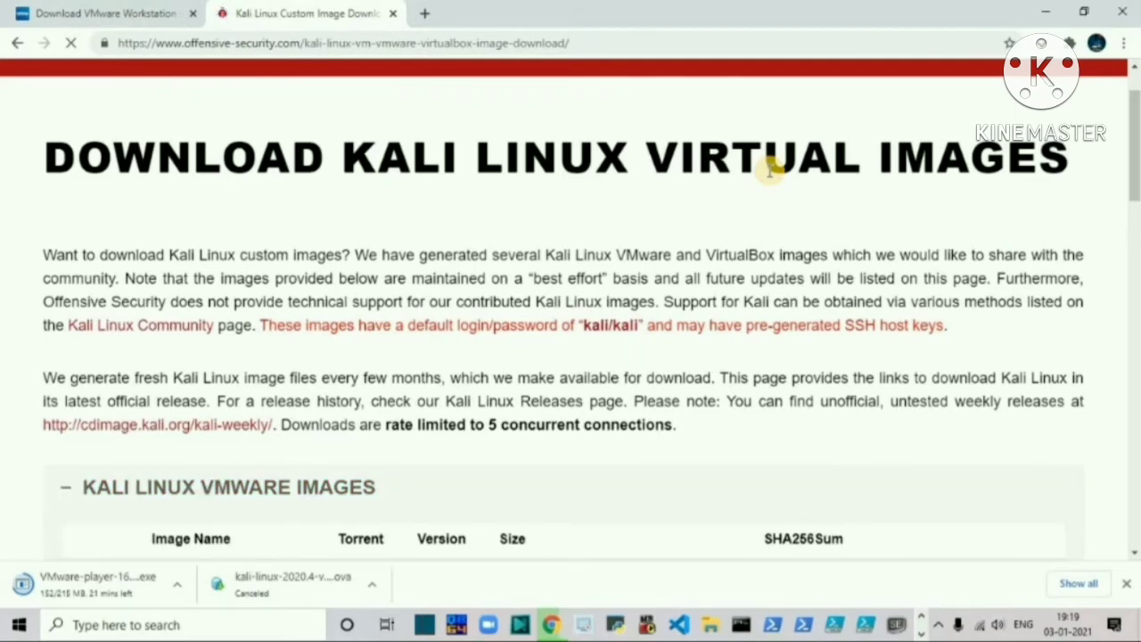
{"action": "scroll", "coordinate": [502, 420], "scroll_direction": "down", "scroll_amount": 4}
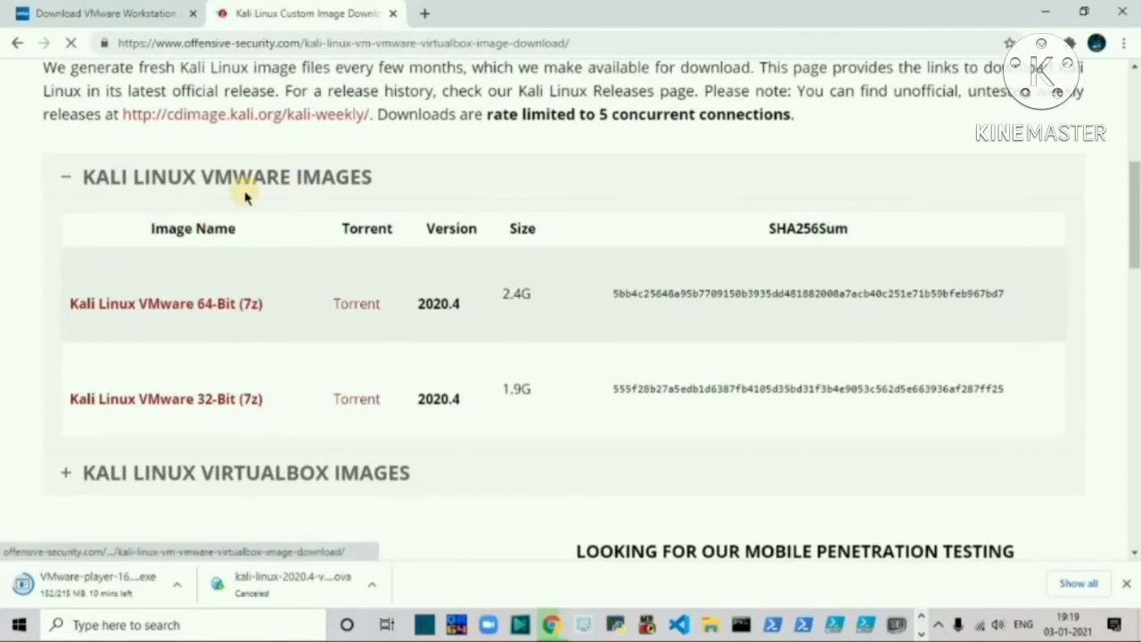
{"action": "scroll", "coordinate": [237, 223], "scroll_direction": "down", "scroll_amount": 2}
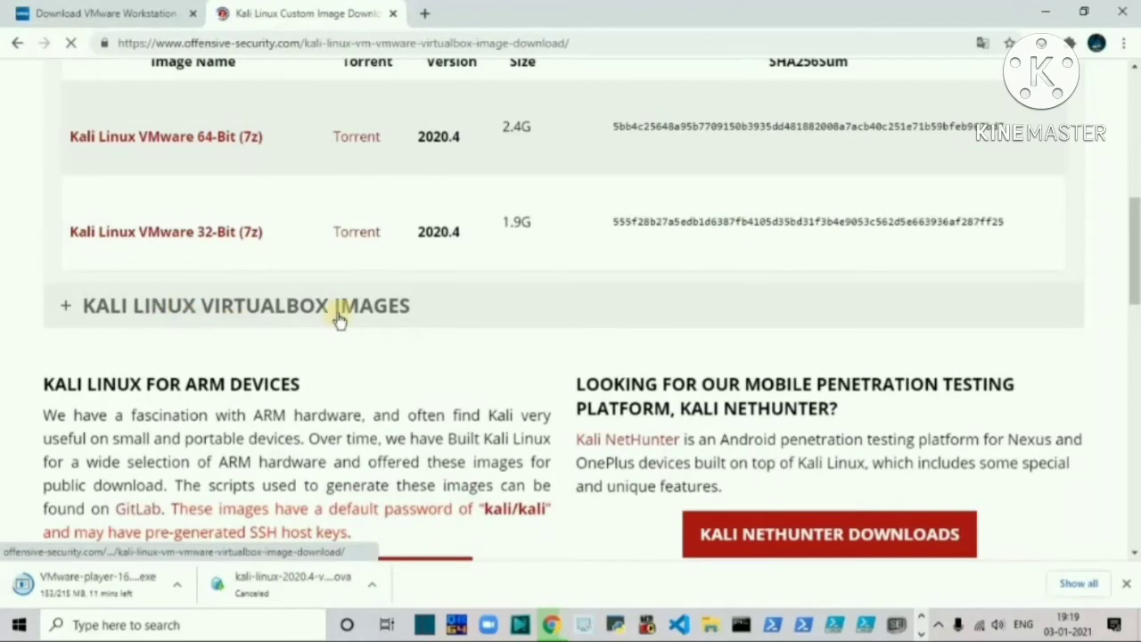
Step: Expand the Kali Linux VirtualBox images to view the OVA options, and reopen the VMware images list
{"action": "left_click", "coordinate": [77, 317]}
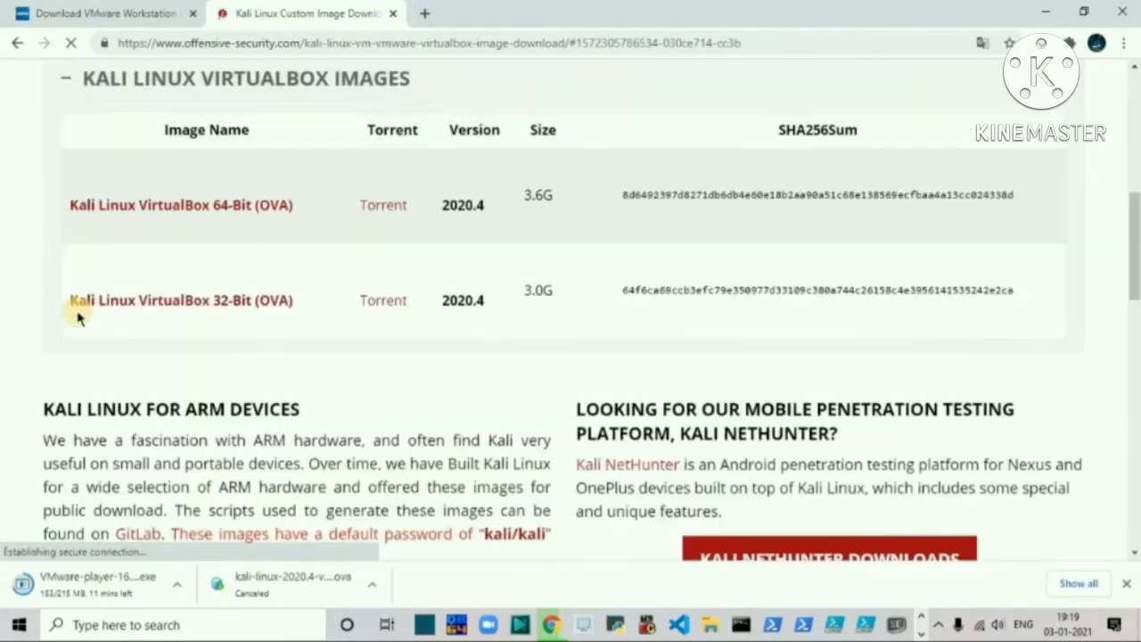
{"action": "scroll", "coordinate": [82, 318], "scroll_direction": "up", "scroll_amount": 2}
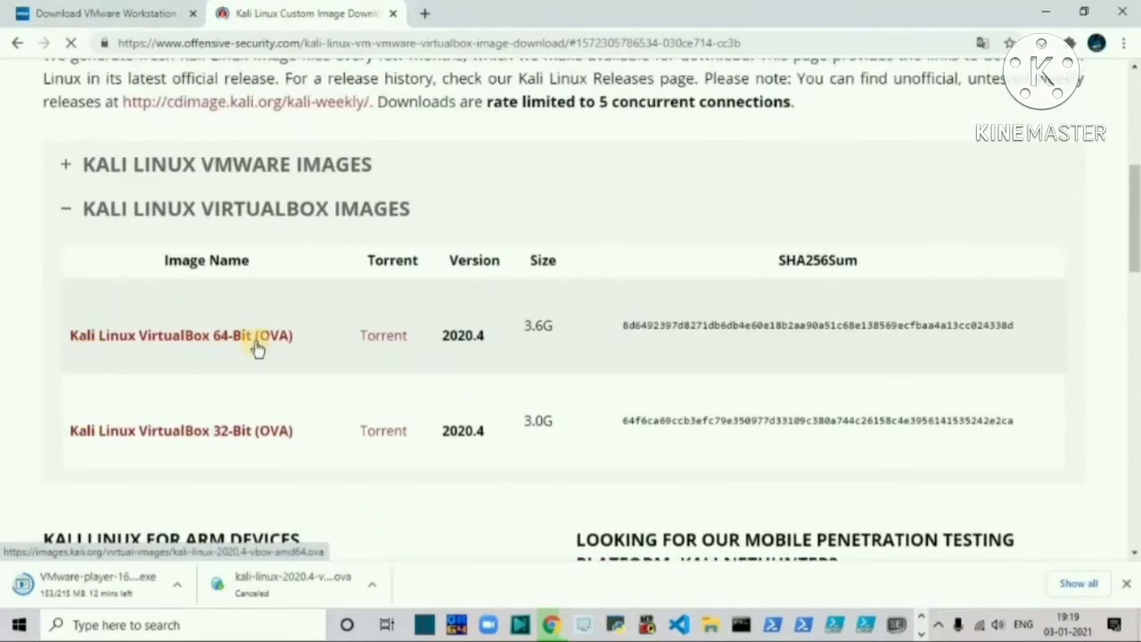
{"action": "scroll", "coordinate": [257, 347], "scroll_direction": "down", "scroll_amount": 1}
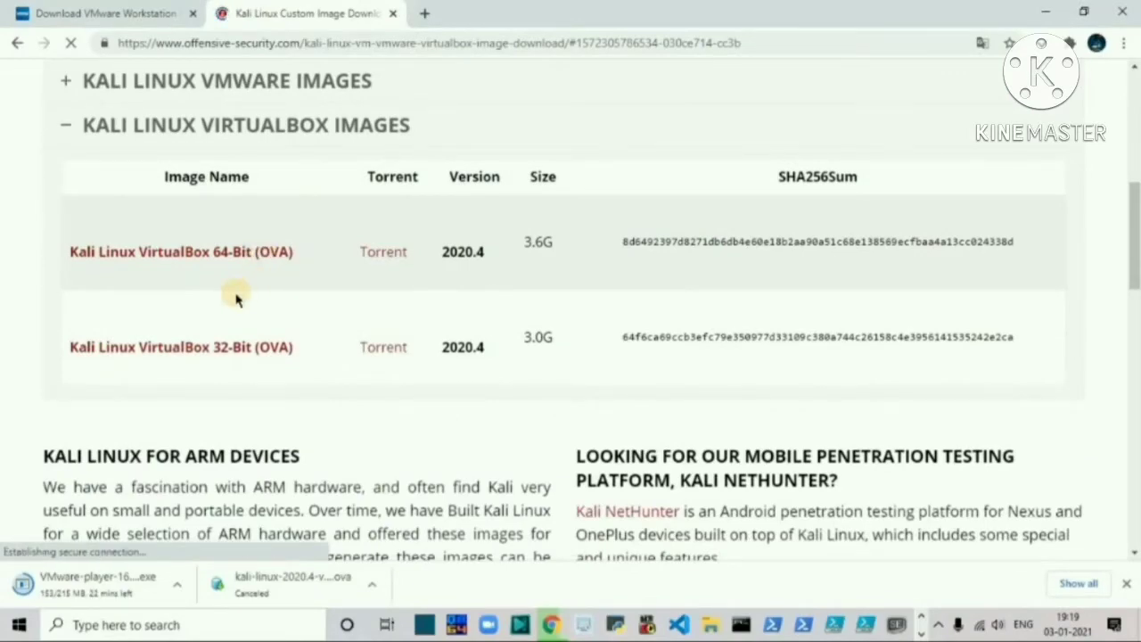
{"action": "scroll", "coordinate": [214, 287], "scroll_direction": "up", "scroll_amount": 2}
{"action": "left_click", "coordinate": [207, 251]}
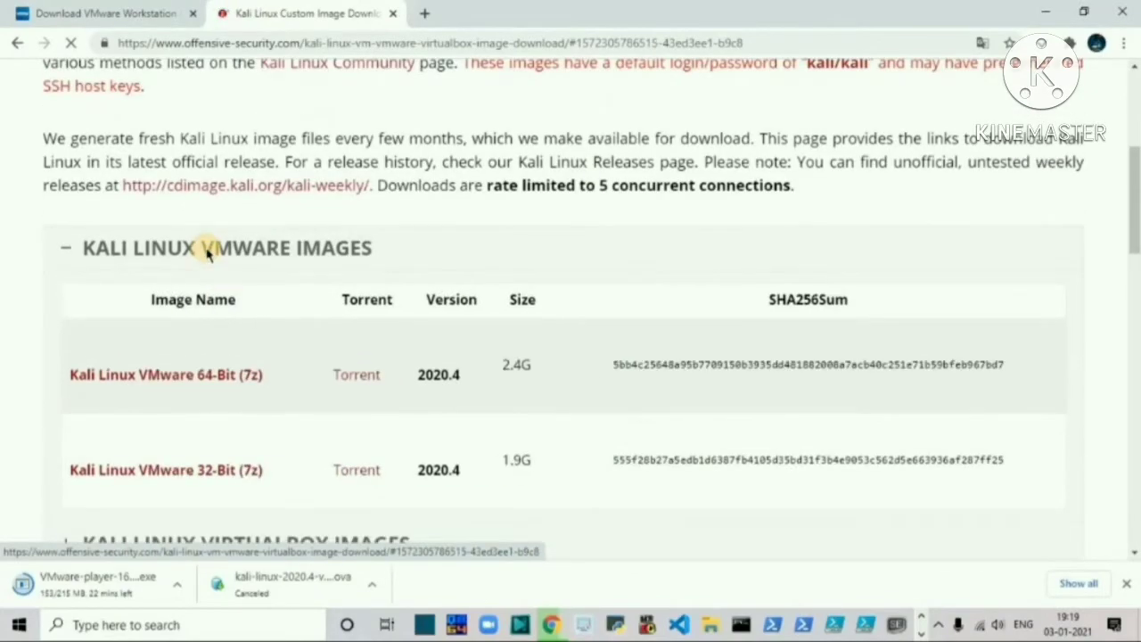
{"action": "scroll", "coordinate": [169, 343], "scroll_direction": "down", "scroll_amount": 1}
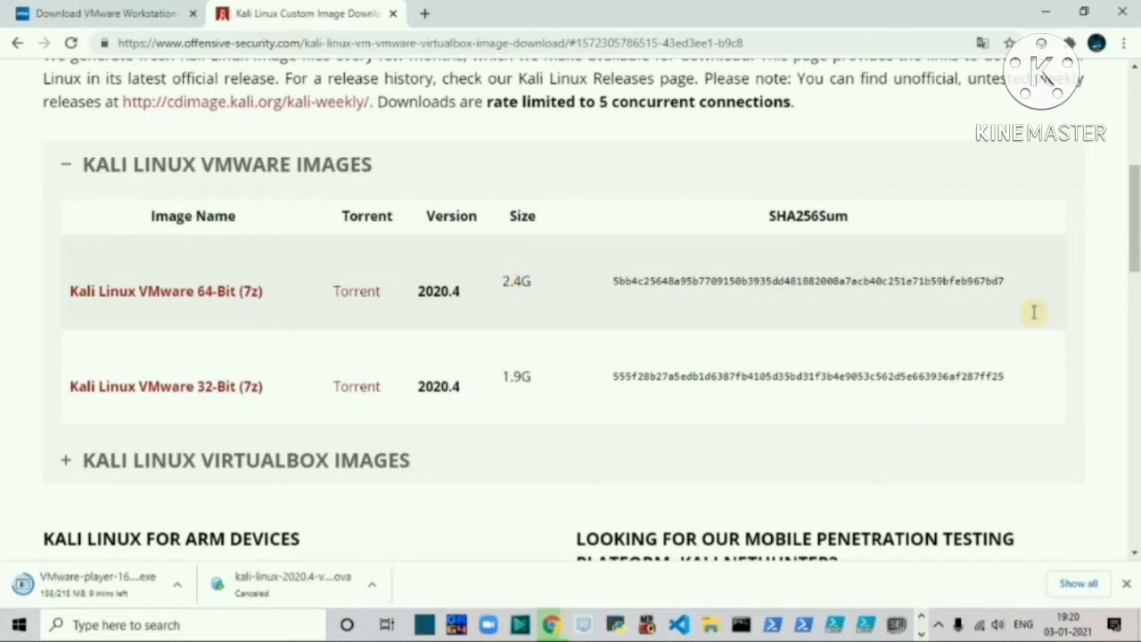
Step: Minimize the browser, check the computer's system type in the properties of This PC, and return to Chrome
{"action": "left_click", "coordinate": [1028, 13]}
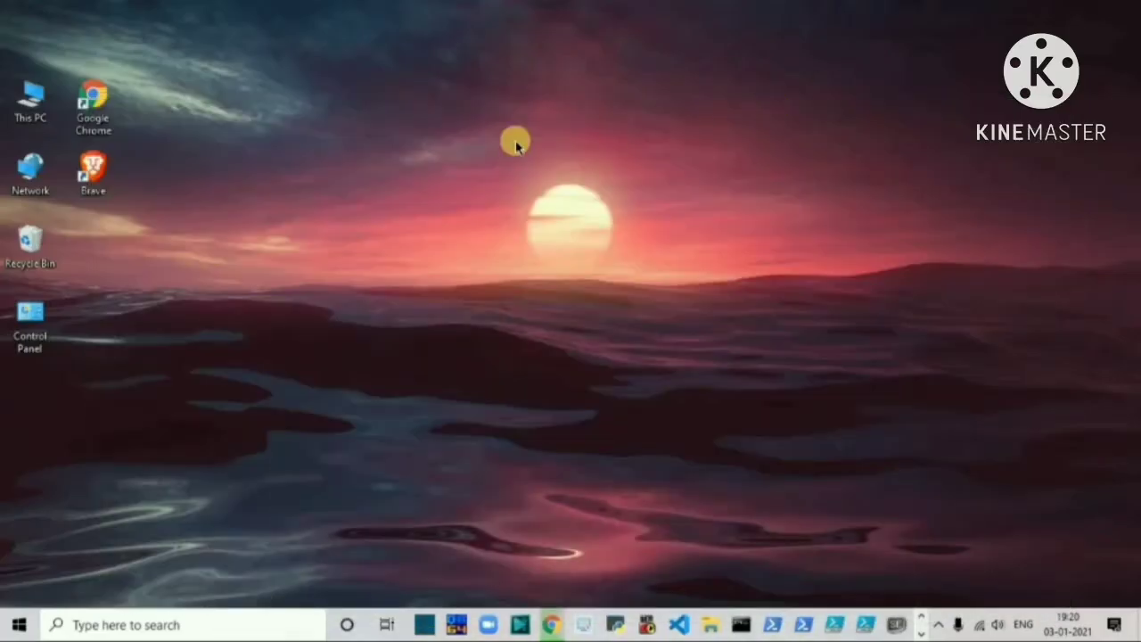
{"action": "left_click", "coordinate": [32, 113]}
{"action": "right_click", "coordinate": [32, 112]}
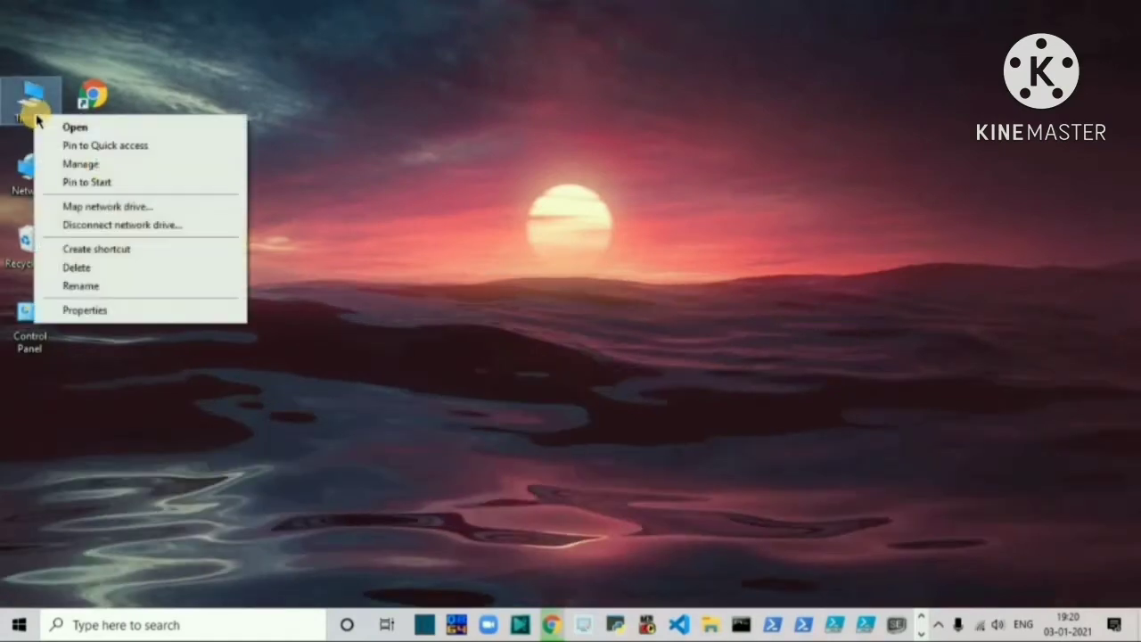
{"action": "left_click", "coordinate": [133, 310]}
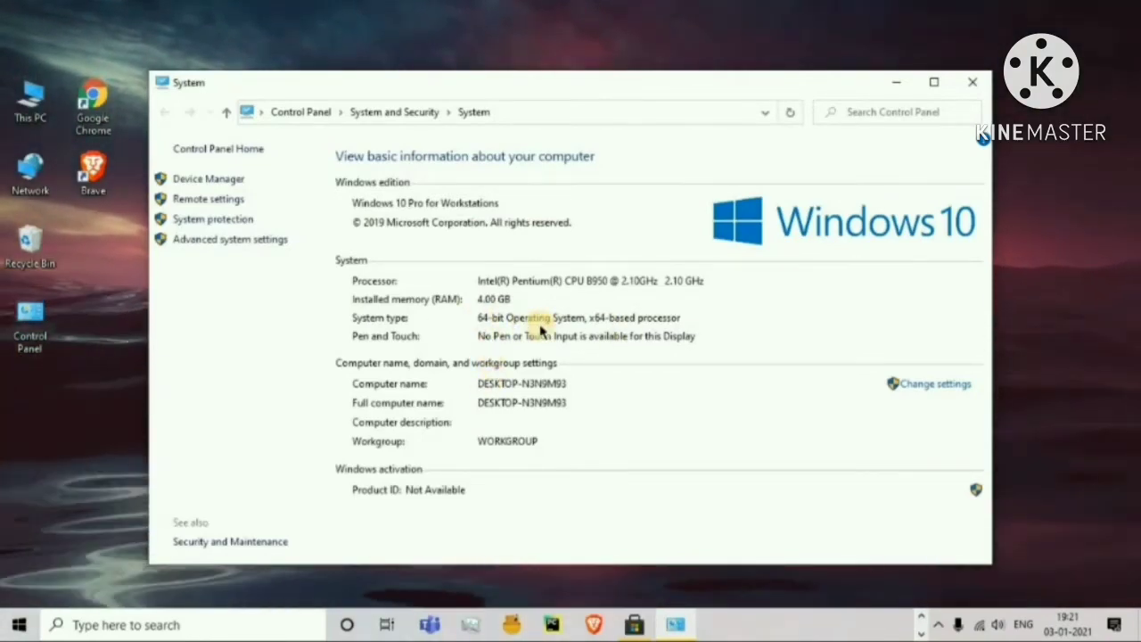
{"action": "left_click", "coordinate": [971, 82]}
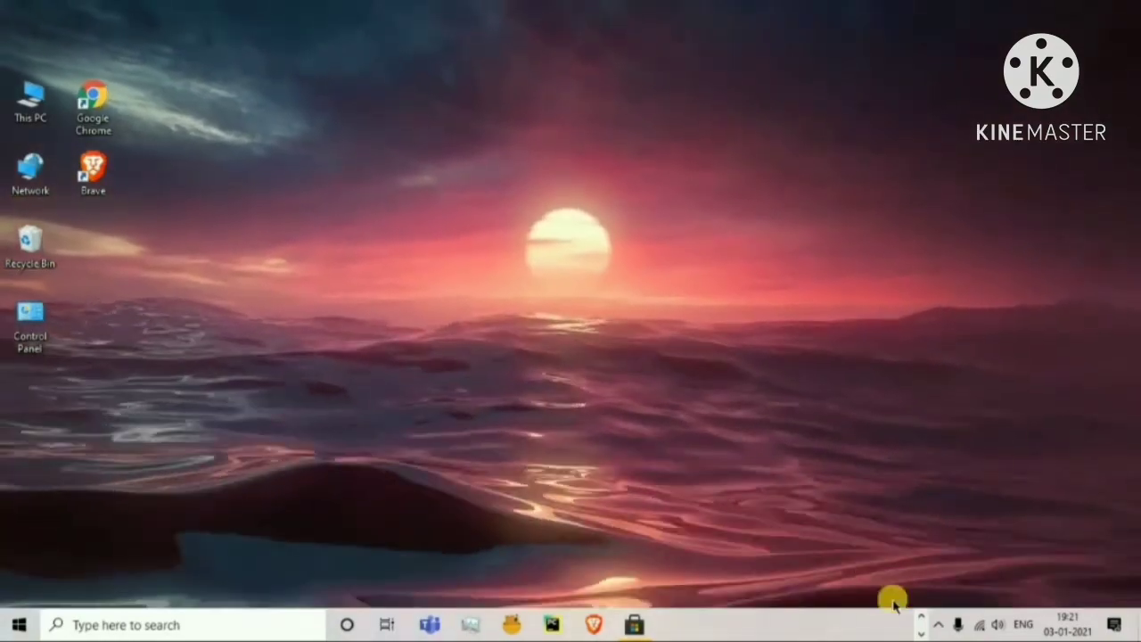
{"action": "left_click", "coordinate": [922, 619]}
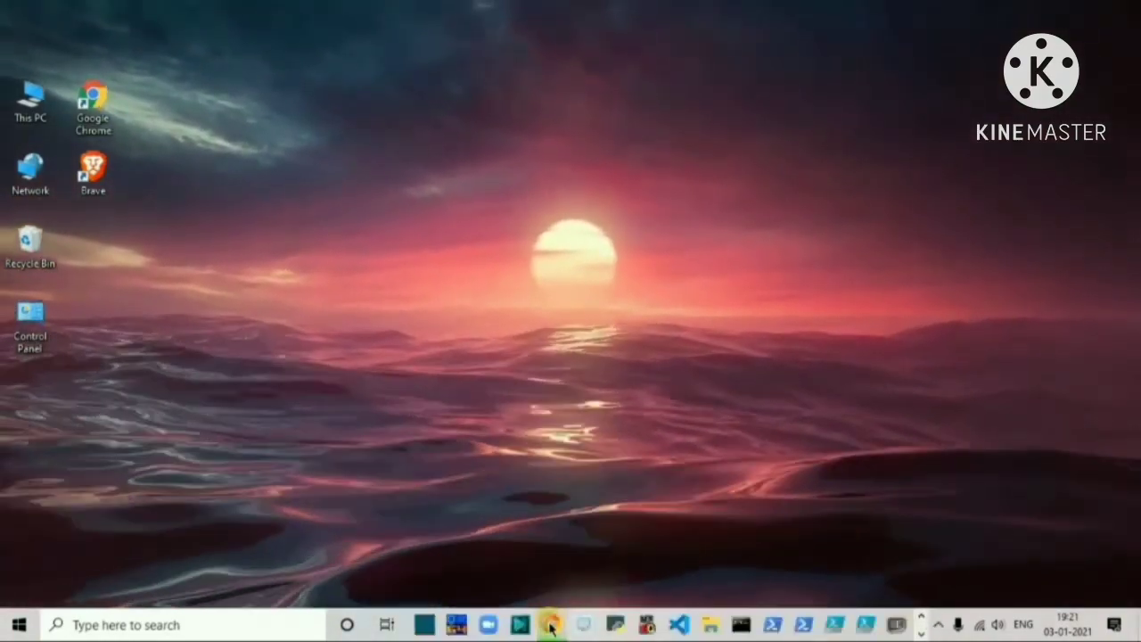
{"action": "left_click", "coordinate": [553, 622]}
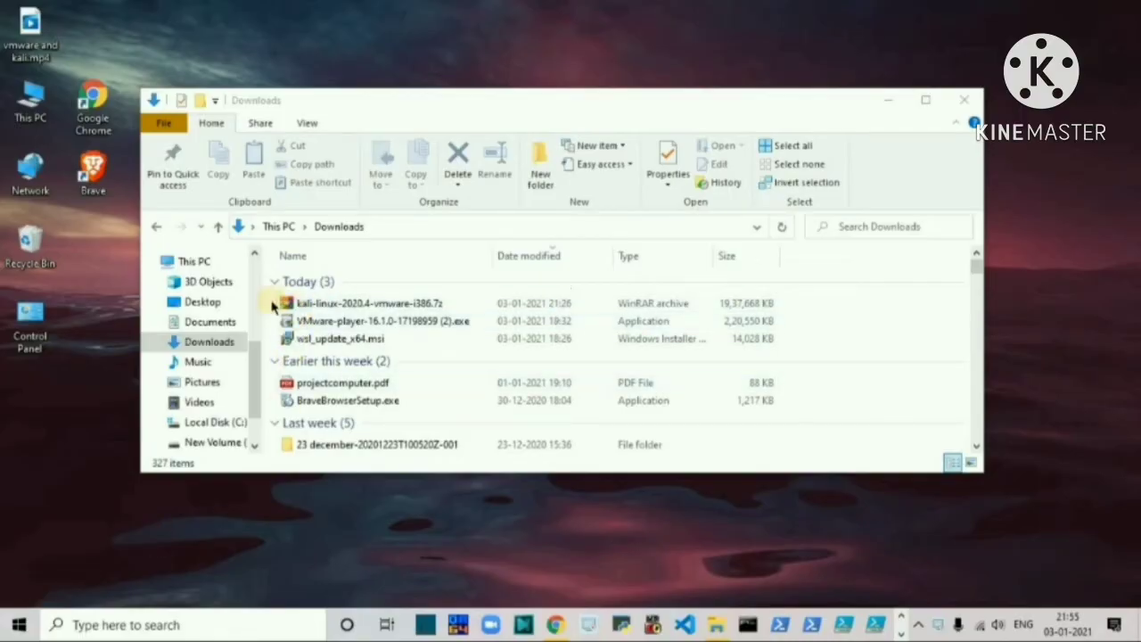
Step: Switch to Chrome, search Google for winrar, and open the official win-rar.com download page
{"action": "left_click", "coordinate": [287, 304]}
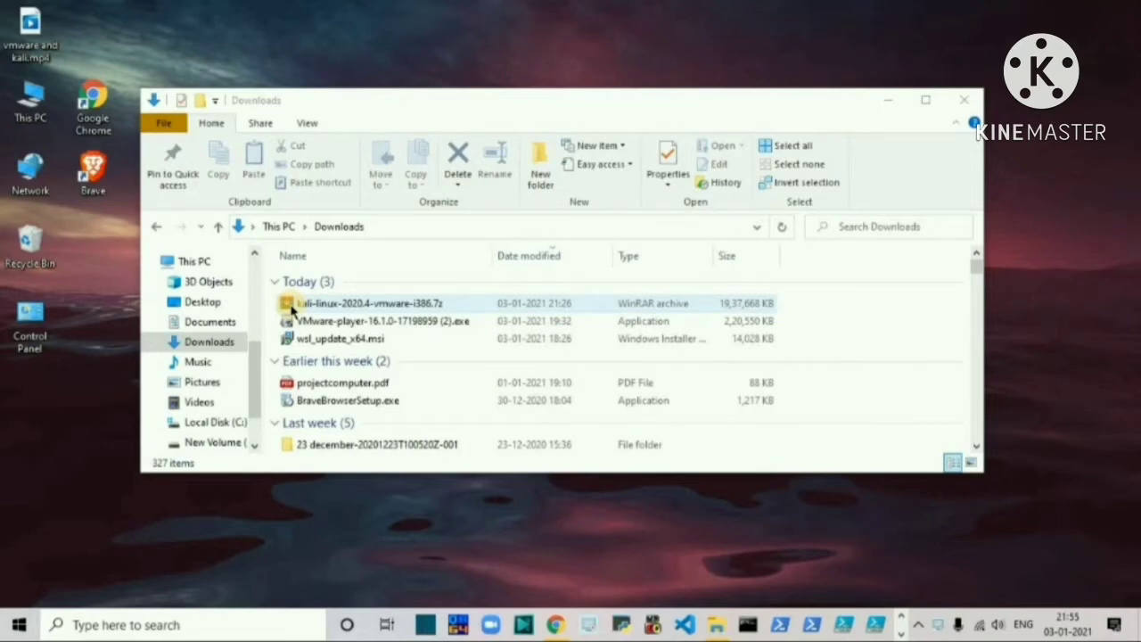
{"action": "left_click", "coordinate": [555, 625]}
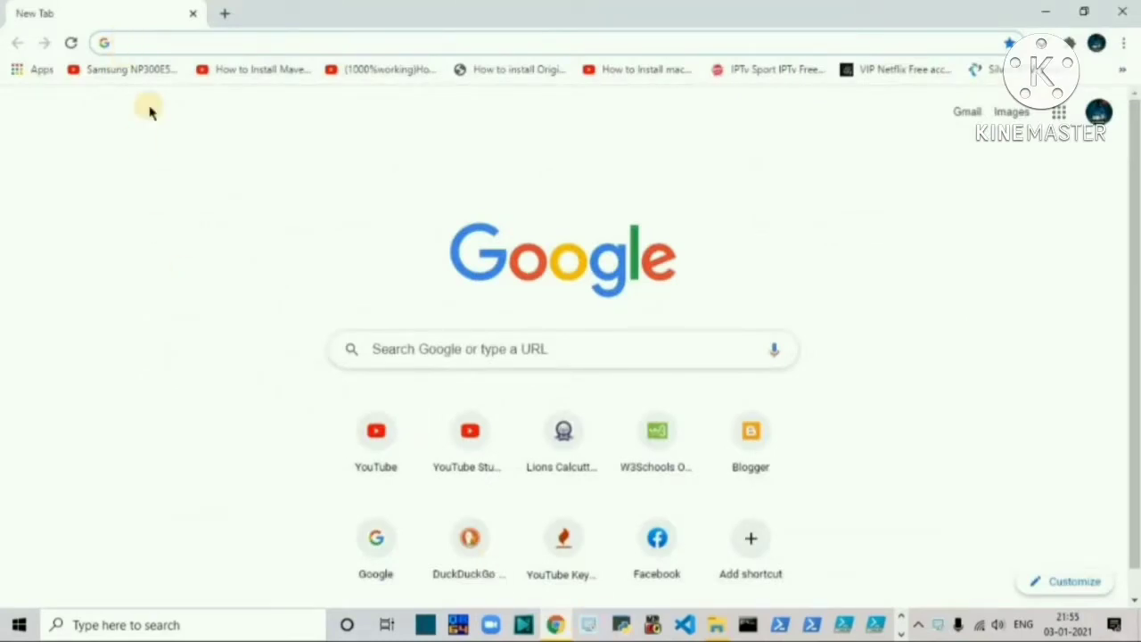
{"action": "type", "text": "winrar"}
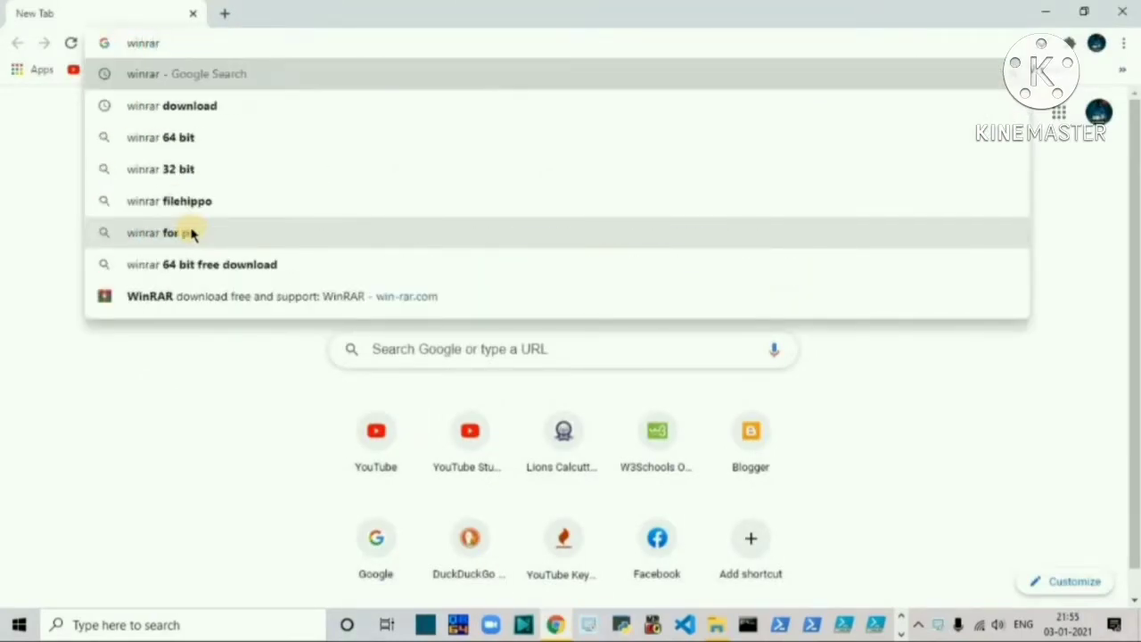
{"action": "key", "text": "Return"}
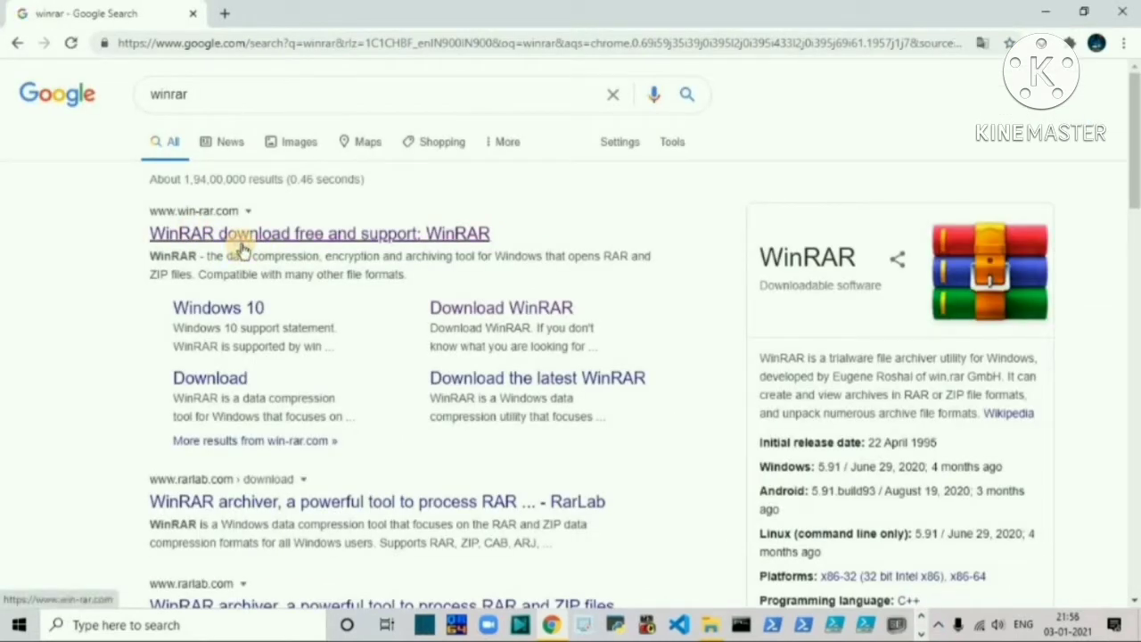
{"action": "left_click", "coordinate": [241, 248]}
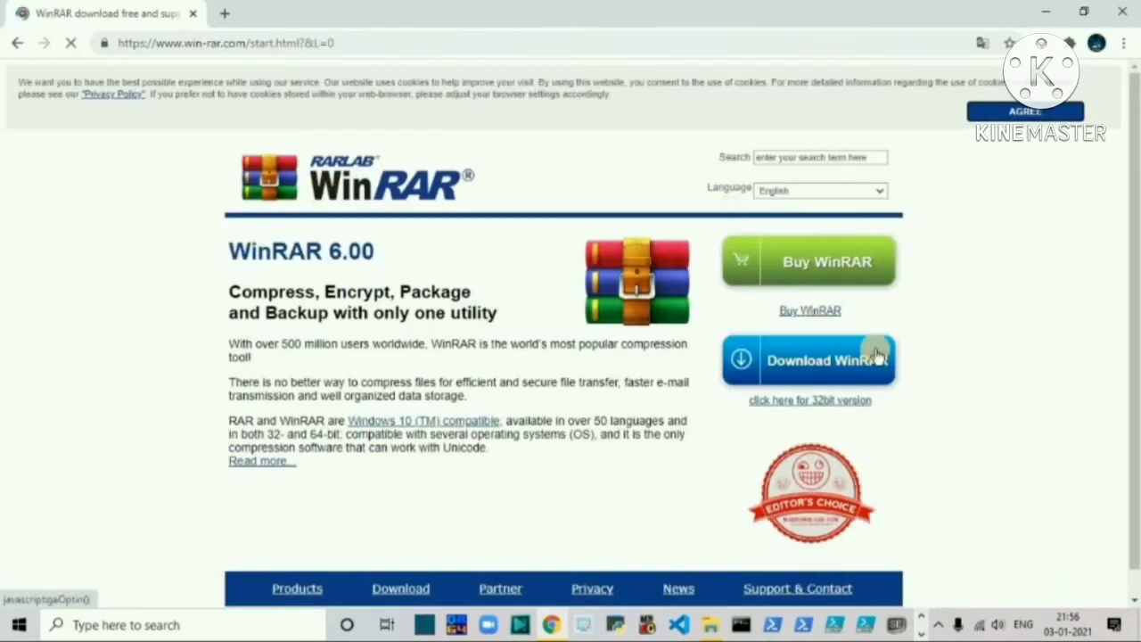
{"action": "scroll", "coordinate": [818, 366], "scroll_direction": "down", "scroll_amount": 1}
{"action": "scroll", "coordinate": [816, 357], "scroll_direction": "up", "scroll_amount": 1}
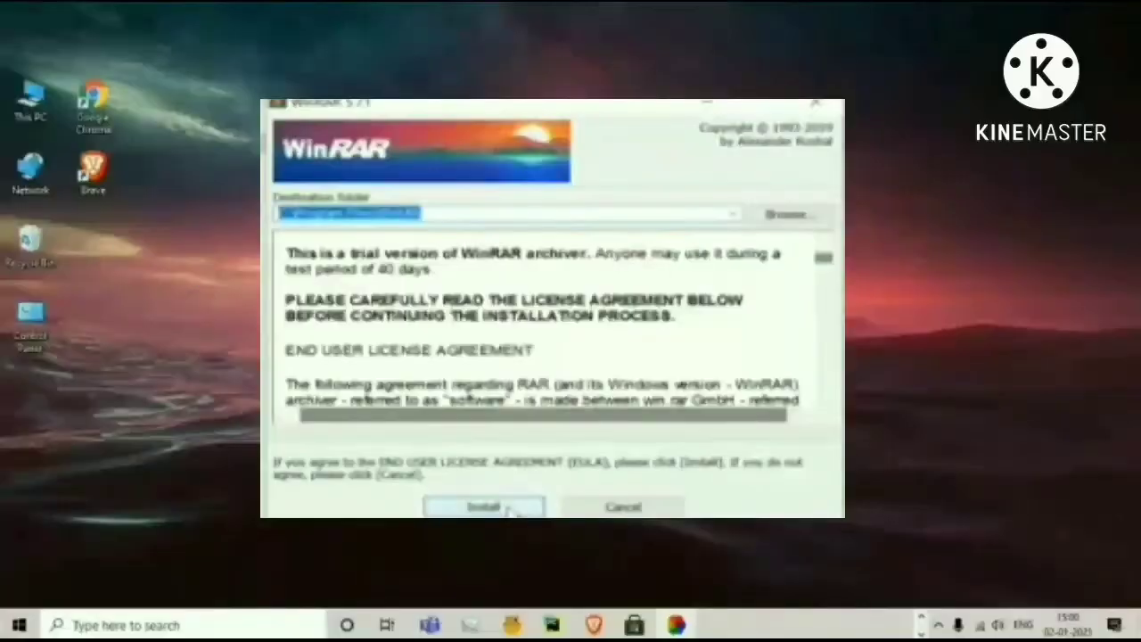
Step: Install WinRAR to the default folder and associate it only with the 7Z archive type
{"action": "left_click", "coordinate": [505, 508]}
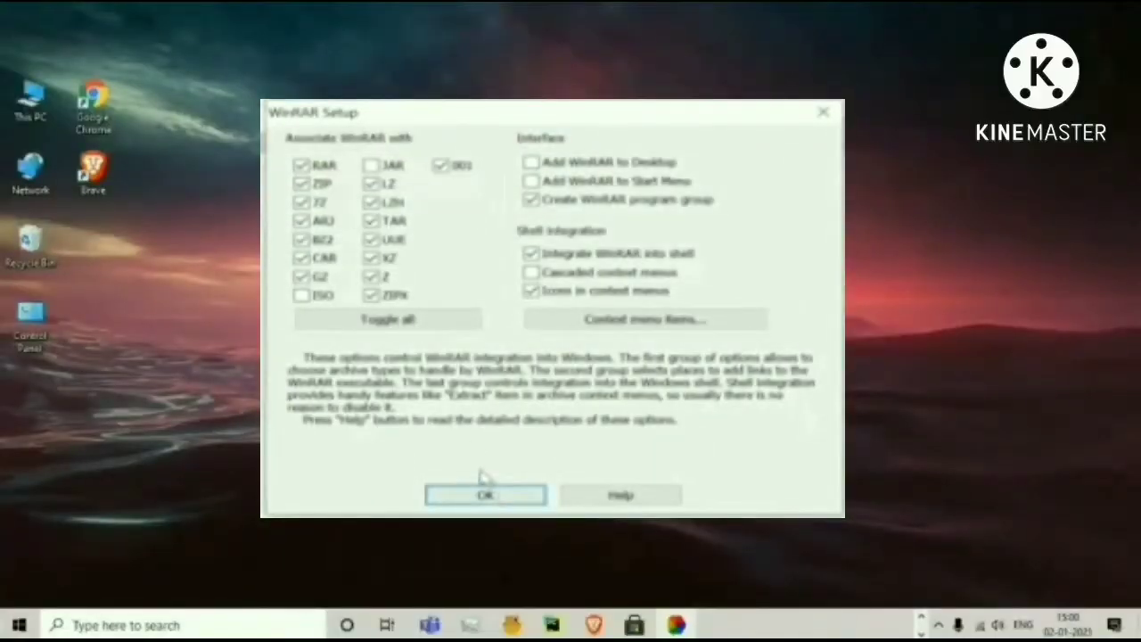
{"action": "left_click", "coordinate": [387, 319]}
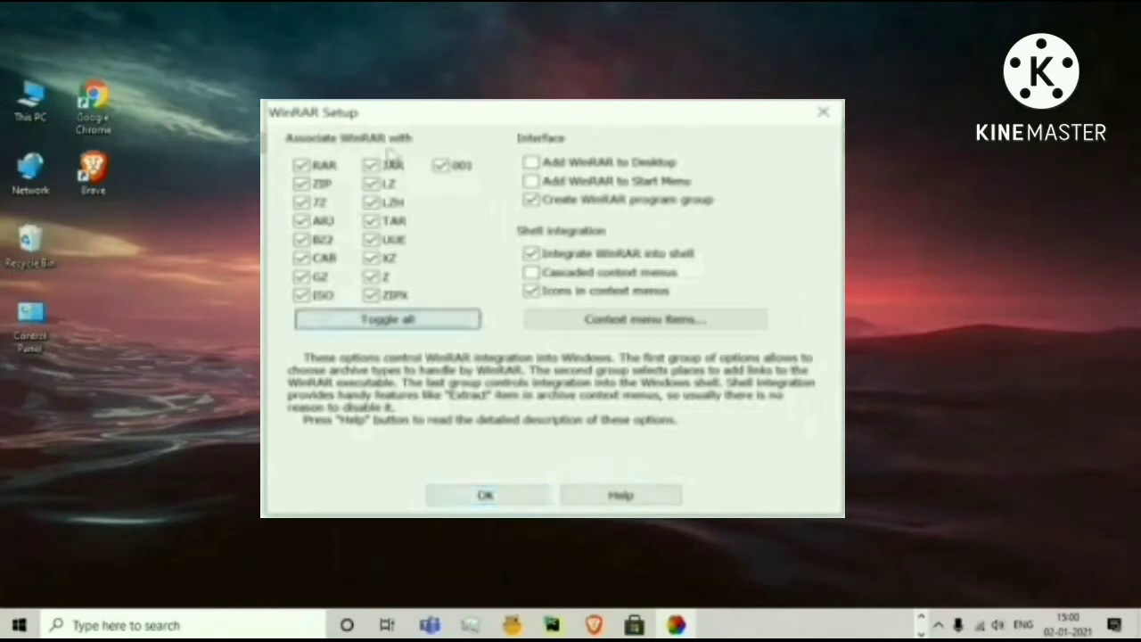
{"action": "left_click", "coordinate": [409, 323]}
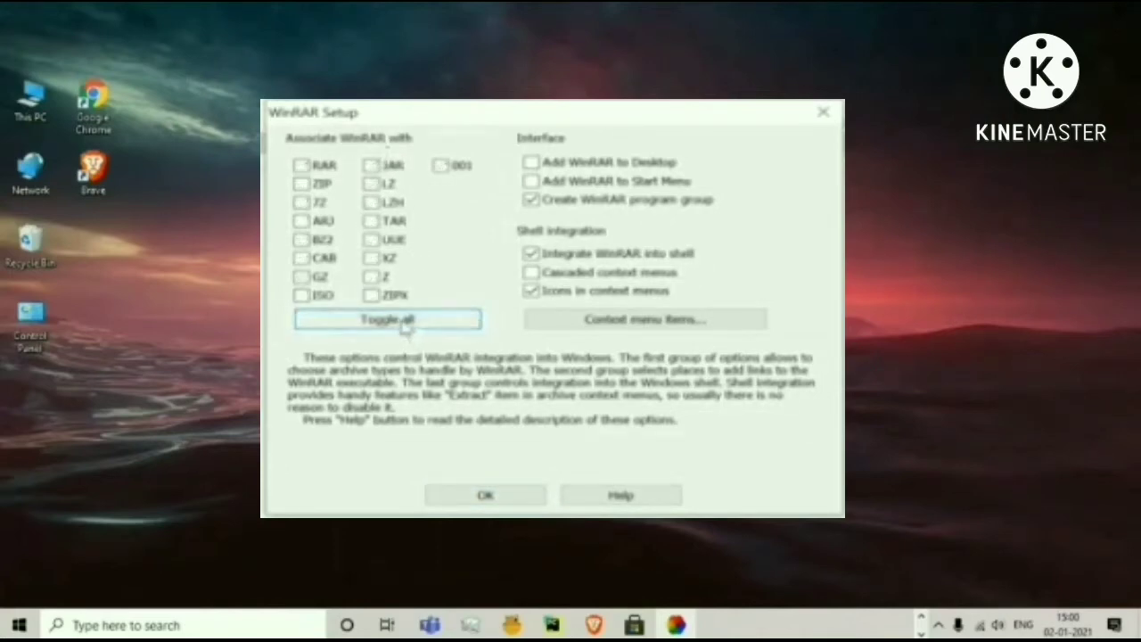
{"action": "left_click", "coordinate": [301, 203]}
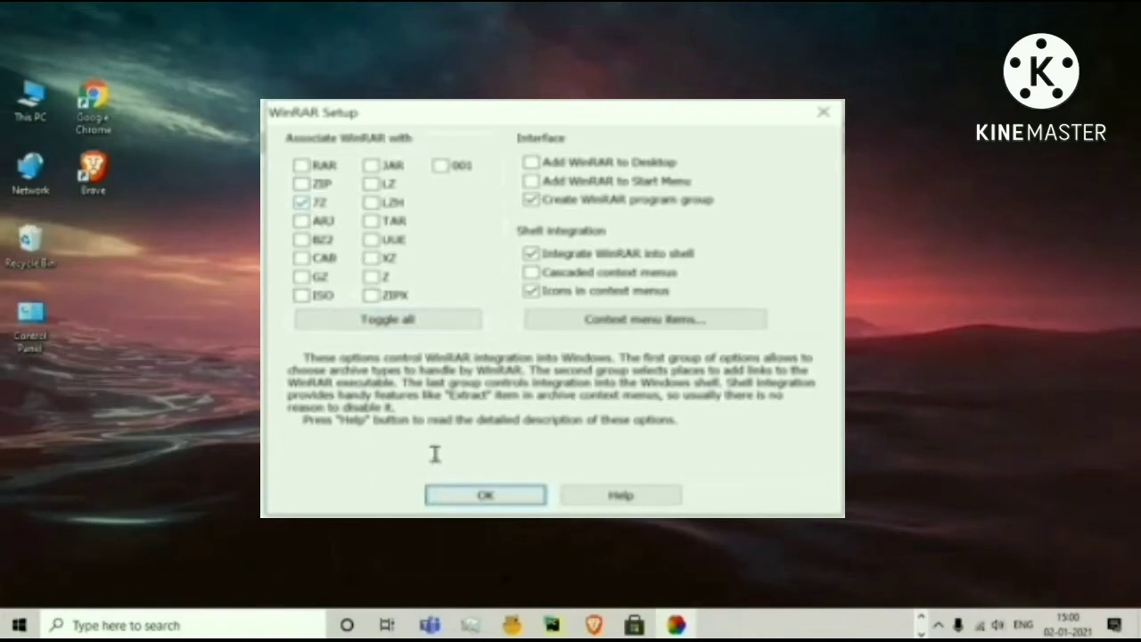
{"action": "left_click", "coordinate": [489, 503]}
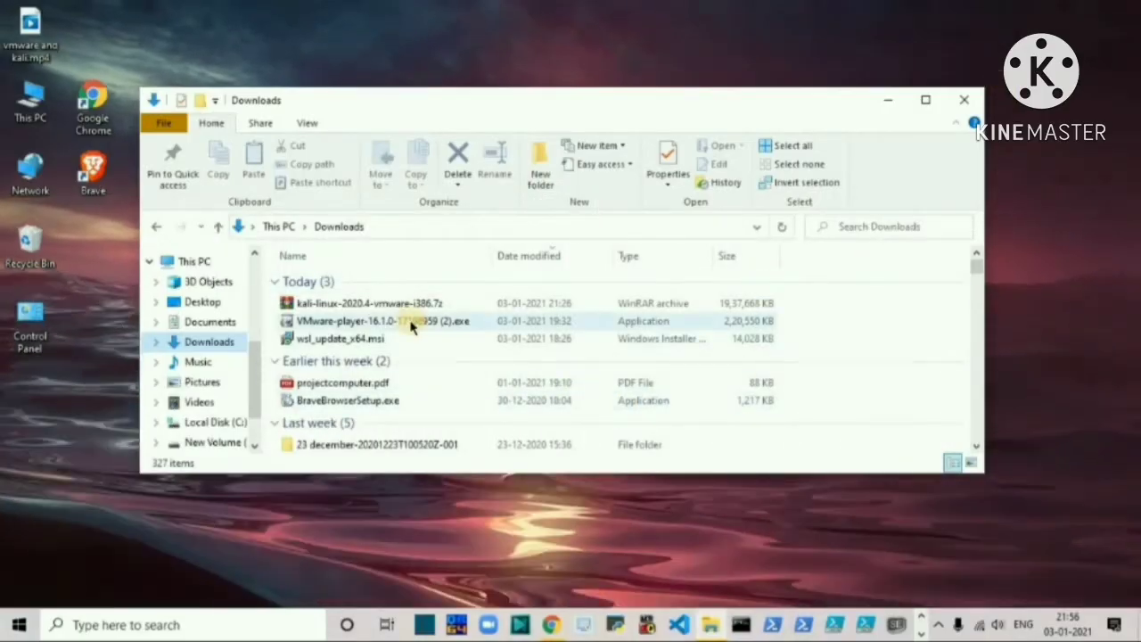
Step: Extract kali-linux-2020.4-vmware-i386.7z with WinRAR into its default kali-linux-2020.4-vmware-i386 folder in Downloads
{"action": "double_click", "coordinate": [319, 304]}
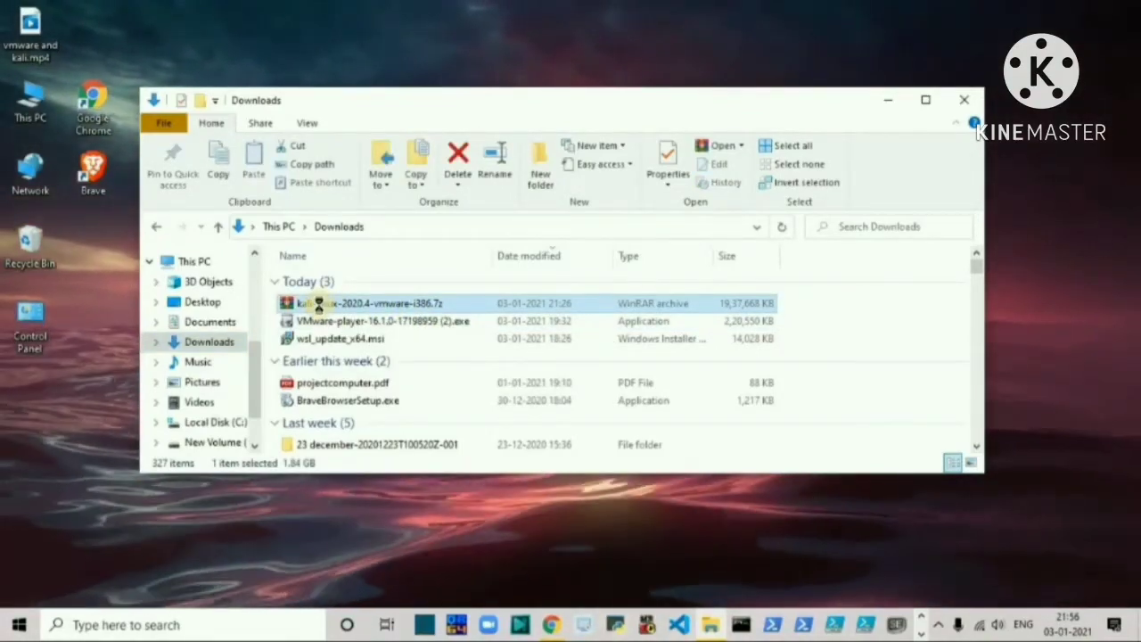
{"action": "right_click", "coordinate": [319, 305]}
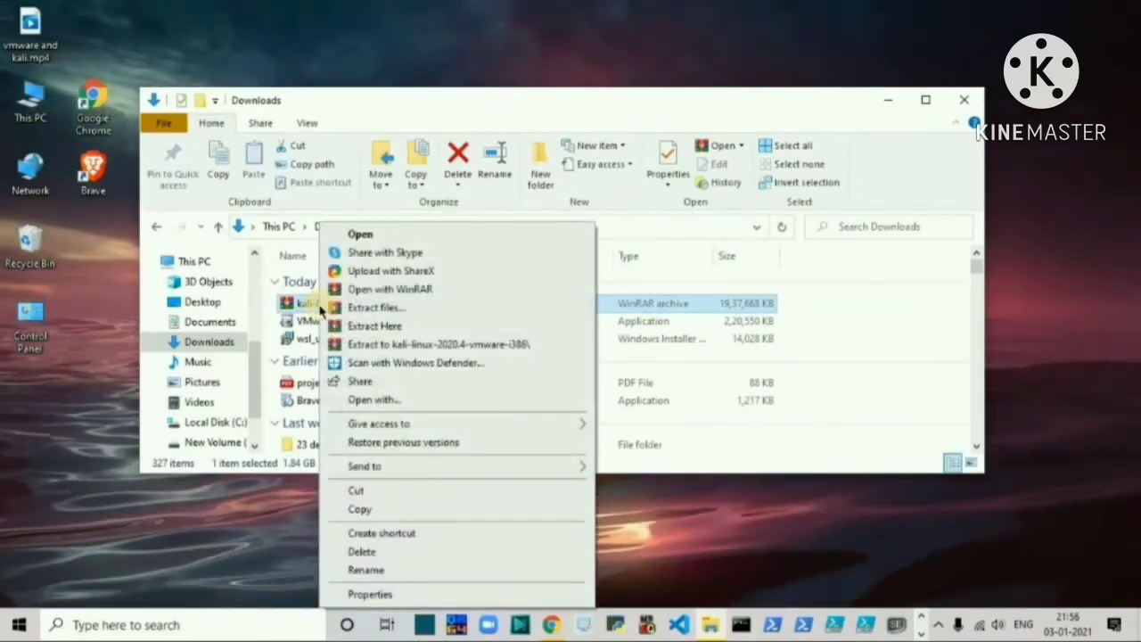
{"action": "left_click", "coordinate": [383, 307]}
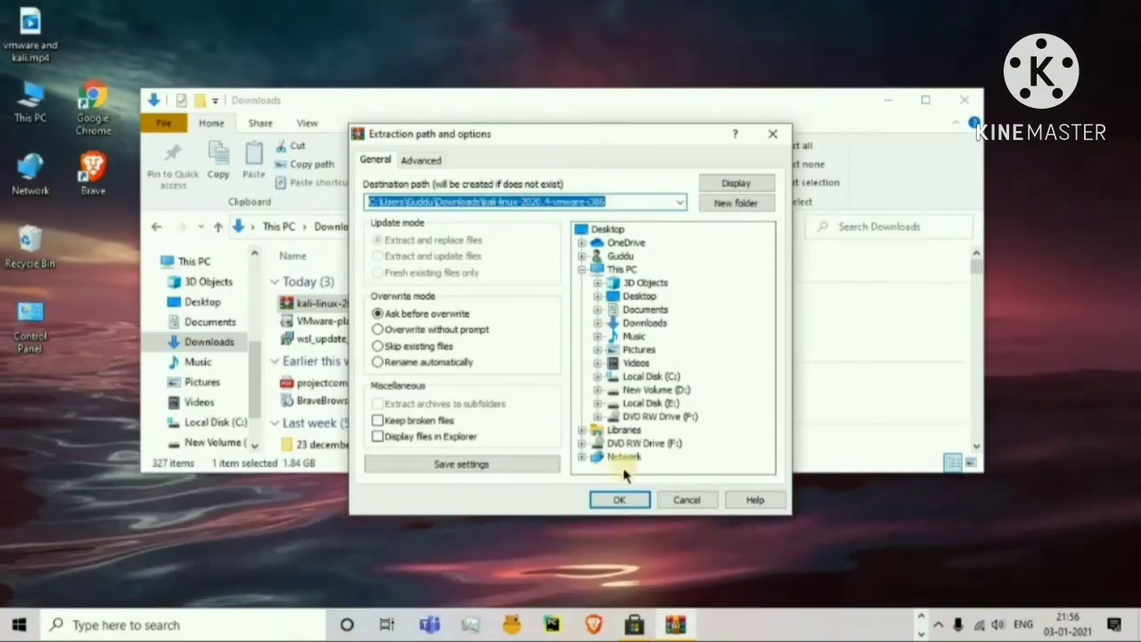
{"action": "left_click", "coordinate": [625, 500]}
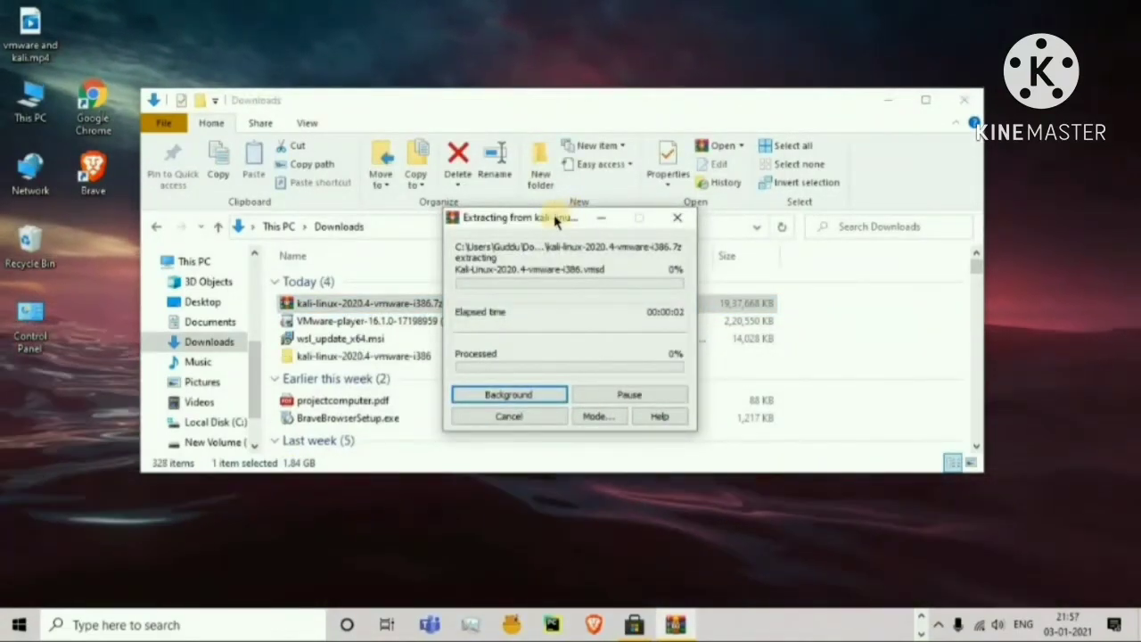
{"action": "left_click_drag", "start_coordinate": [557, 221], "coordinate": [276, 40]}
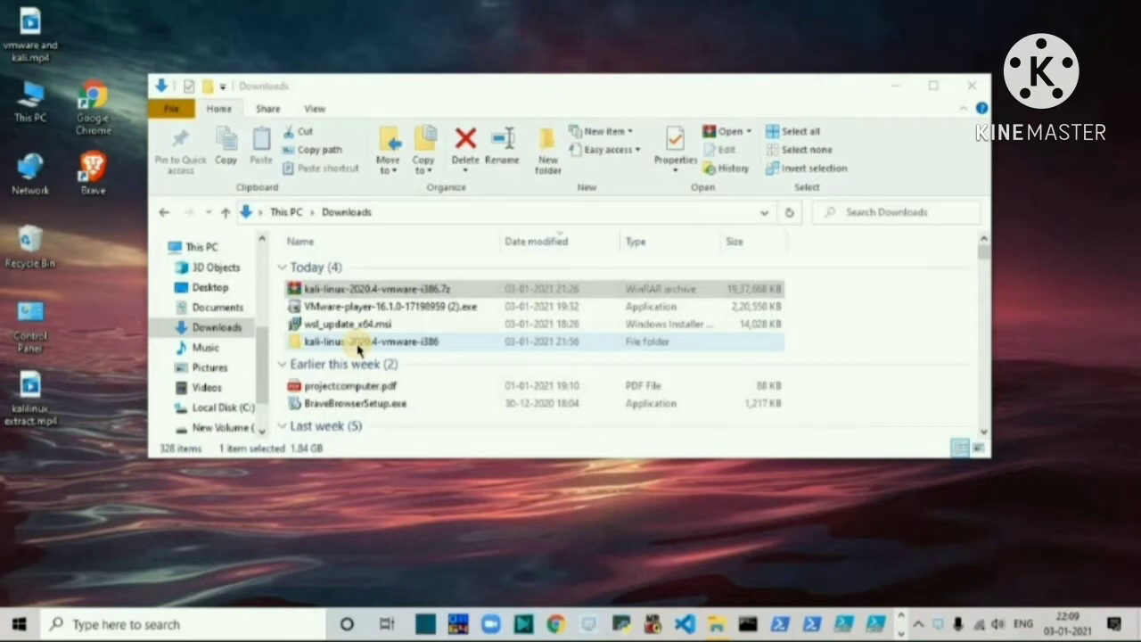
Step: Start the VMware-player-16.1.0 installer from Downloads and accept the terms of its End-User License Agreement
{"action": "left_click", "coordinate": [395, 314]}
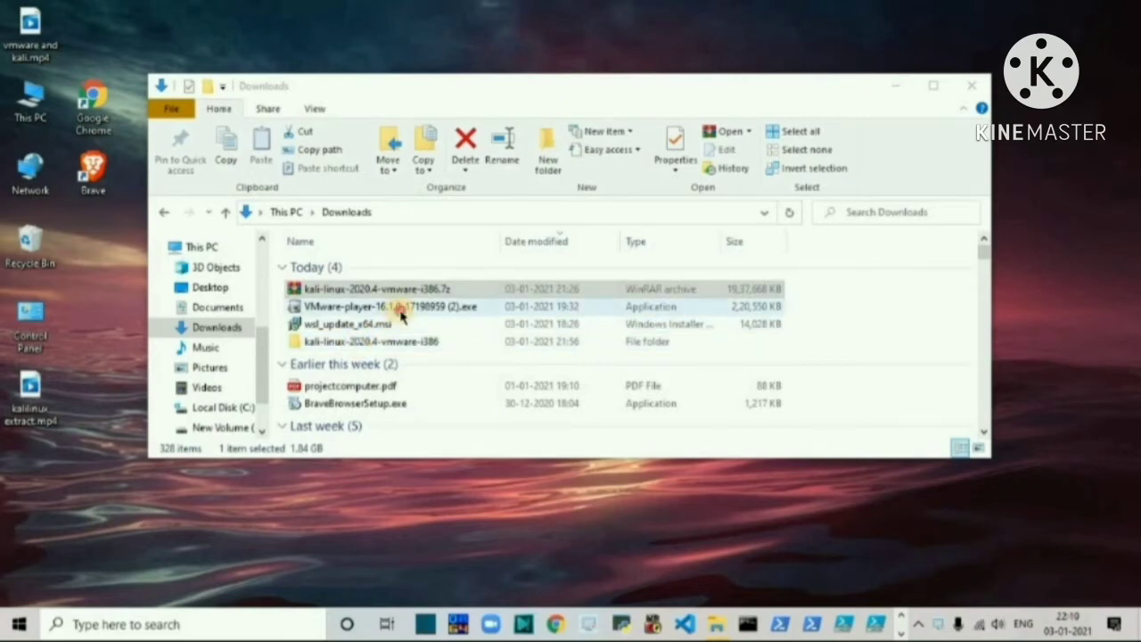
{"action": "double_click", "coordinate": [401, 317]}
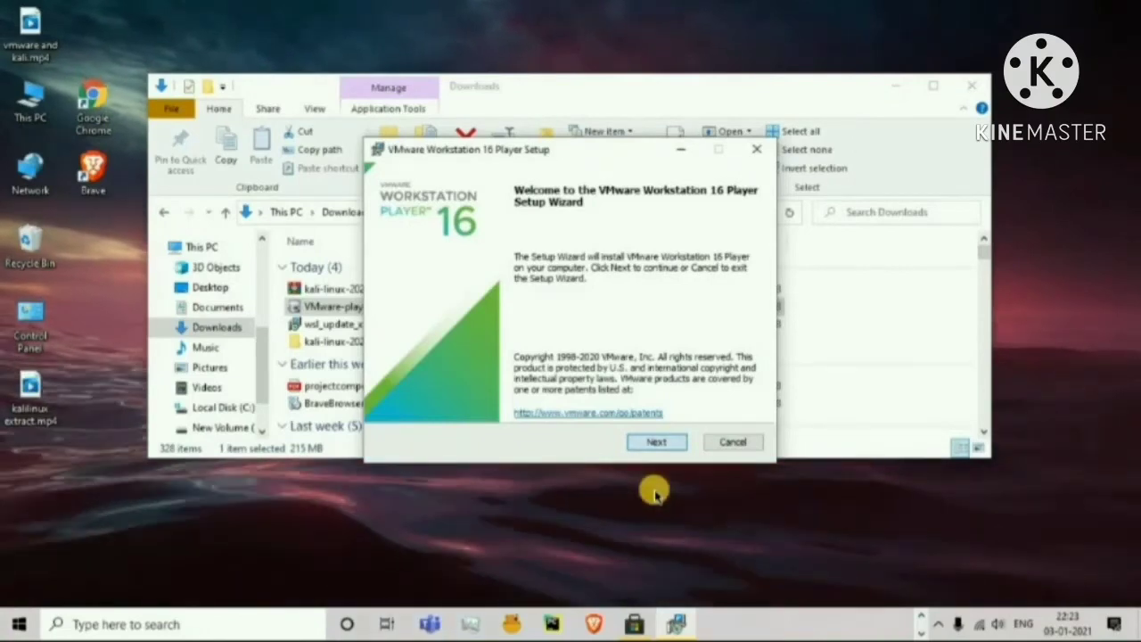
{"action": "key", "text": "Return"}
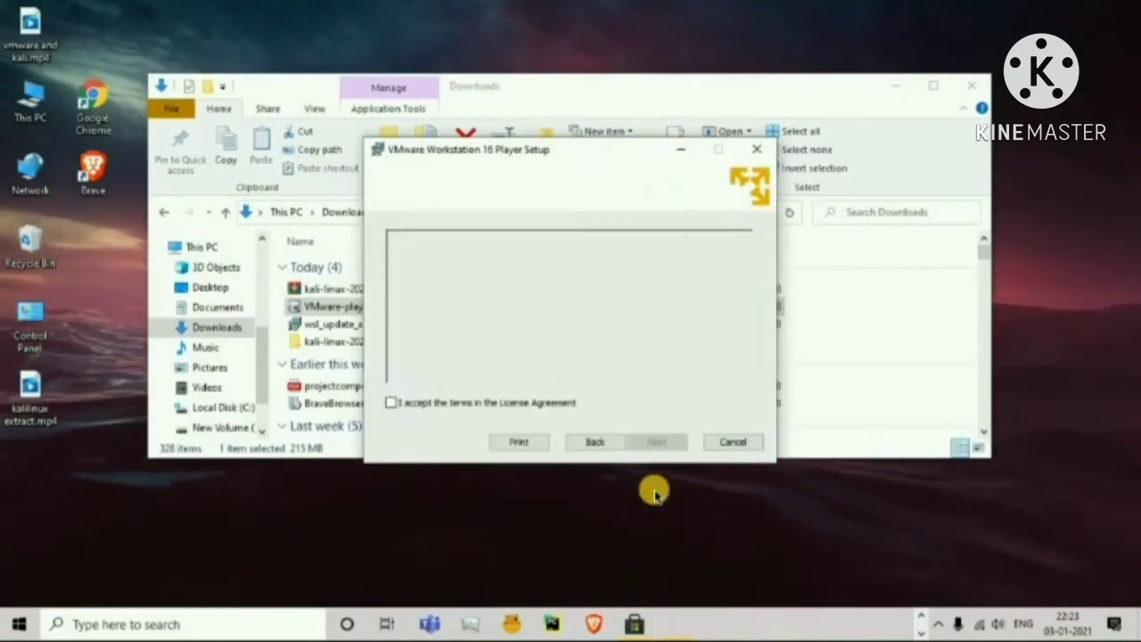
{"action": "left_click", "coordinate": [415, 405]}
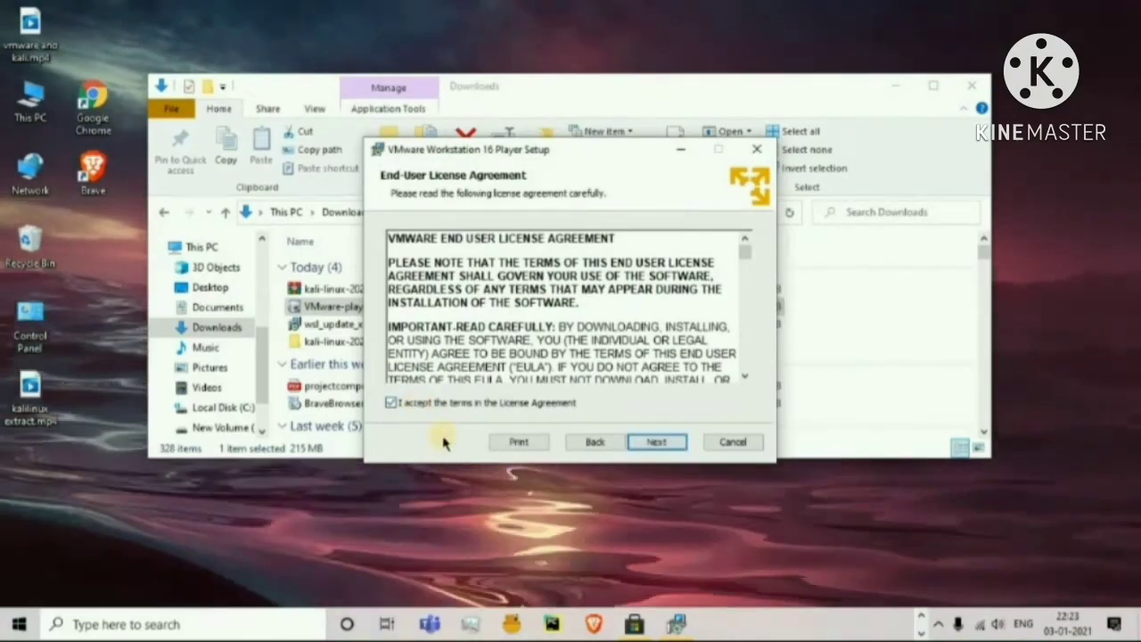
{"action": "scroll", "coordinate": [604, 276], "scroll_direction": "down", "scroll_amount": 10}
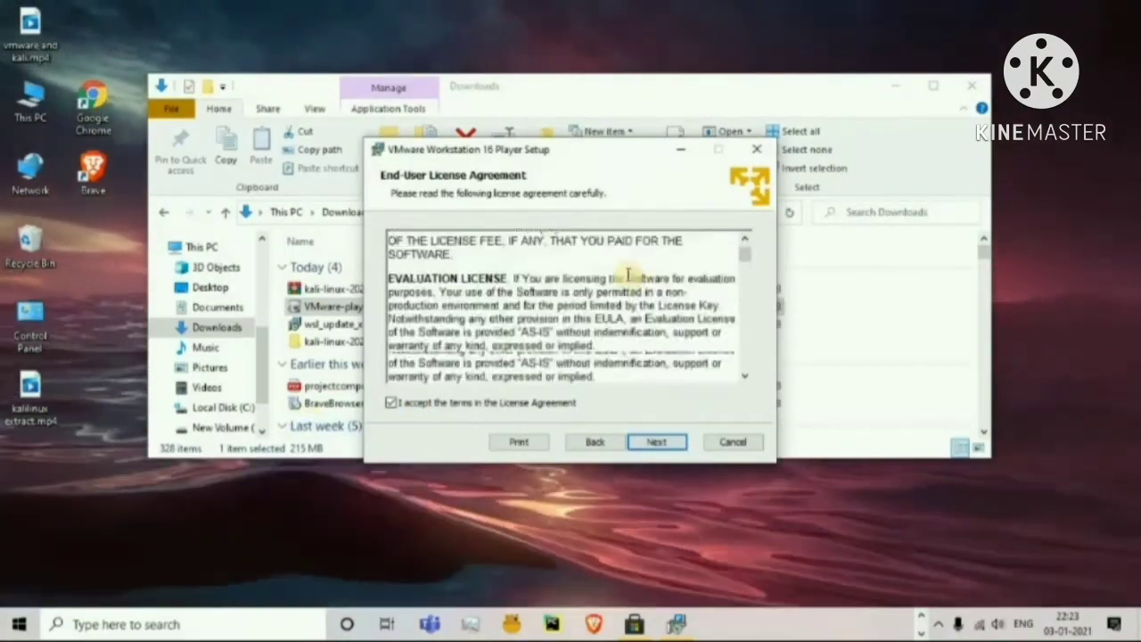
{"action": "scroll", "coordinate": [605, 276], "scroll_direction": "down", "scroll_amount": 15}
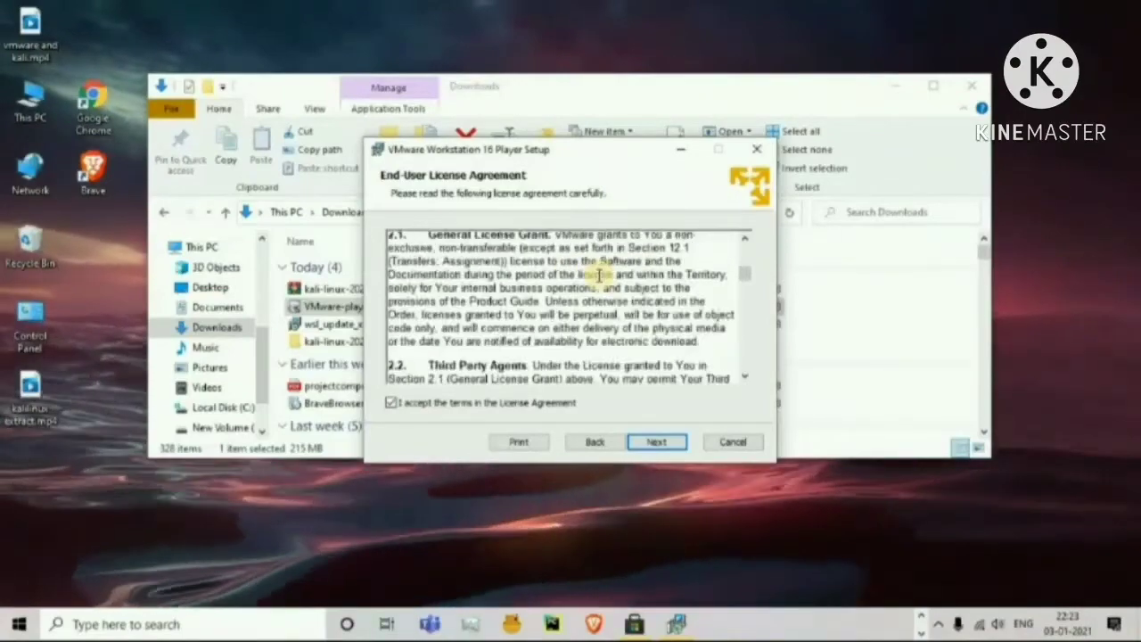
{"action": "scroll", "coordinate": [599, 277], "scroll_direction": "down", "scroll_amount": 15}
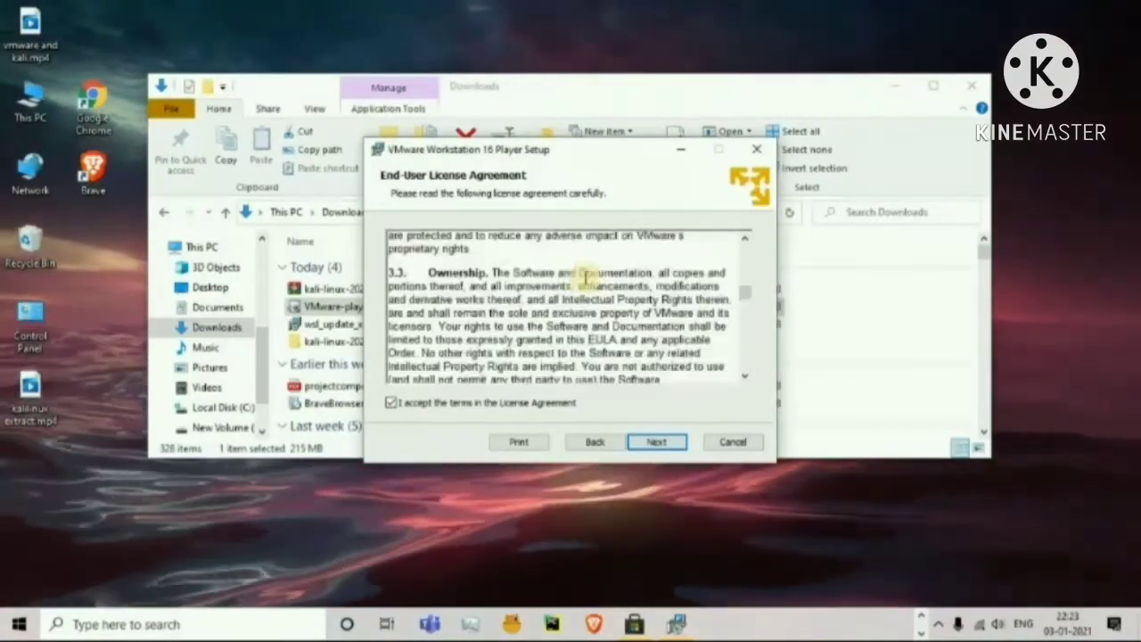
{"action": "scroll", "coordinate": [560, 278], "scroll_direction": "down", "scroll_amount": 1}
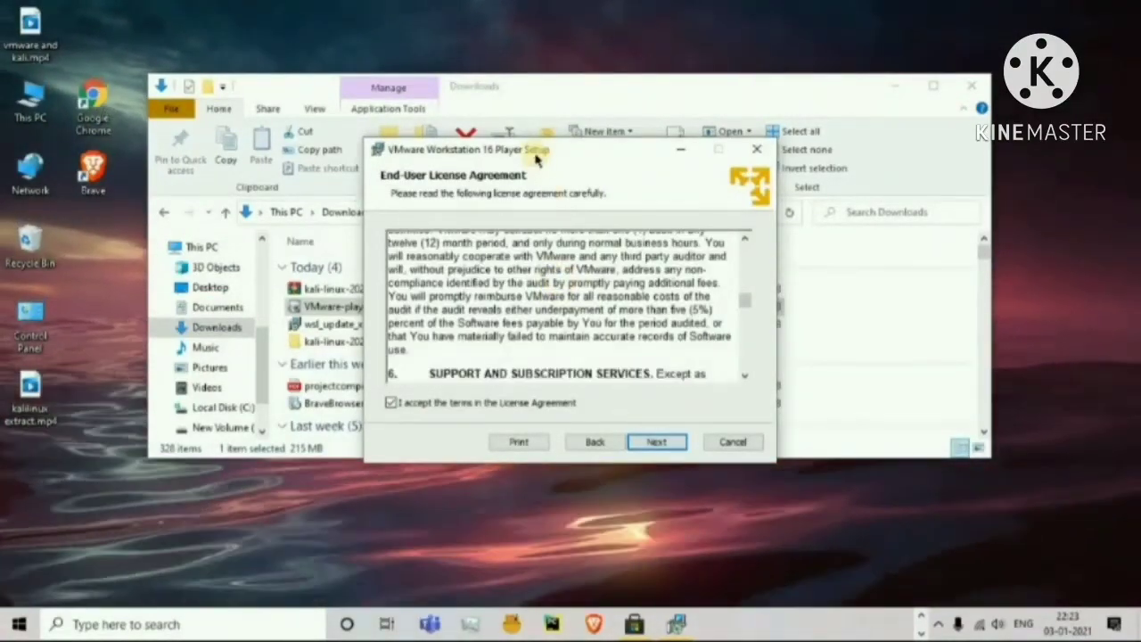
{"action": "left_click_drag", "start_coordinate": [536, 151], "coordinate": [524, 132]}
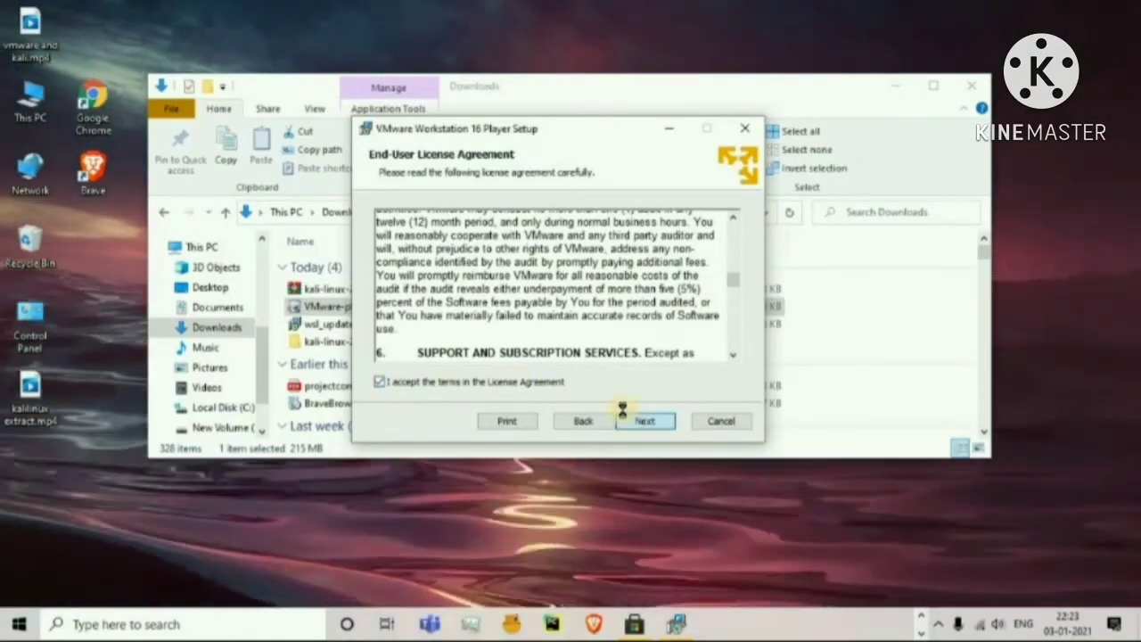
{"action": "left_click", "coordinate": [650, 421]}
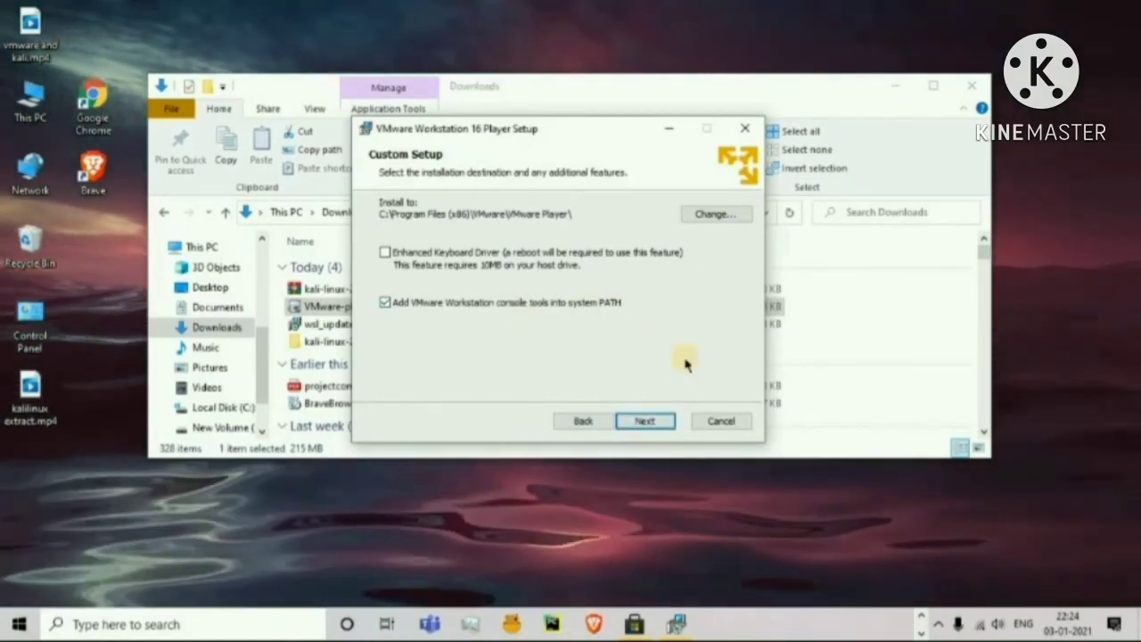
Step: Keep the default destination, product update check and desktop and Start Menu shortcuts, and install VMware Workstation 16 Player
{"action": "left_click", "coordinate": [667, 423]}
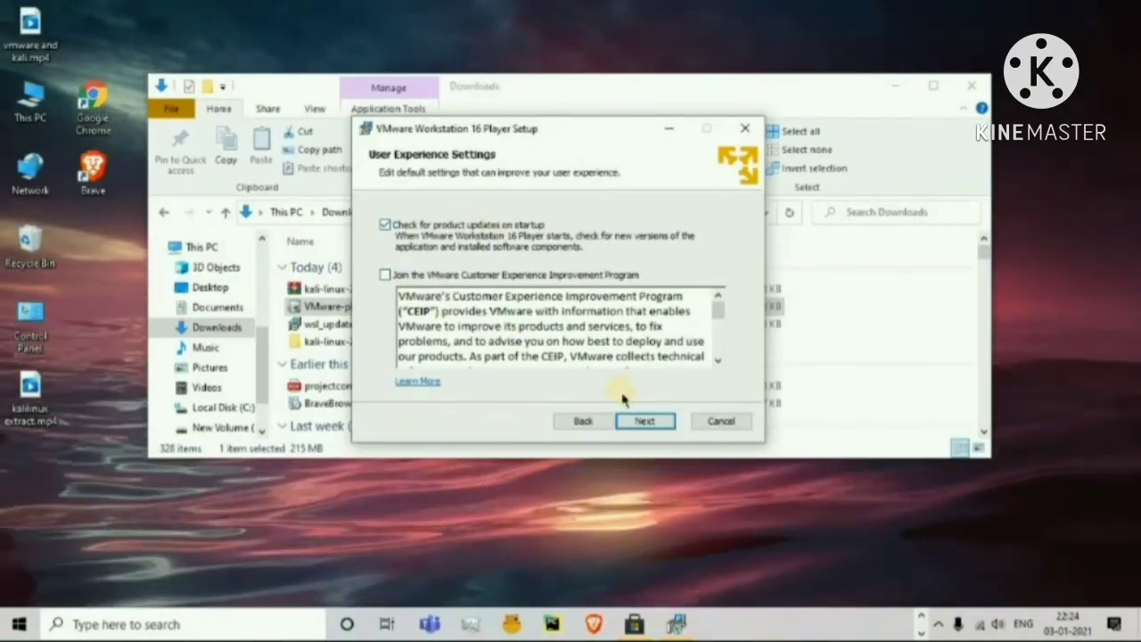
{"action": "left_click", "coordinate": [647, 421]}
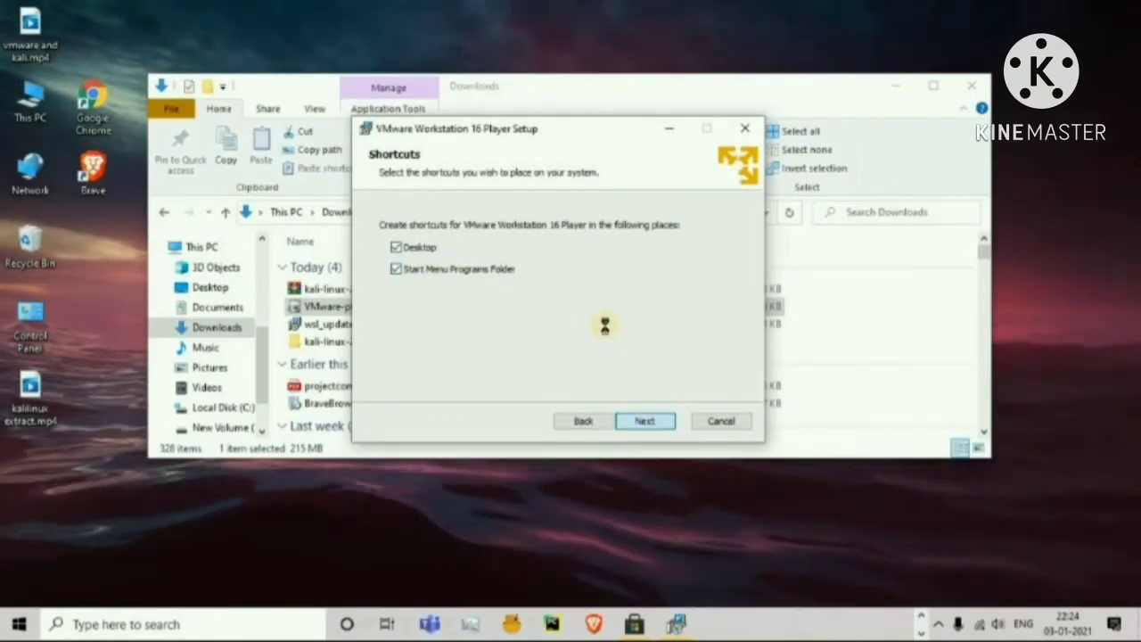
{"action": "key", "text": "Return"}
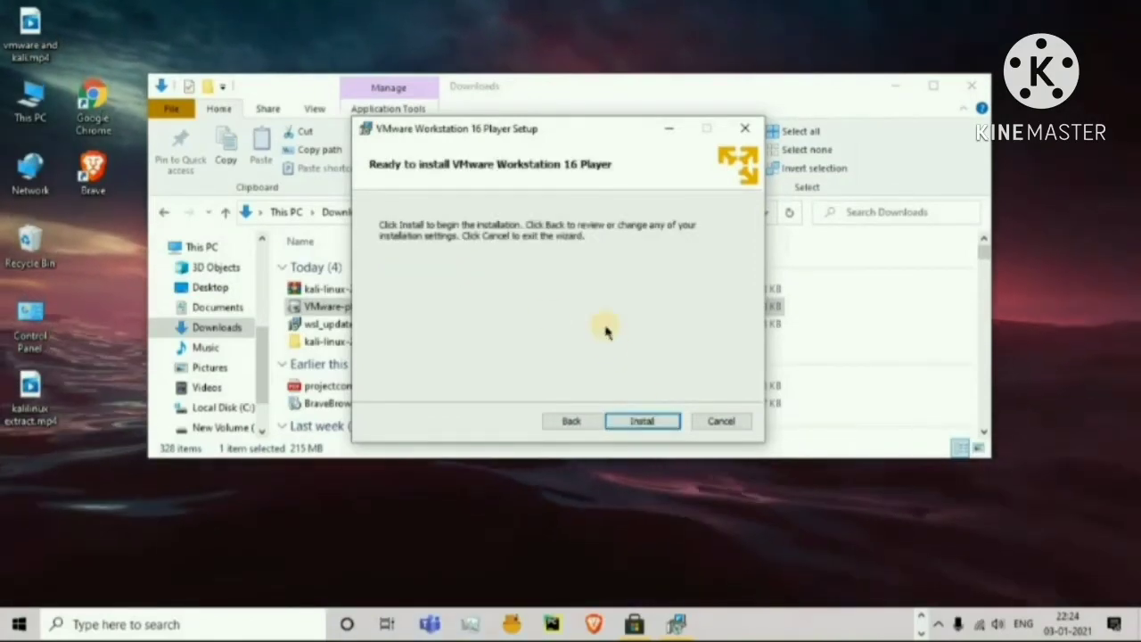
{"action": "left_click", "coordinate": [657, 422]}
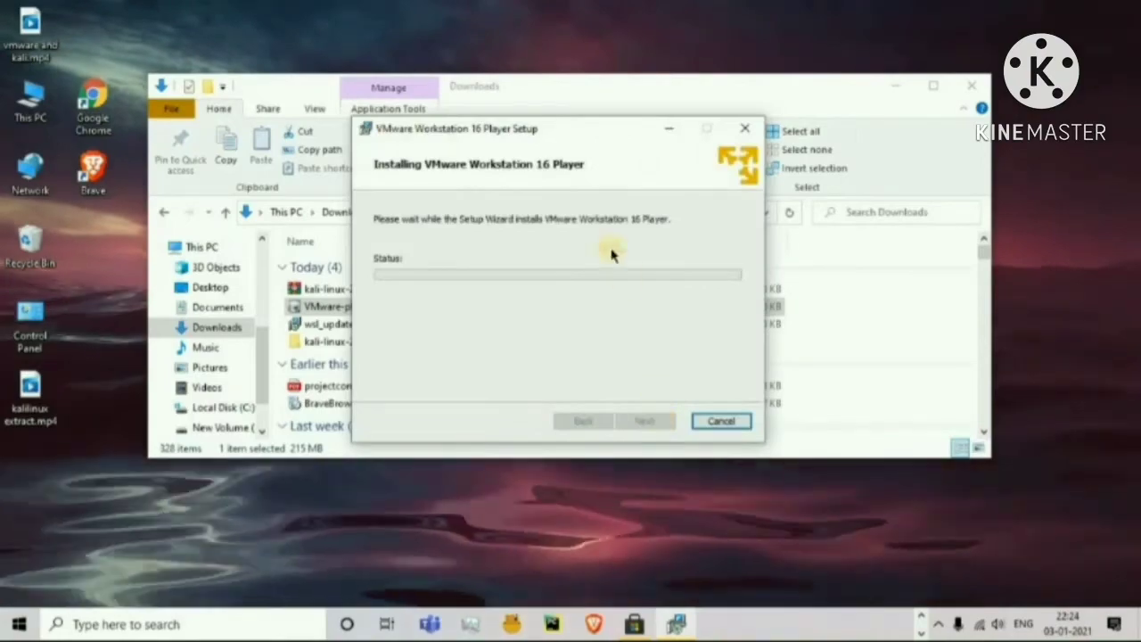
{"action": "left_click_drag", "start_coordinate": [553, 139], "coordinate": [538, 129]}
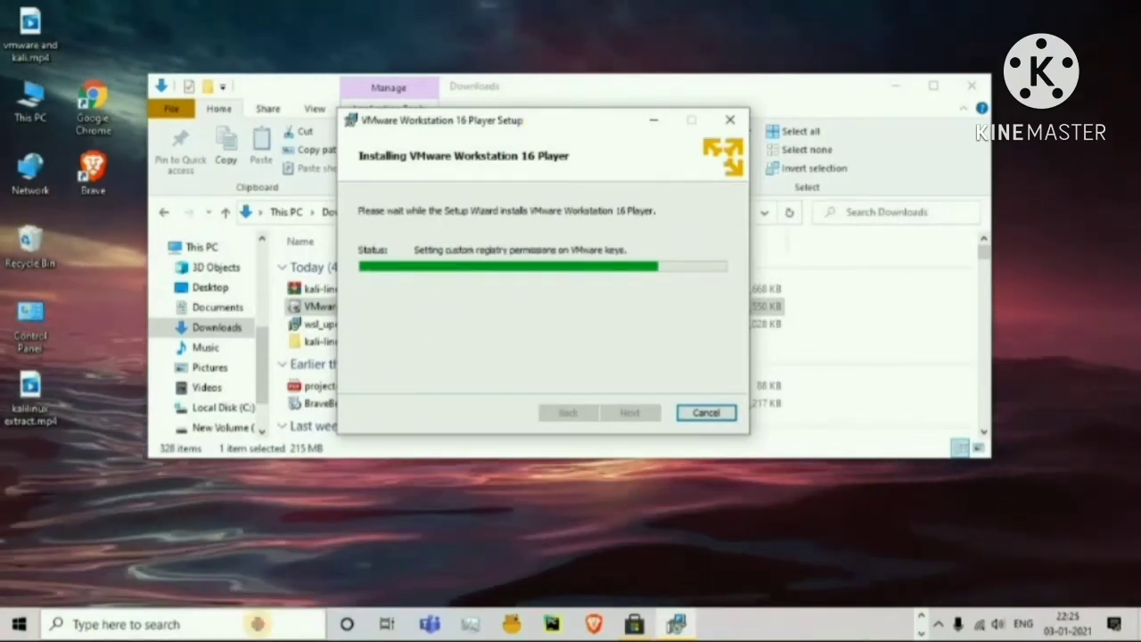
Step: Search Windows for control and open the Control Panel while the installation runs
{"action": "left_click", "coordinate": [257, 624]}
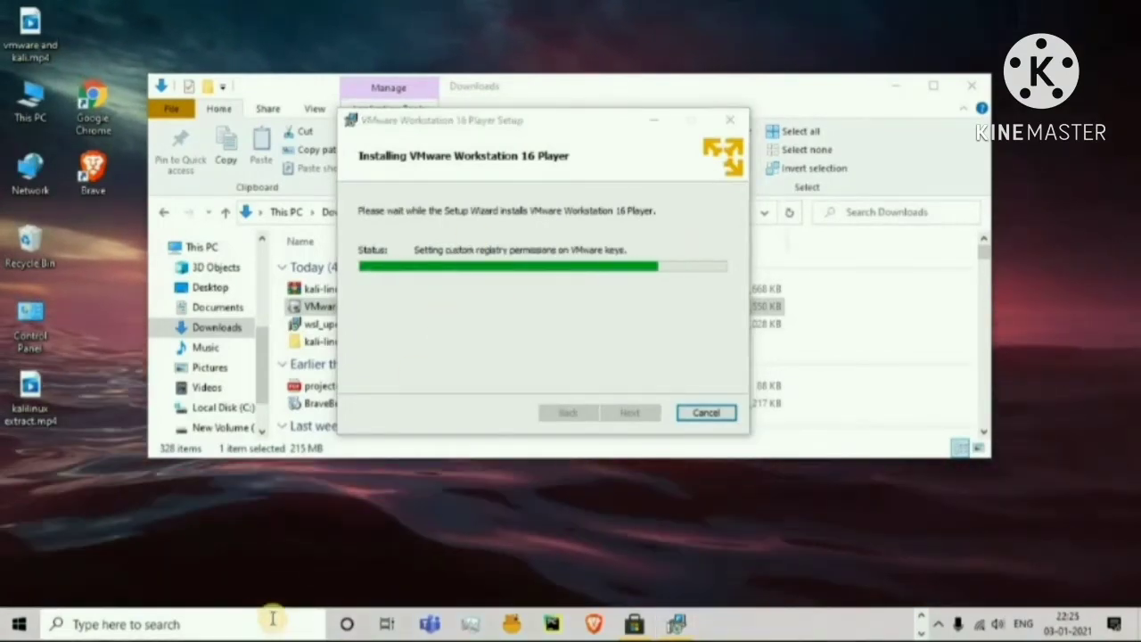
{"action": "left_click", "coordinate": [273, 622]}
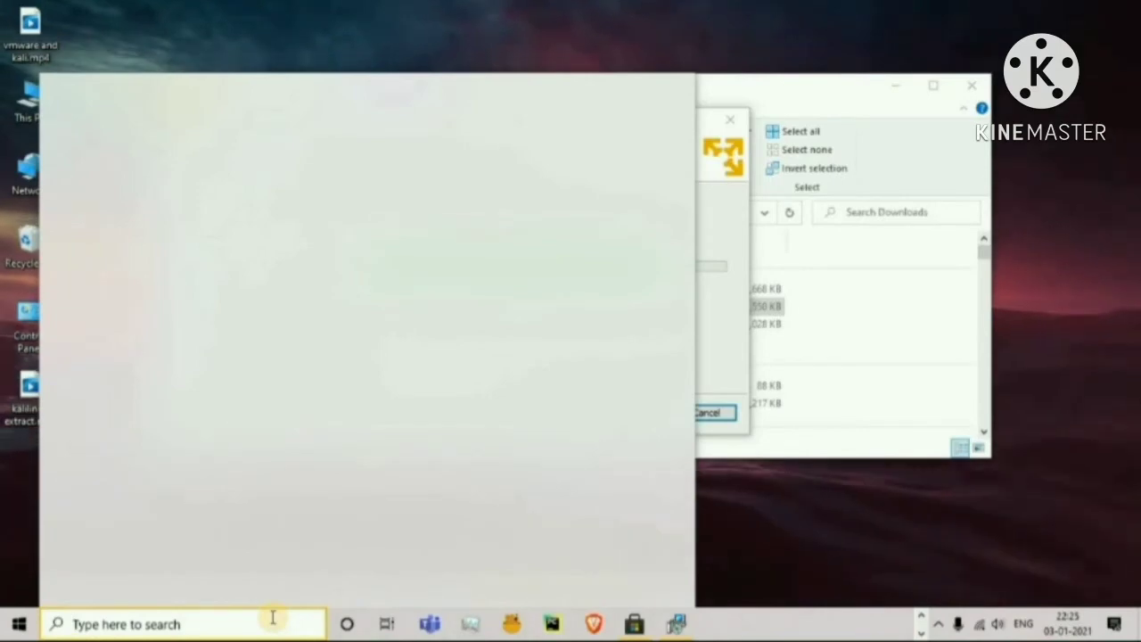
{"action": "type", "text": "control"}
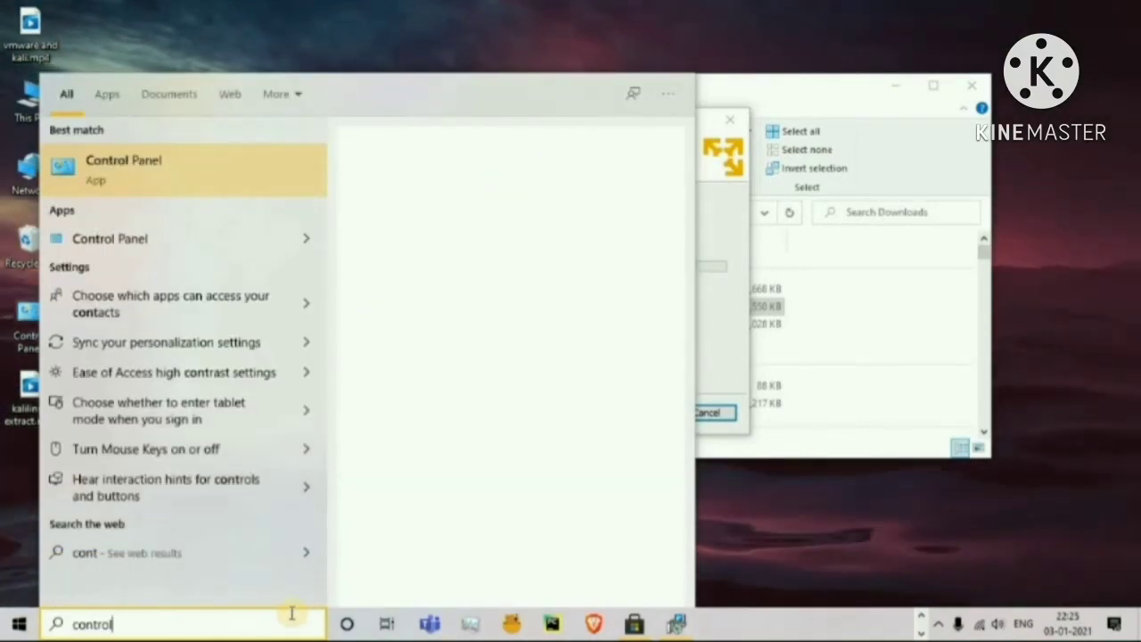
{"action": "key", "text": "Return"}
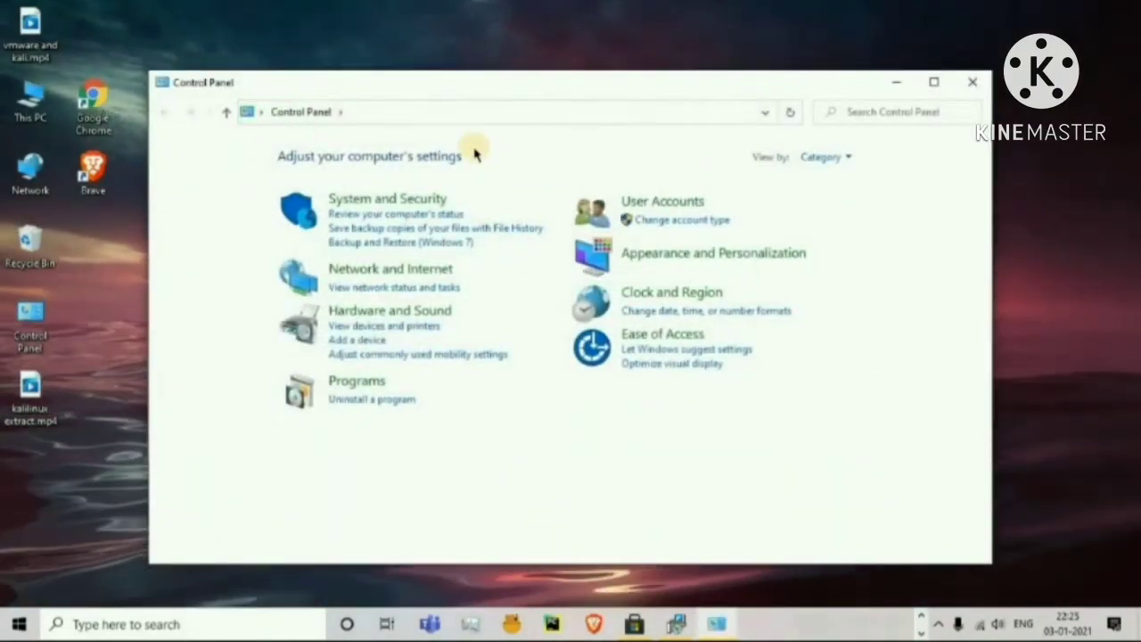
Step: Open the network adapter settings from the Network and Sharing Center to view the computer's network connections
{"action": "left_click", "coordinate": [411, 270]}
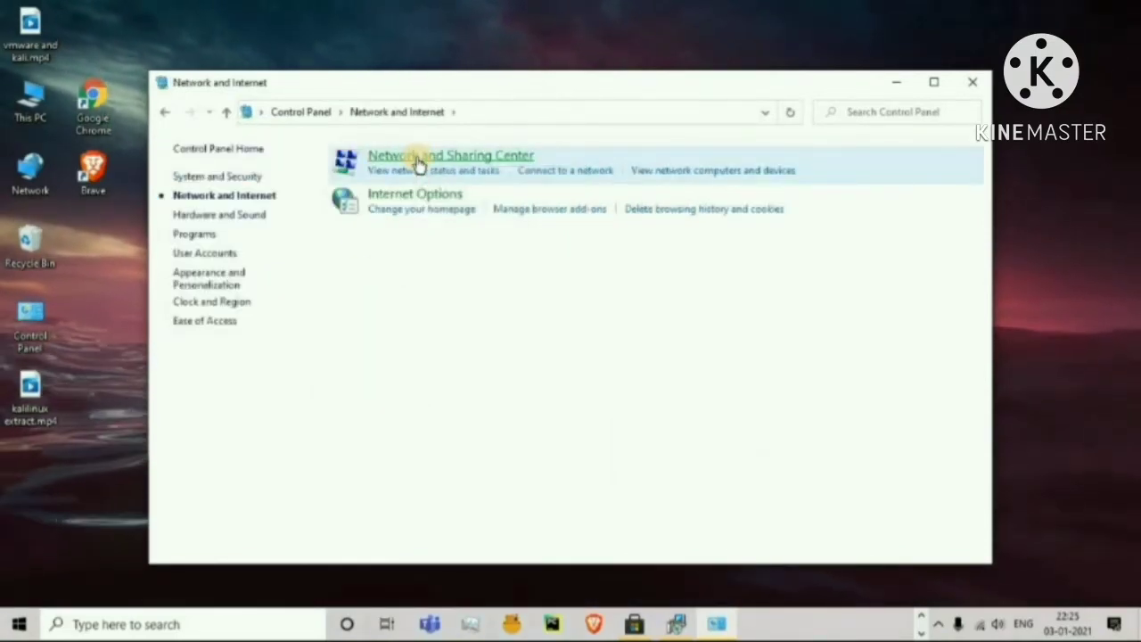
{"action": "left_click", "coordinate": [419, 156]}
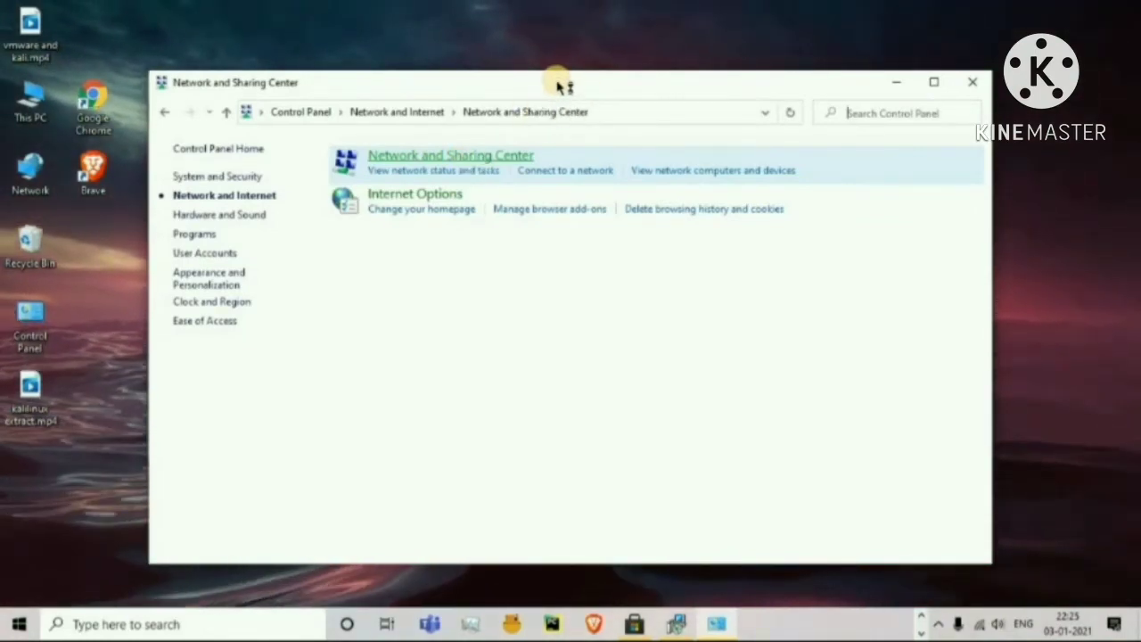
{"action": "left_click", "coordinate": [493, 158]}
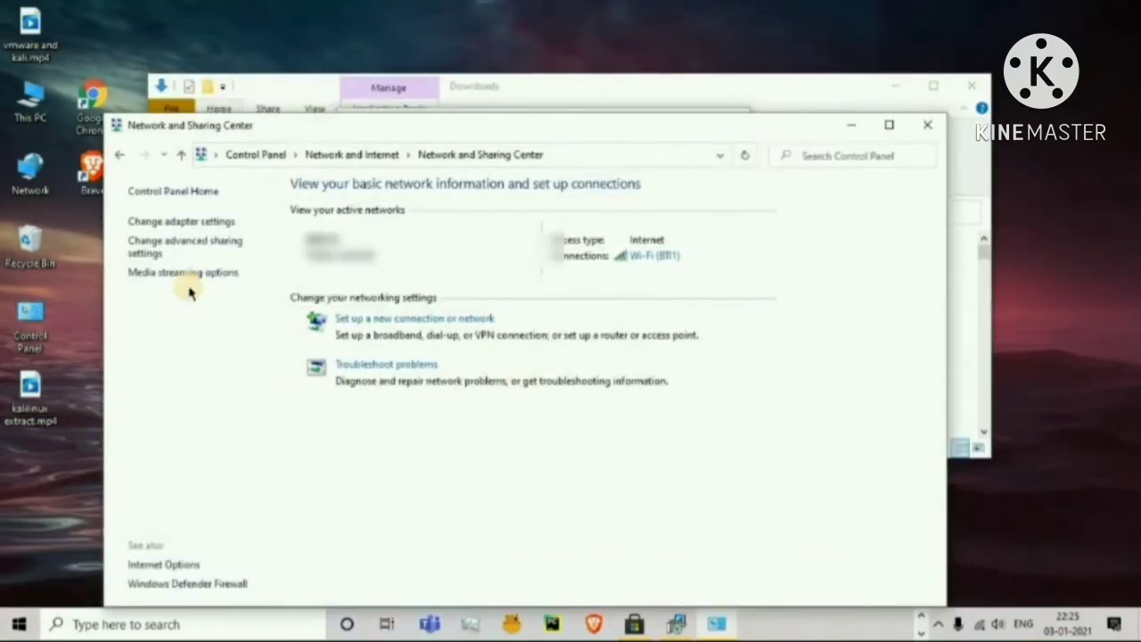
{"action": "left_click", "coordinate": [156, 223]}
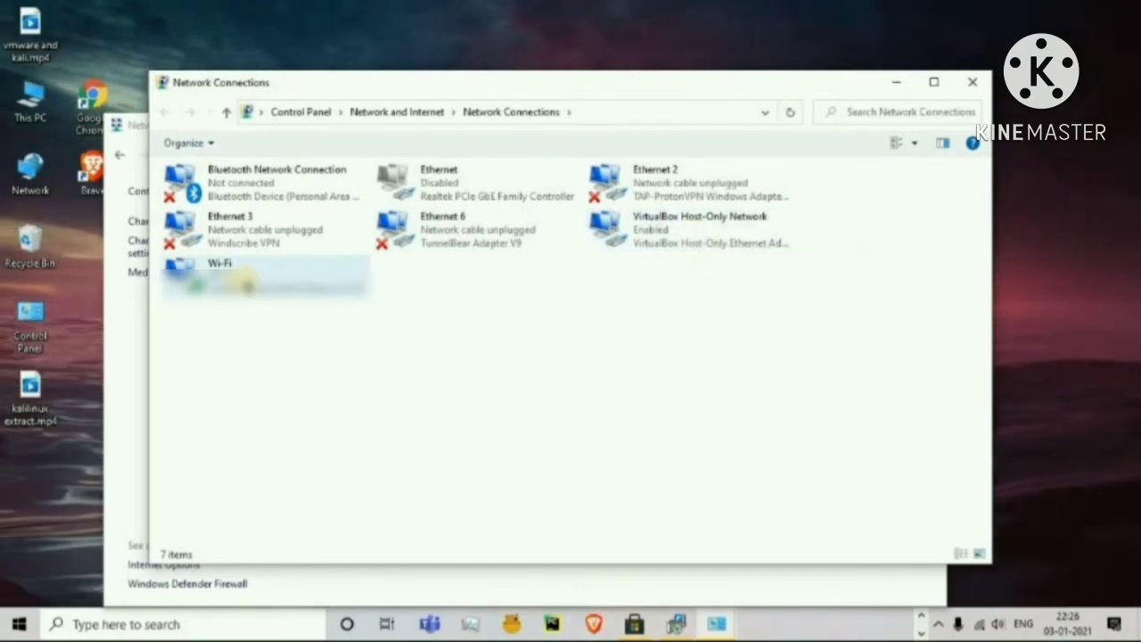
{"action": "left_click_drag", "start_coordinate": [634, 89], "coordinate": [531, 156]}
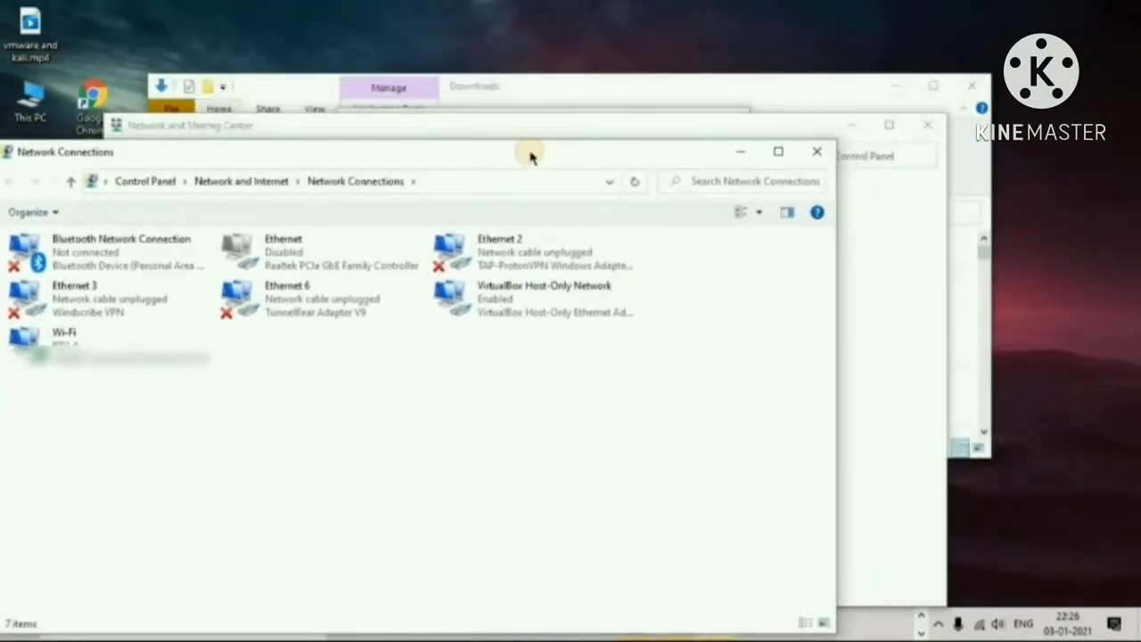
Step: Minimize the Network and Sharing Center and Downloads windows, and bring Network Connections back up during the installation
{"action": "left_click", "coordinate": [741, 152]}
{"action": "left_click", "coordinate": [851, 130]}
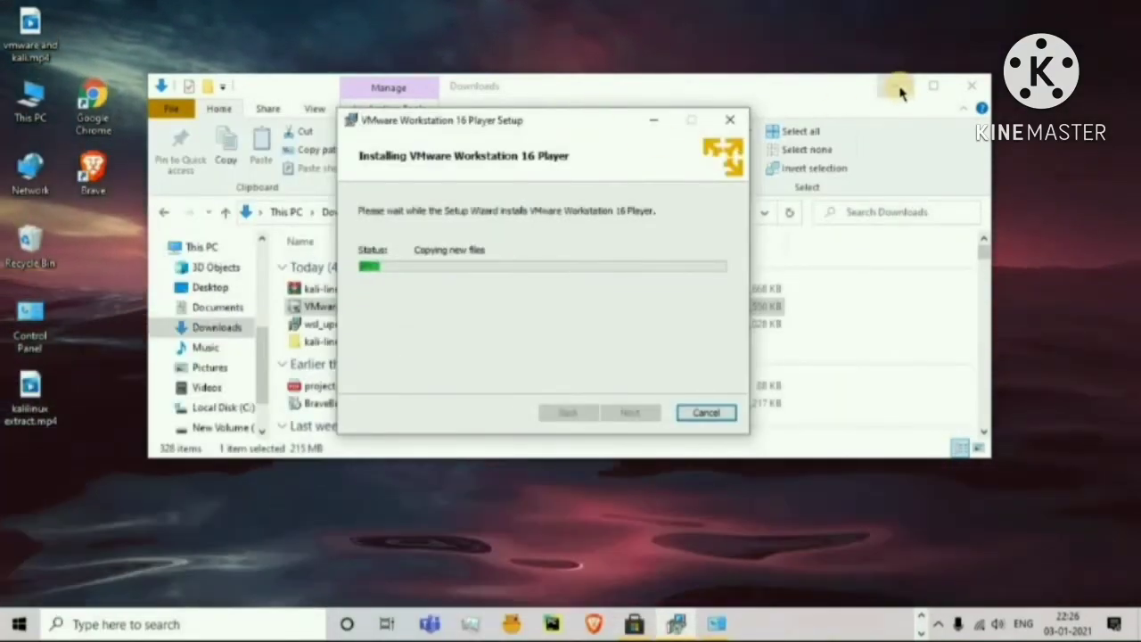
{"action": "left_click", "coordinate": [894, 85]}
{"action": "left_click", "coordinate": [894, 85]}
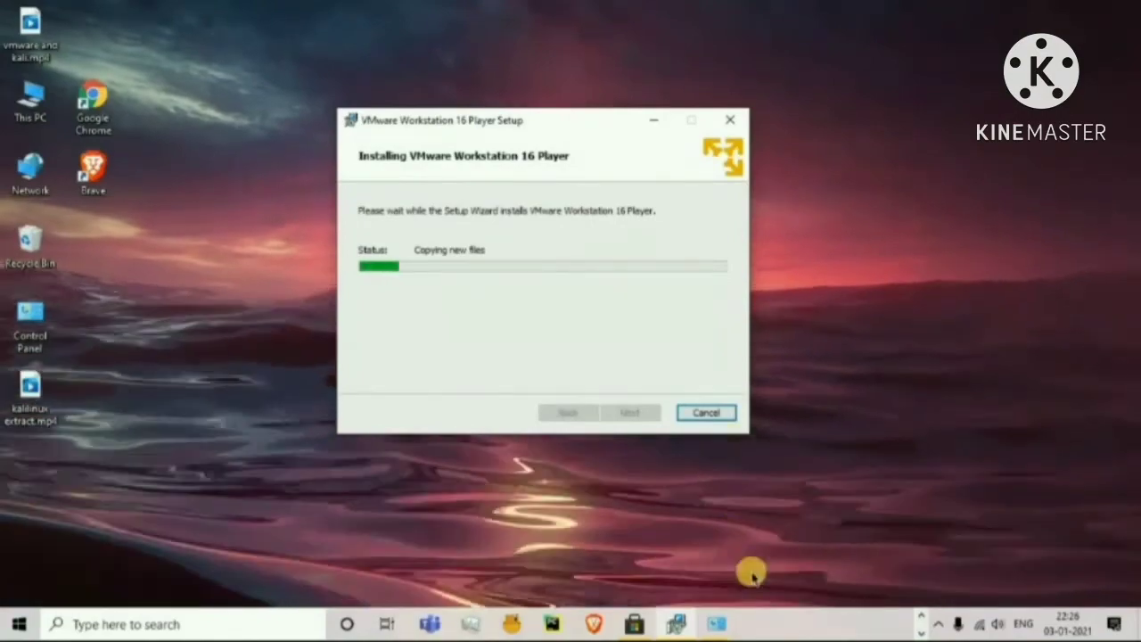
{"action": "mouse_move", "coordinate": [719, 629]}
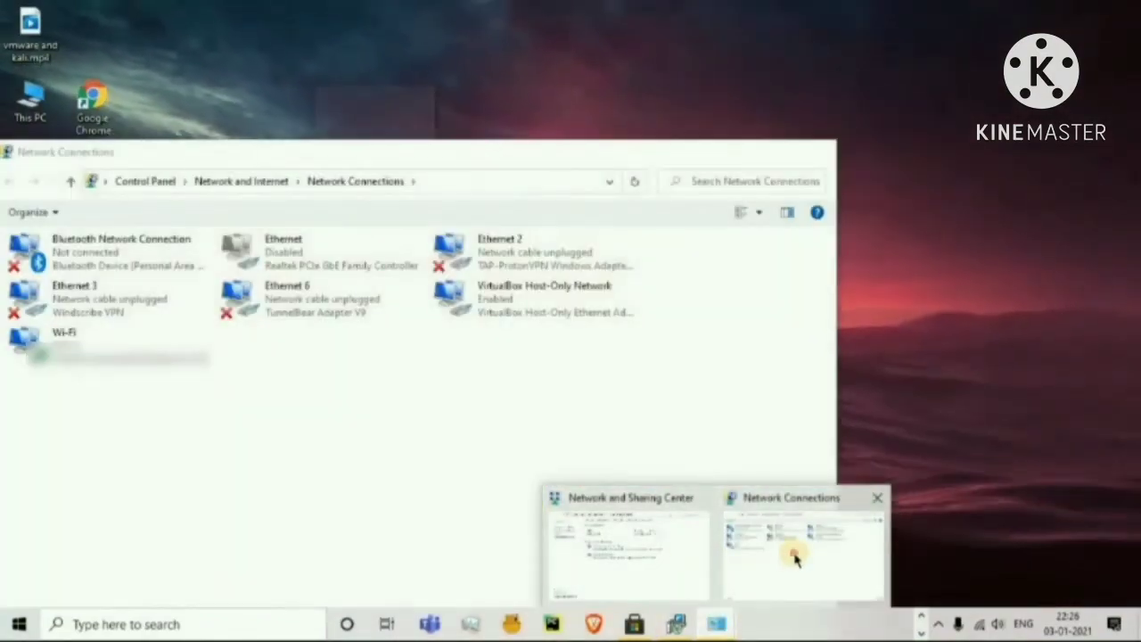
{"action": "left_click", "coordinate": [790, 556]}
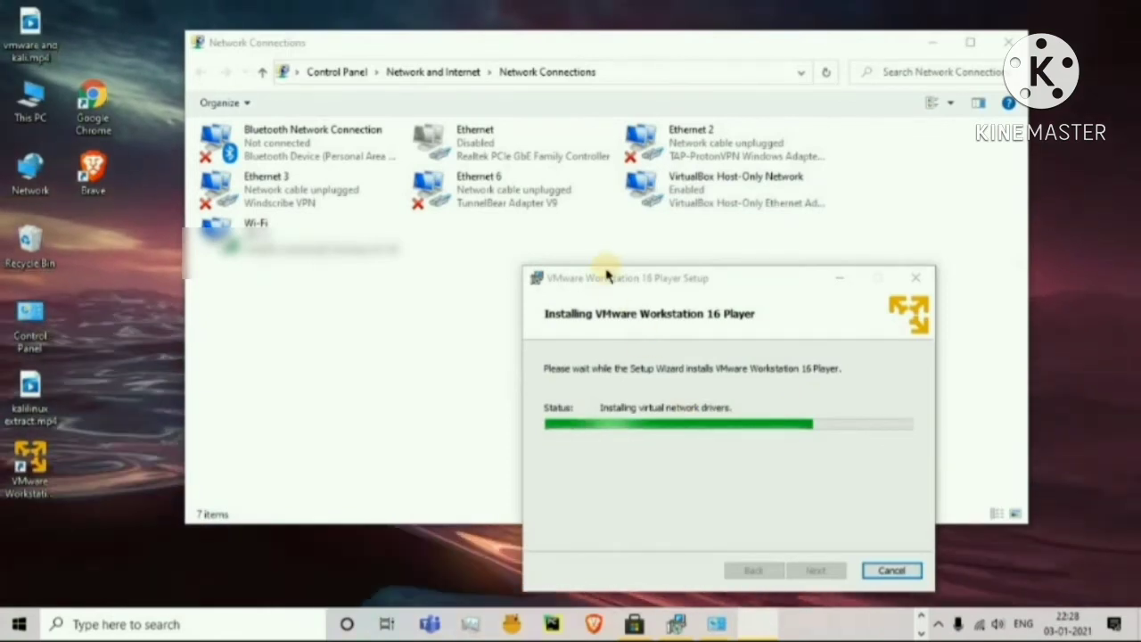
Step: Move the VMware Workstation 16 Player Setup window clear of the adapter list and examine the network adapters during driver installation
{"action": "left_click_drag", "start_coordinate": [606, 284], "coordinate": [383, 298]}
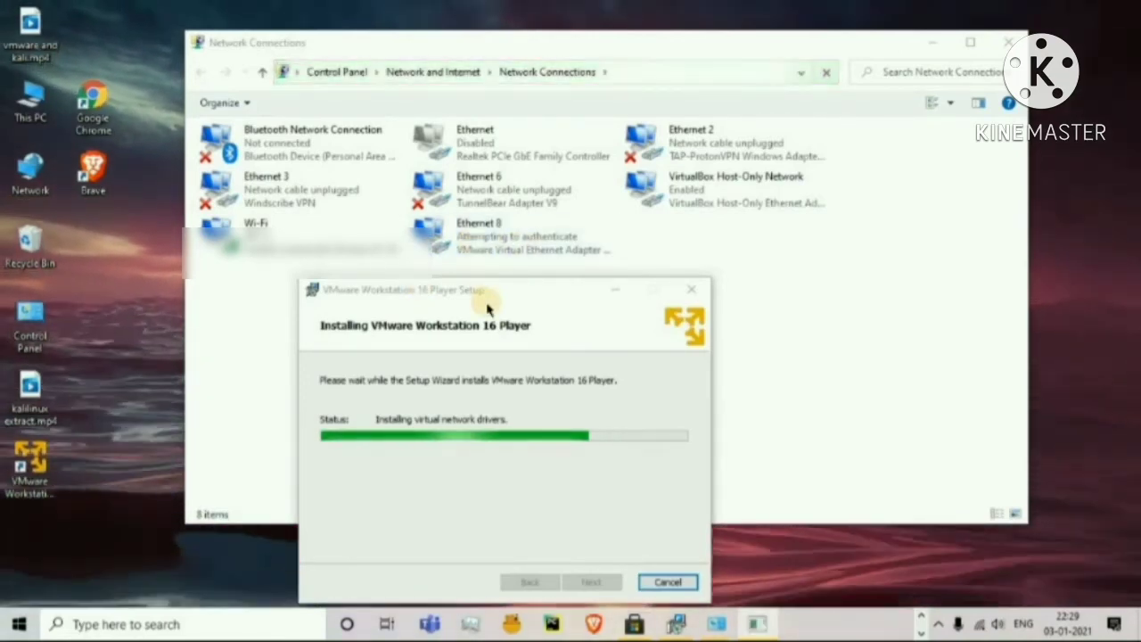
{"action": "left_click_drag", "start_coordinate": [471, 296], "coordinate": [434, 294]}
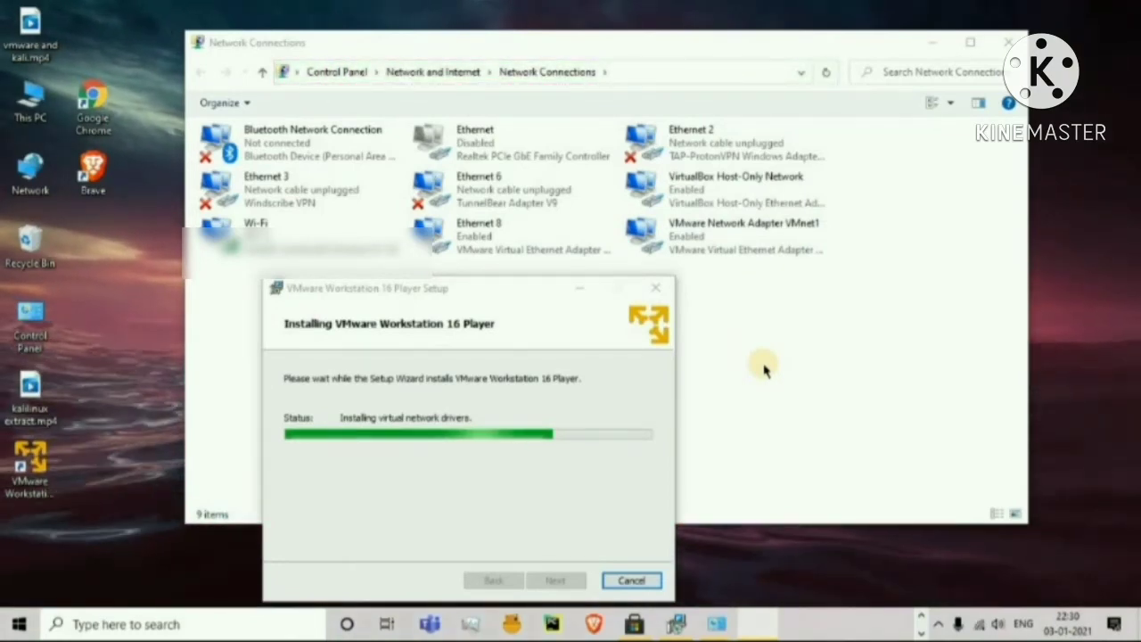
{"action": "left_click_drag", "start_coordinate": [469, 293], "coordinate": [820, 98]}
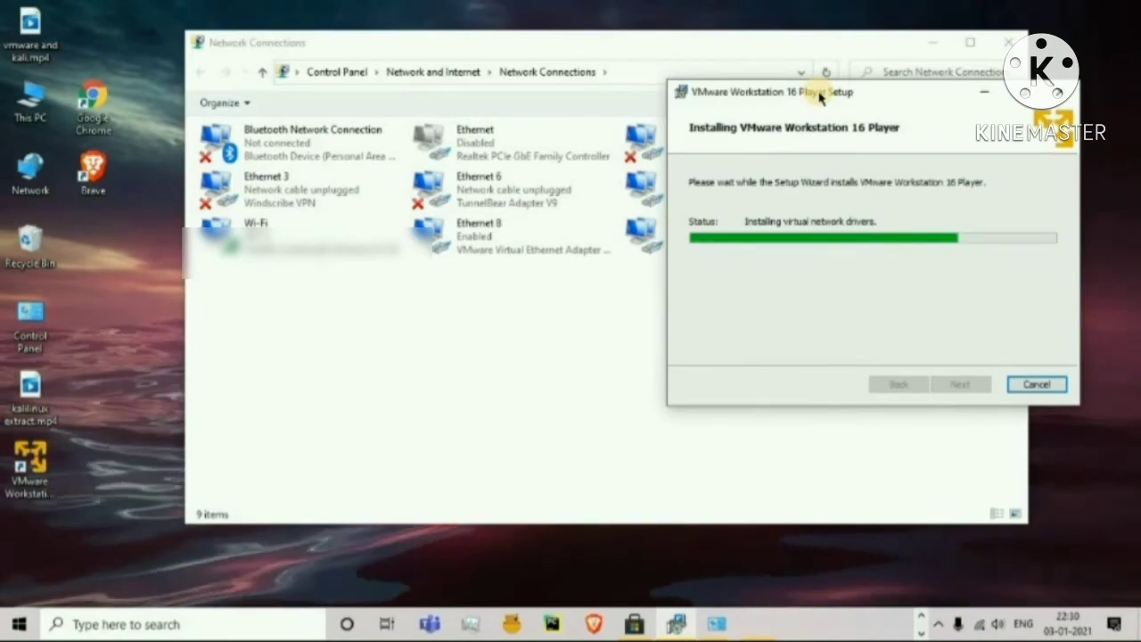
{"action": "left_click_drag", "start_coordinate": [819, 91], "coordinate": [815, 294]}
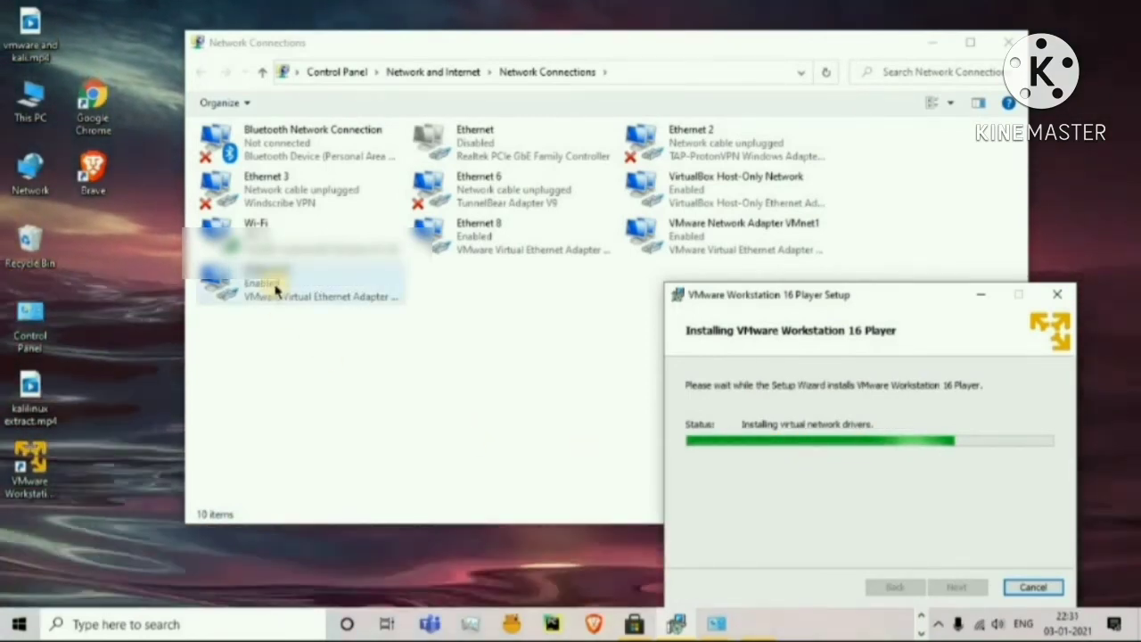
{"action": "mouse_move", "coordinate": [874, 298]}
{"action": "left_mouse_down"}
{"action": "mouse_move", "coordinate": [870, 279]}
{"action": "mouse_move", "coordinate": [897, 240]}
{"action": "mouse_move", "coordinate": [883, 282]}
{"action": "left_mouse_up"}
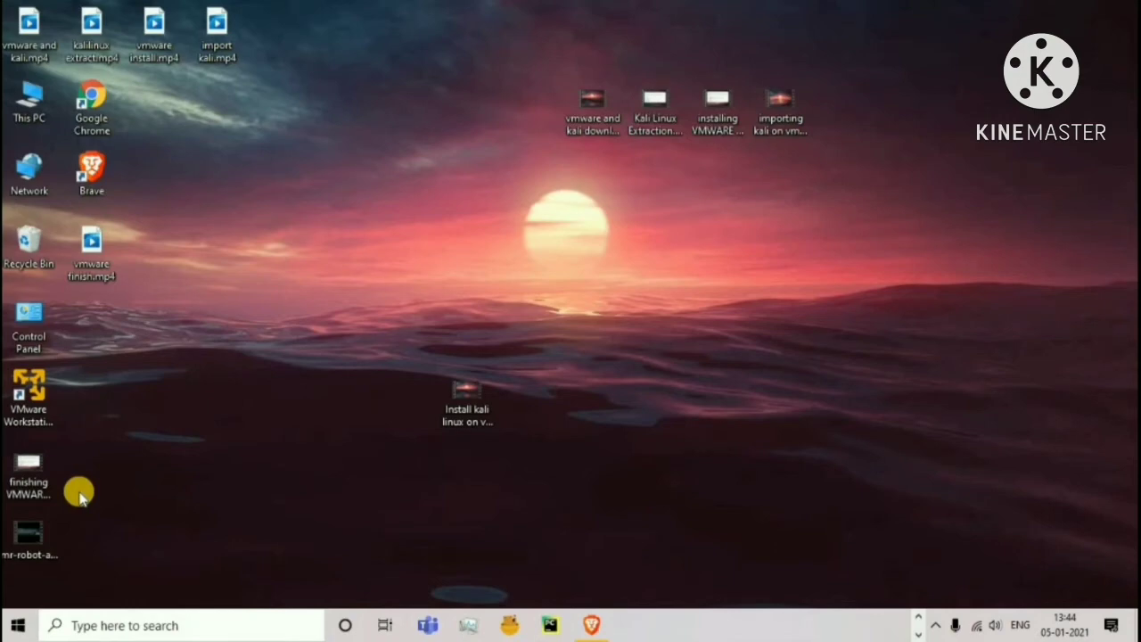
Step: Switch to Brave, search Google for "bios setup key for samsung laptop" and read which key opens the BIOS
{"action": "left_click", "coordinate": [592, 627]}
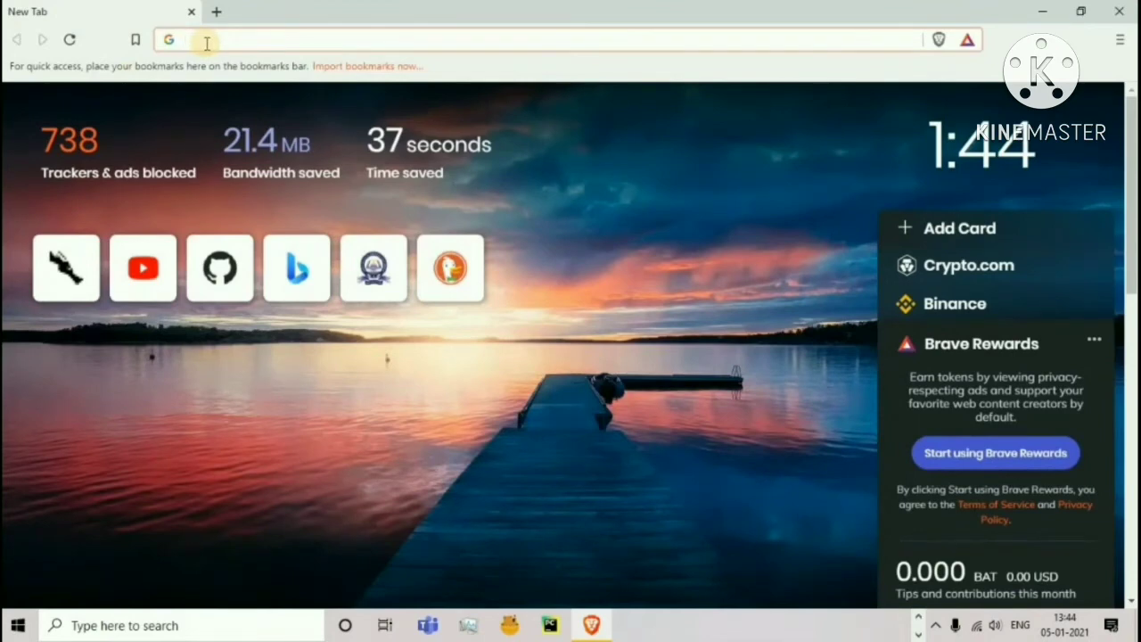
{"action": "type", "text": "bios"}
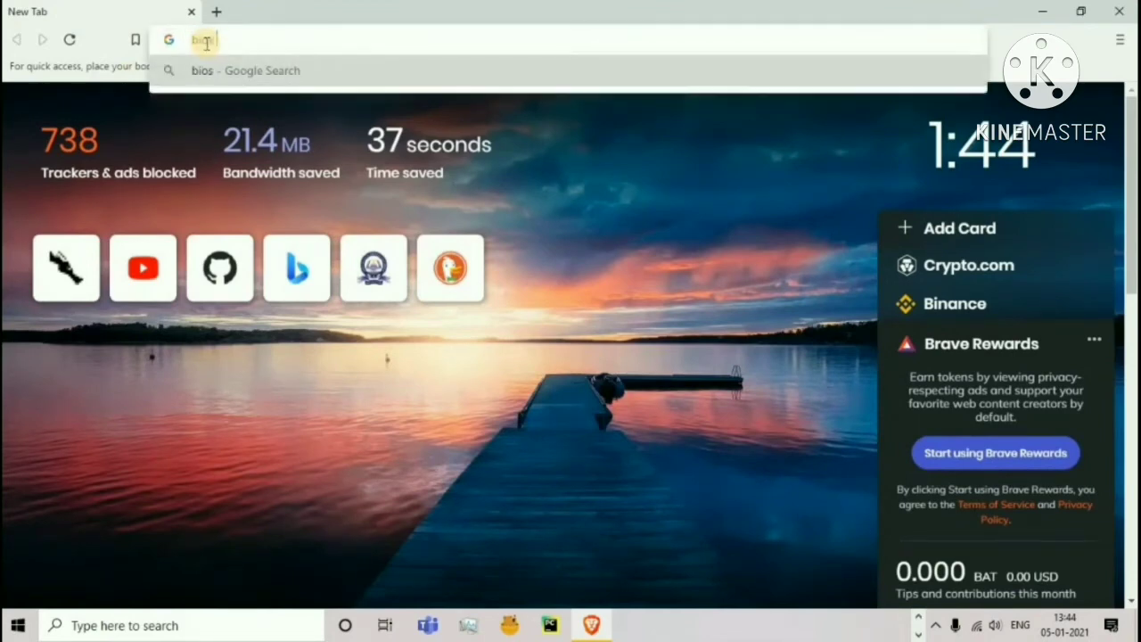
{"action": "type", "text": " setu"}
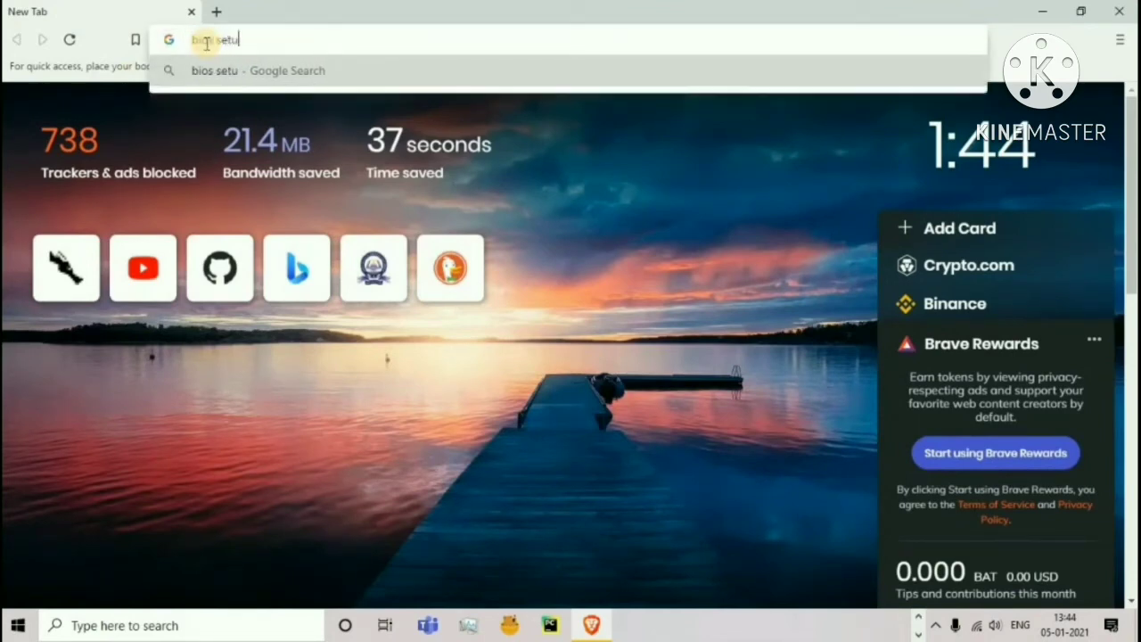
{"action": "type", "text": "p ke"}
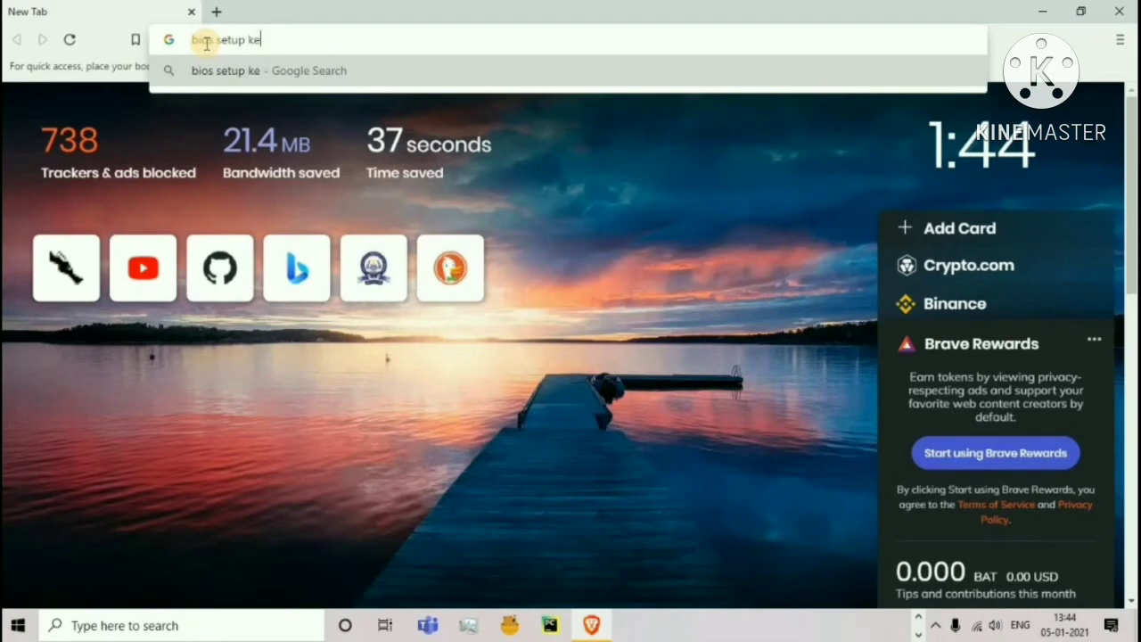
{"action": "type", "text": "y for "}
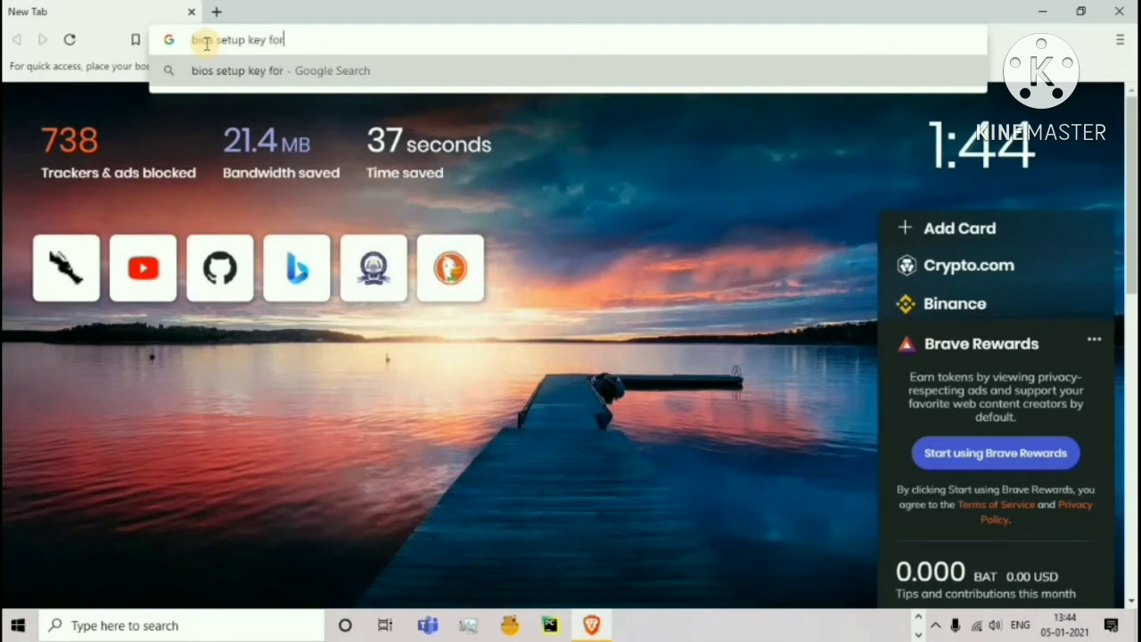
{"action": "type", "text": "samsun"}
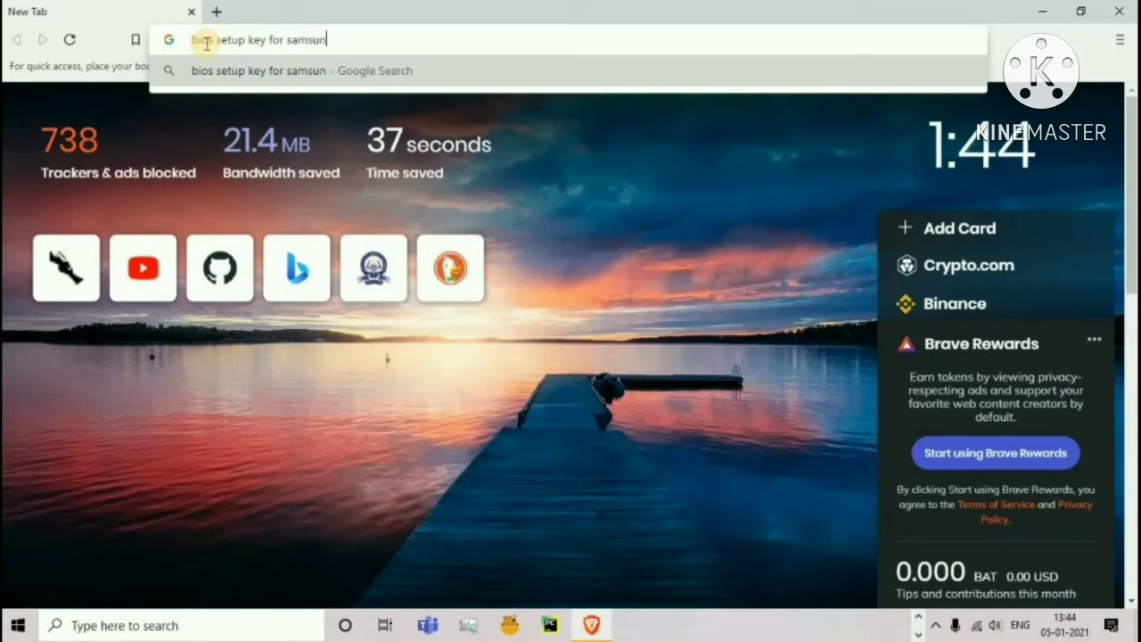
{"action": "type", "text": "g laptop"}
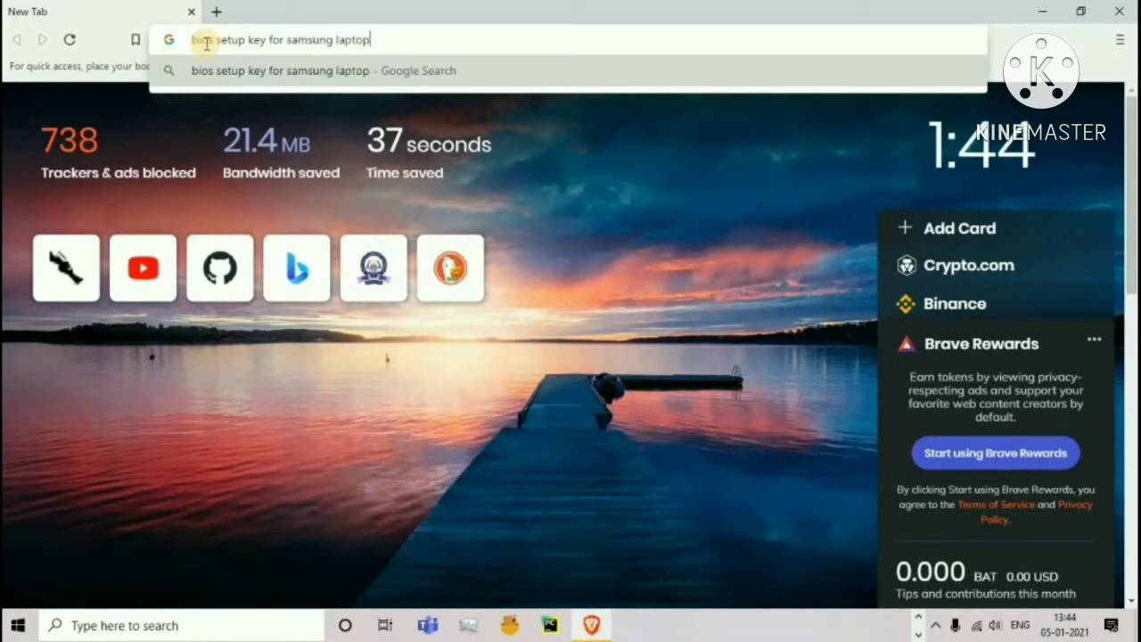
{"action": "key", "text": "Return"}
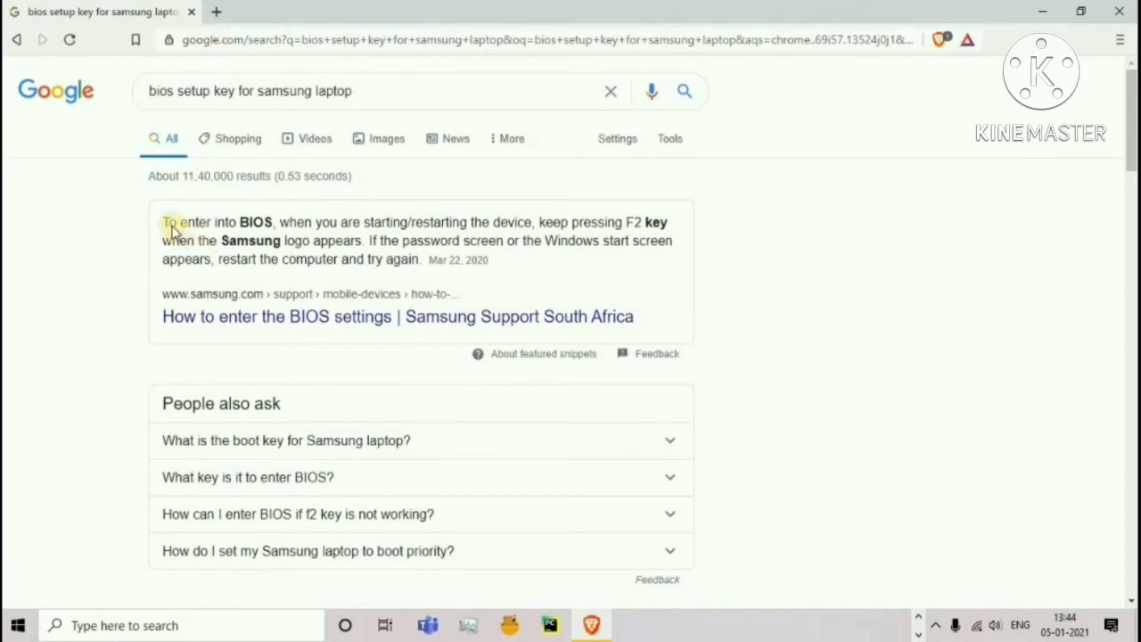
{"action": "left_click_drag", "start_coordinate": [624, 223], "coordinate": [683, 232]}
{"action": "left_click", "coordinate": [645, 224]}
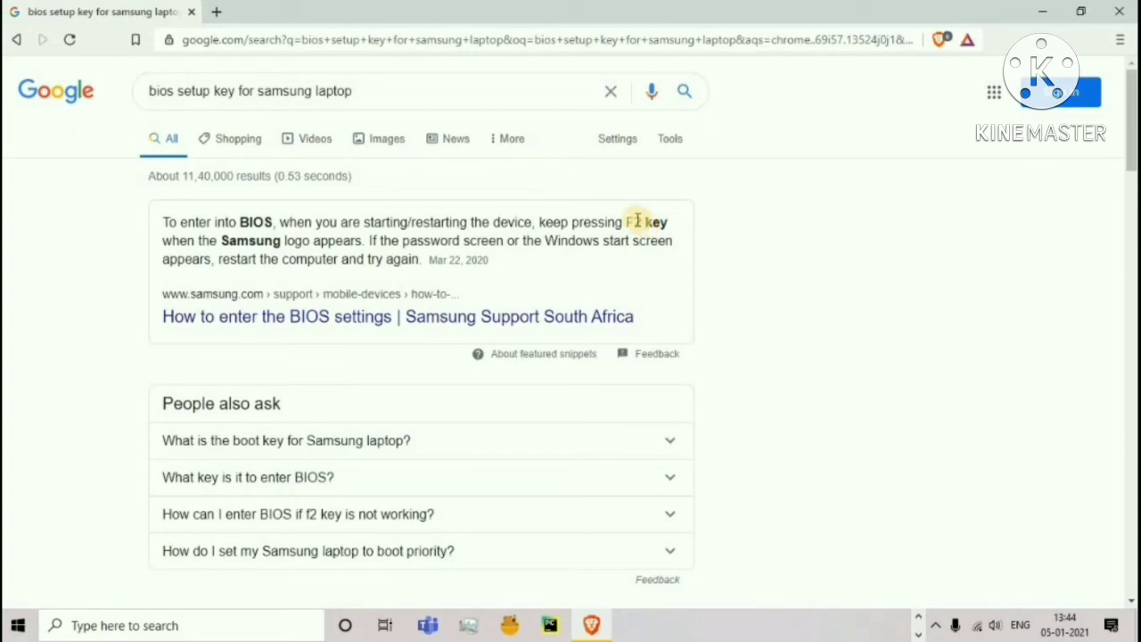
Step: Change the search to "bios setup key for hp laptop" and read which keys open the BIOS settings
{"action": "left_click_drag", "start_coordinate": [314, 93], "coordinate": [252, 97]}
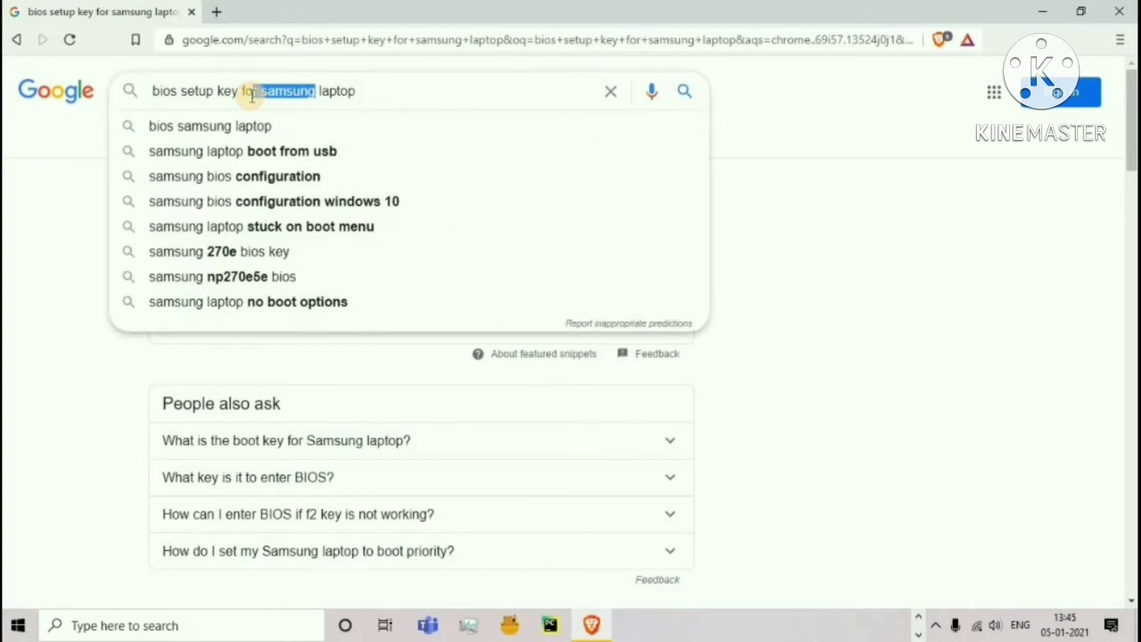
{"action": "type", "text": "hp"}
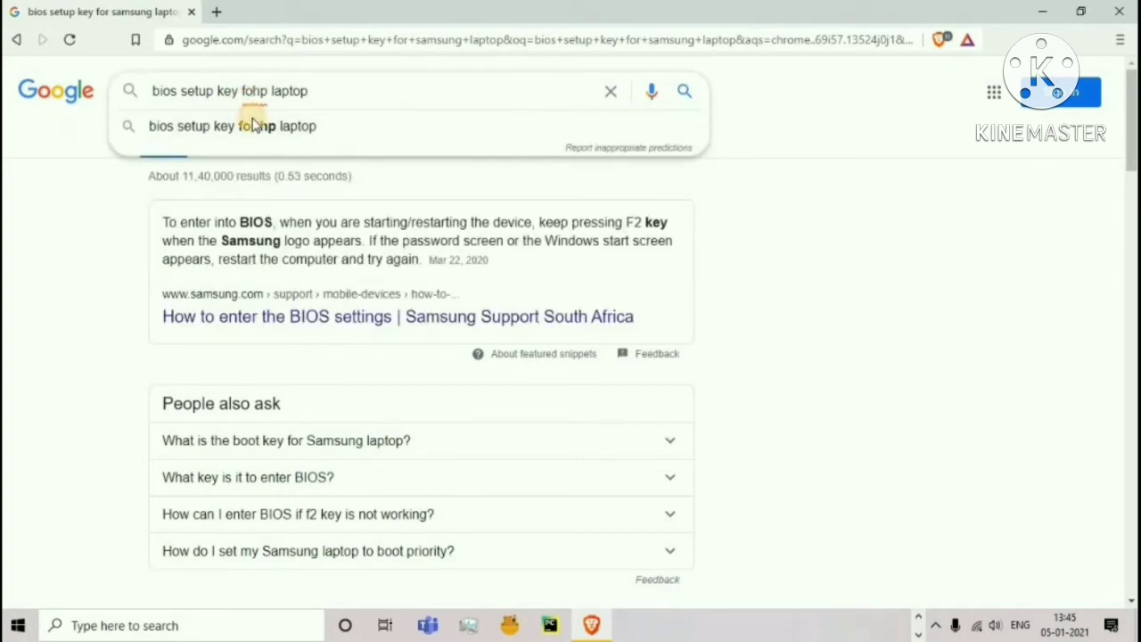
{"action": "type", "text": "r"}
{"action": "left_click", "coordinate": [339, 86]}
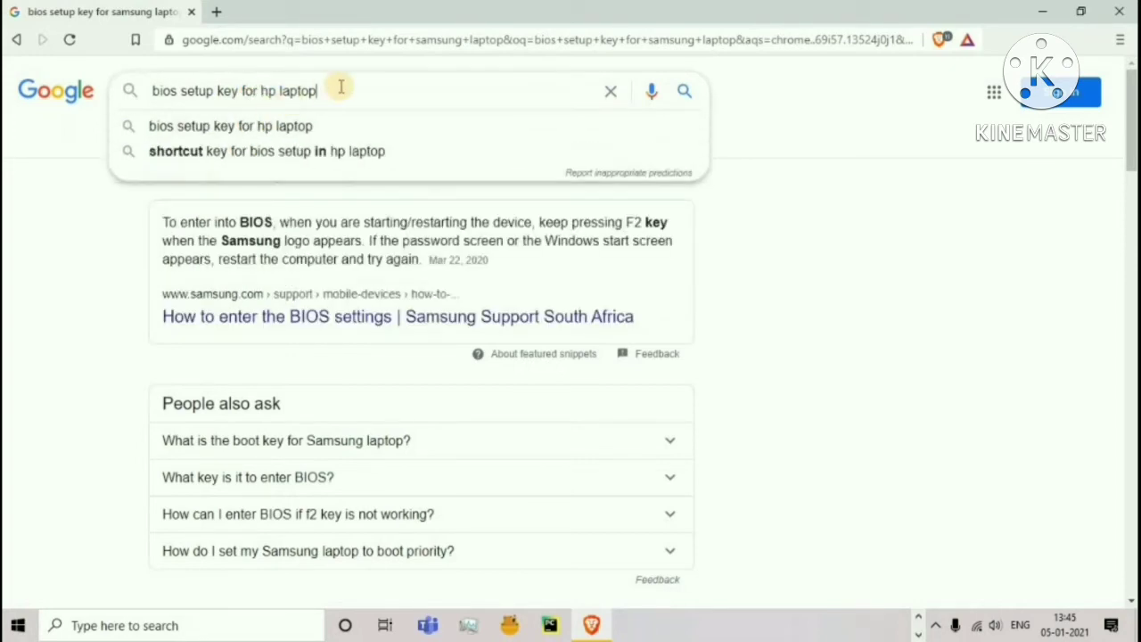
{"action": "key", "text": "Return"}
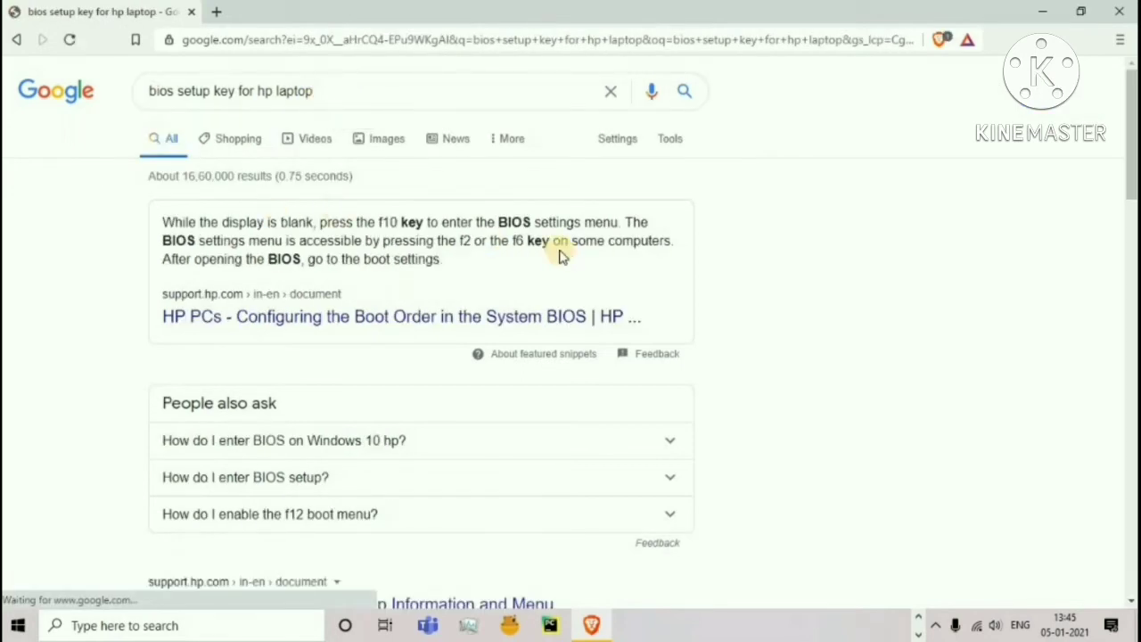
{"action": "left_click_drag", "start_coordinate": [375, 222], "coordinate": [419, 223]}
{"action": "left_click", "coordinate": [411, 222]}
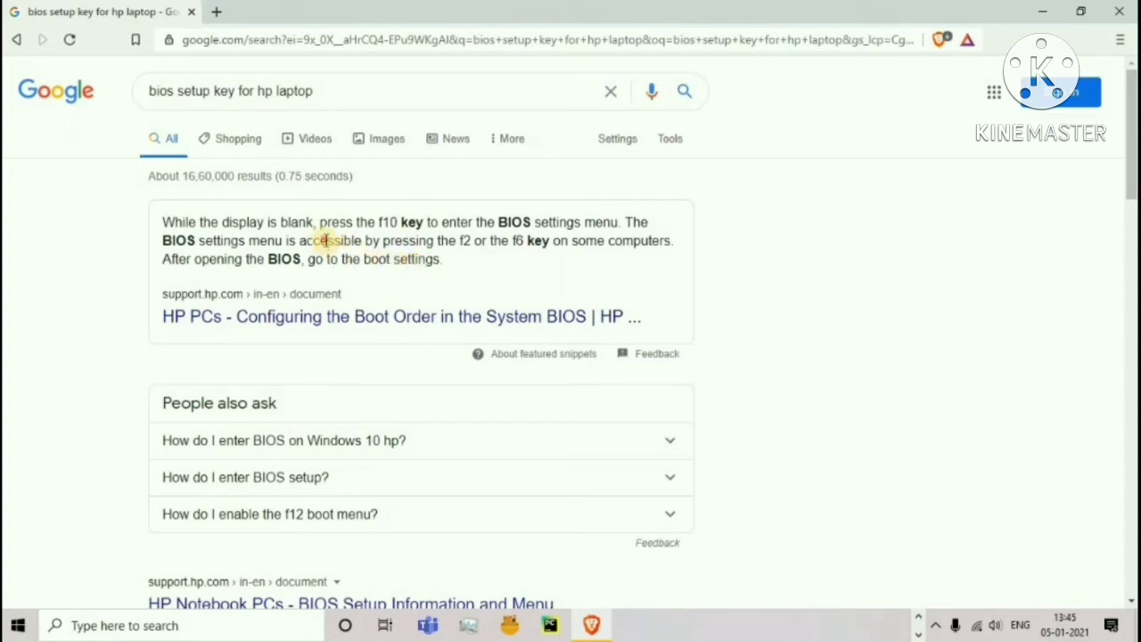
{"action": "left_click_drag", "start_coordinate": [327, 241], "coordinate": [606, 242]}
{"action": "left_click", "coordinate": [504, 245]}
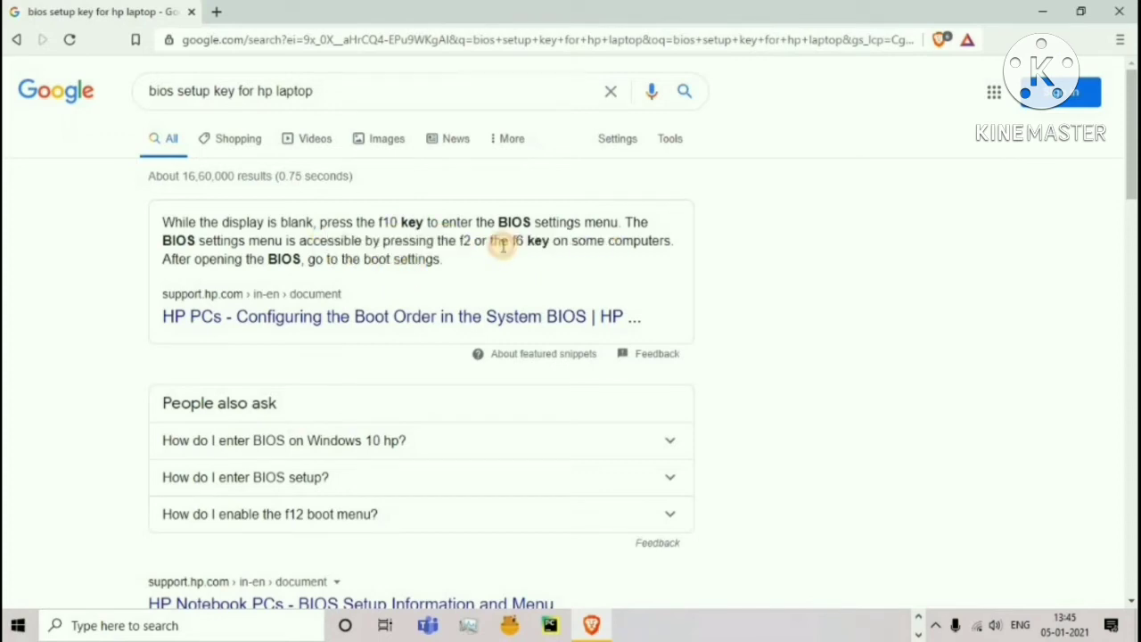
{"action": "left_click_drag", "start_coordinate": [211, 224], "coordinate": [502, 224]}
{"action": "left_click", "coordinate": [502, 222]}
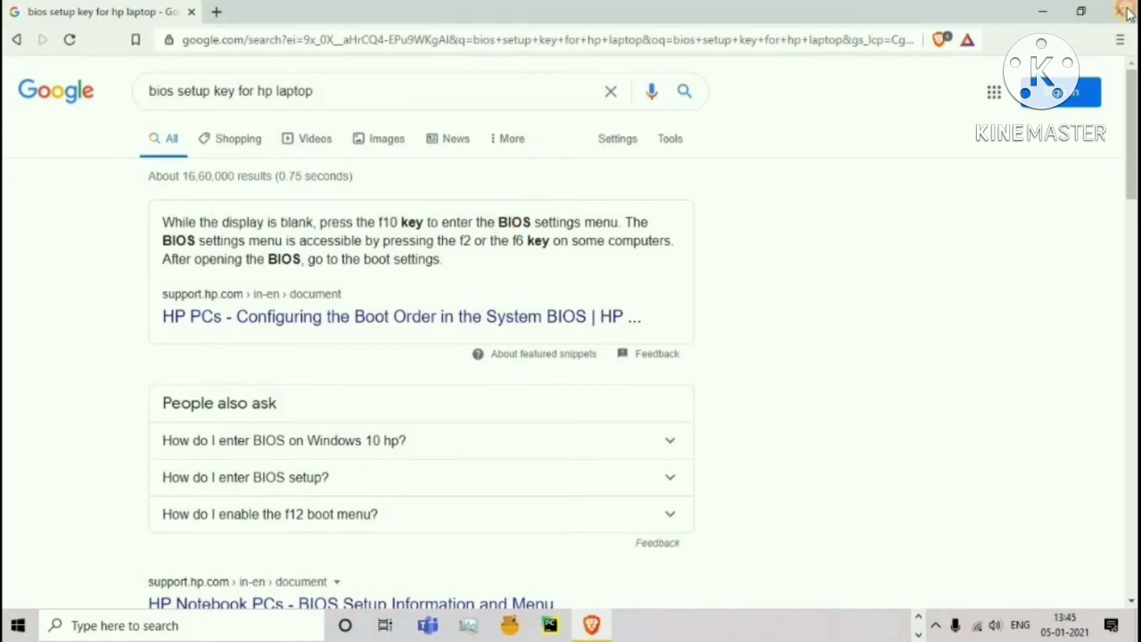
Step: Close the browser and open the Windows power options to restart into the BIOS setup
{"action": "left_click", "coordinate": [1042, 12]}
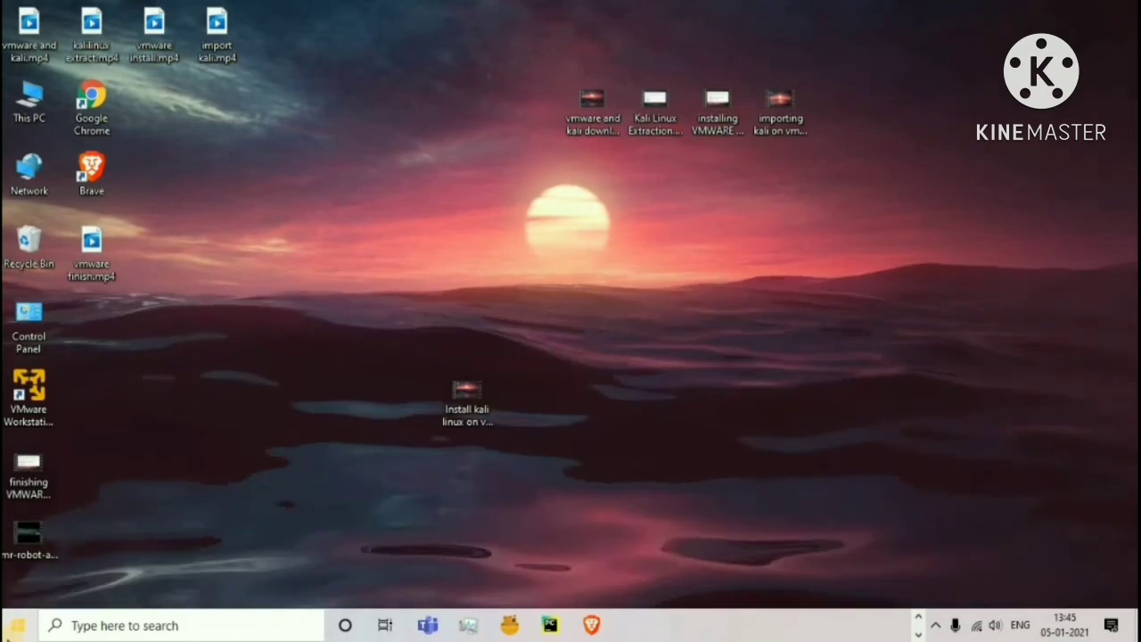
{"action": "key", "text": "super"}
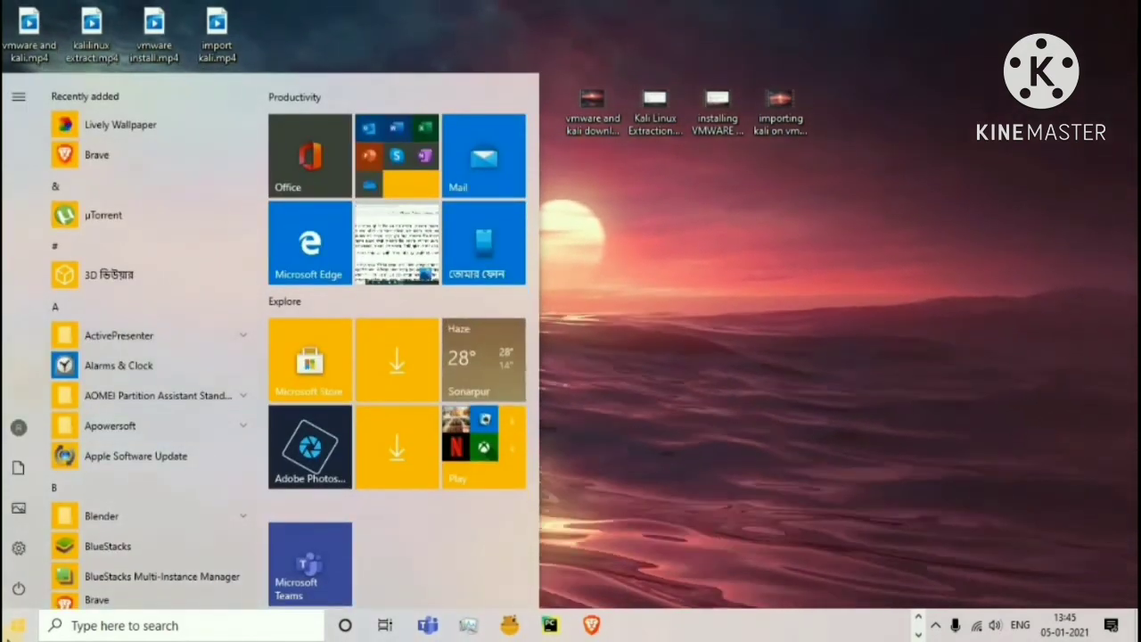
{"action": "left_click", "coordinate": [35, 591]}
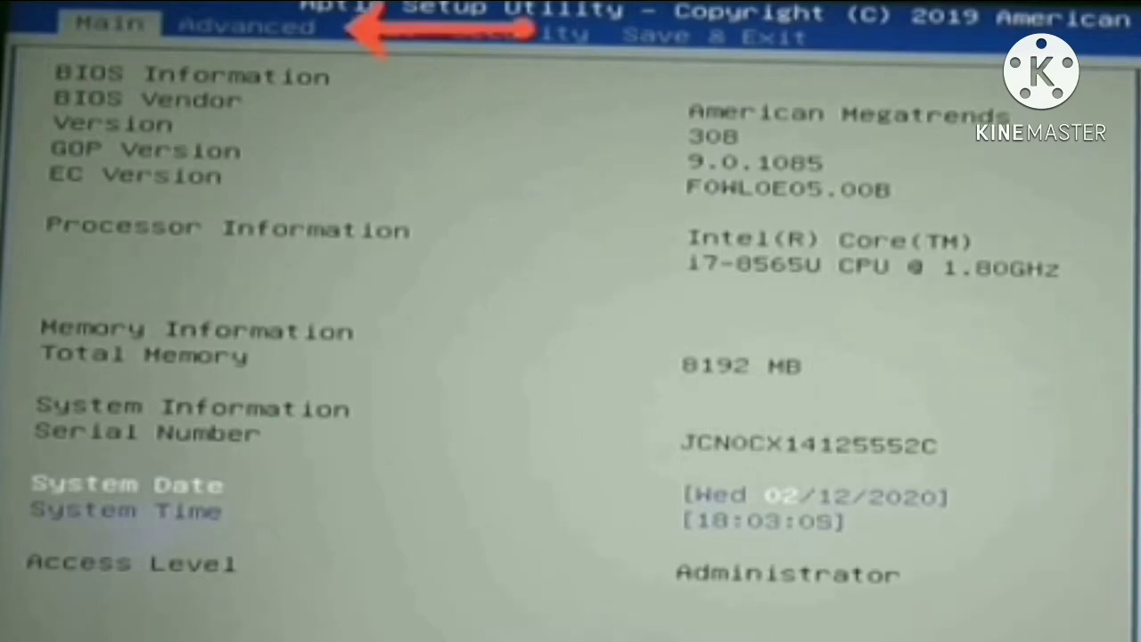
Step: Set Intel Virtualization Technology to Enabled in the advanced BIOS settings
{"action": "key", "text": "Right"}
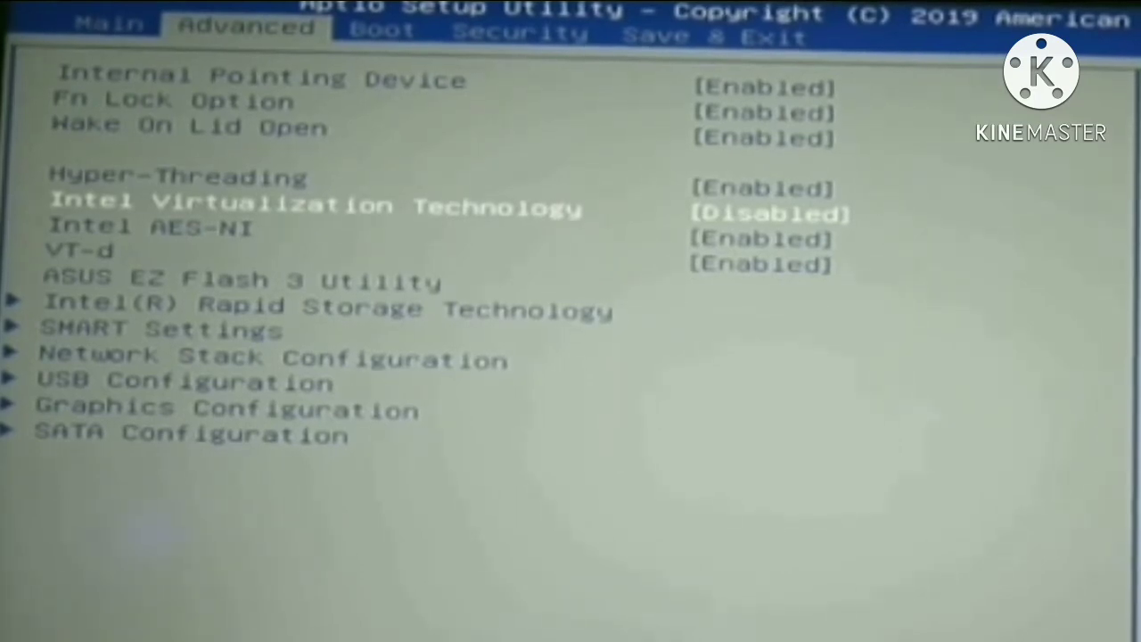
{"action": "key", "text": "Up"}
{"action": "key", "text": "Up"}
{"action": "key", "text": "Down"}
{"action": "key", "text": "Down"}
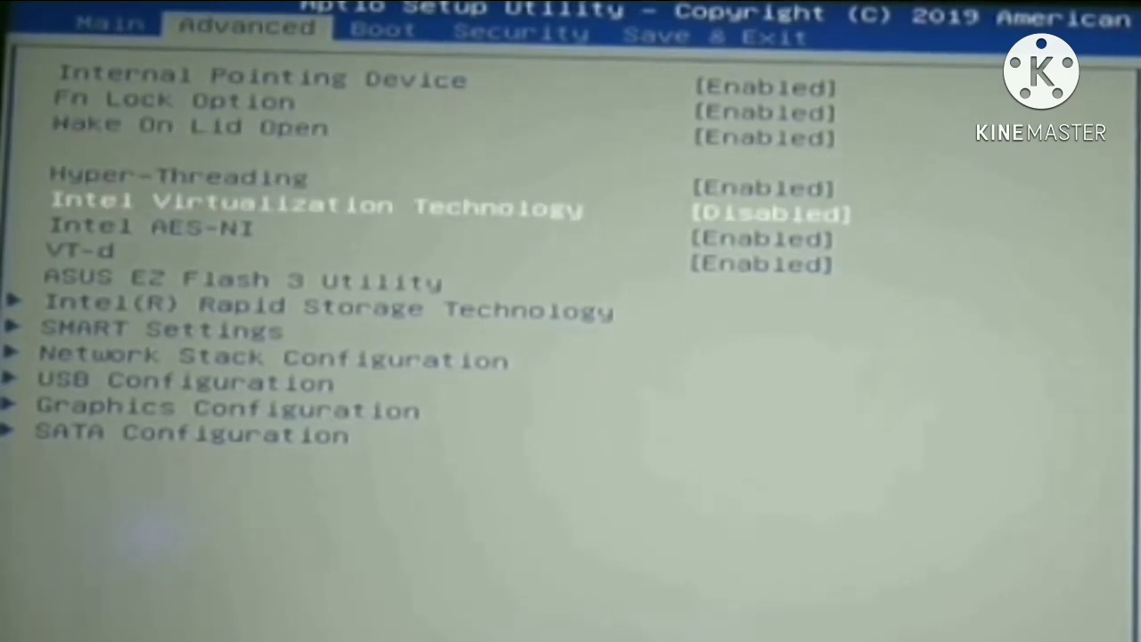
{"action": "key", "text": "Return"}
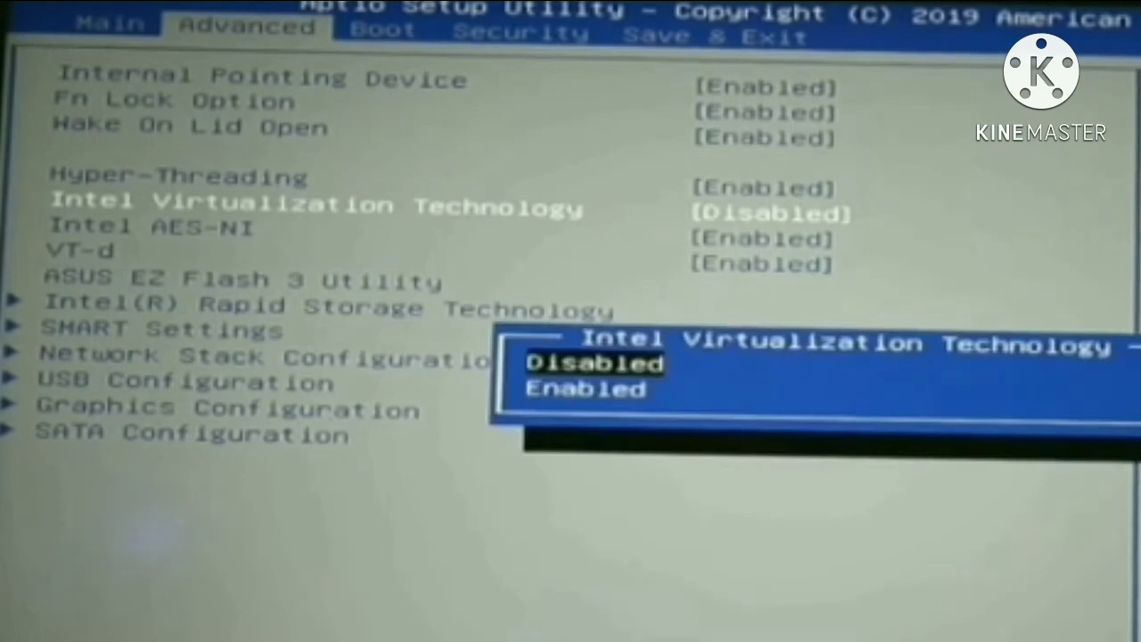
{"action": "key", "text": "Down"}
{"action": "key", "text": "Return"}
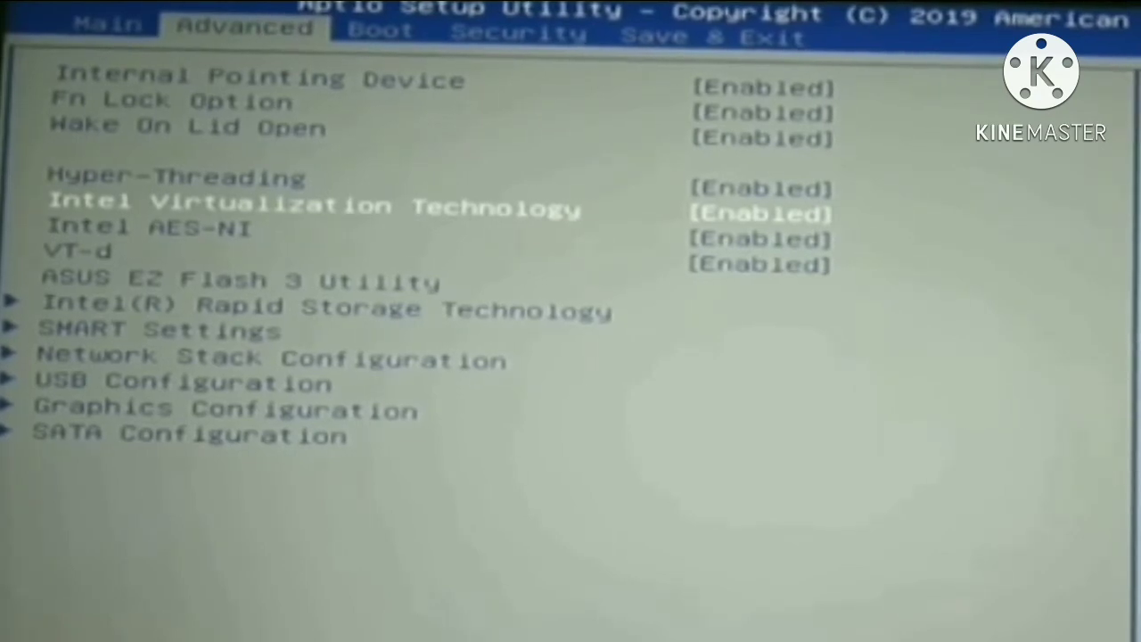
Step: Save the BIOS changes and exit the setup utility
{"action": "key", "text": "Right"}
{"action": "key", "text": "Right"}
{"action": "key", "text": "Right"}
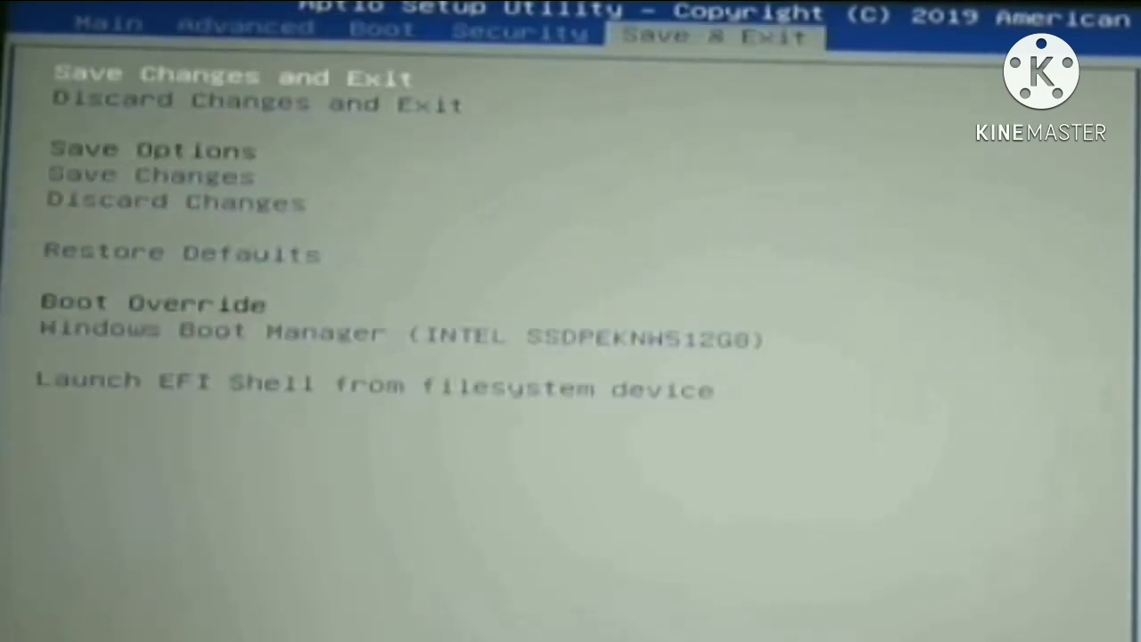
{"action": "key", "text": "Down"}
{"action": "key", "text": "Up"}
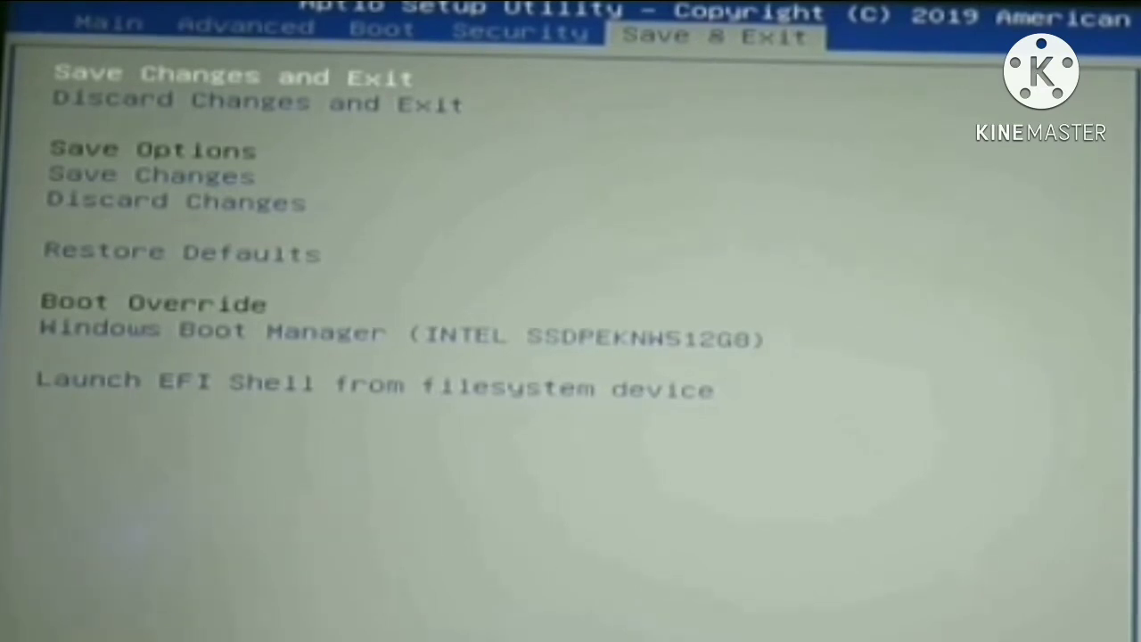
{"action": "key", "text": "Return"}
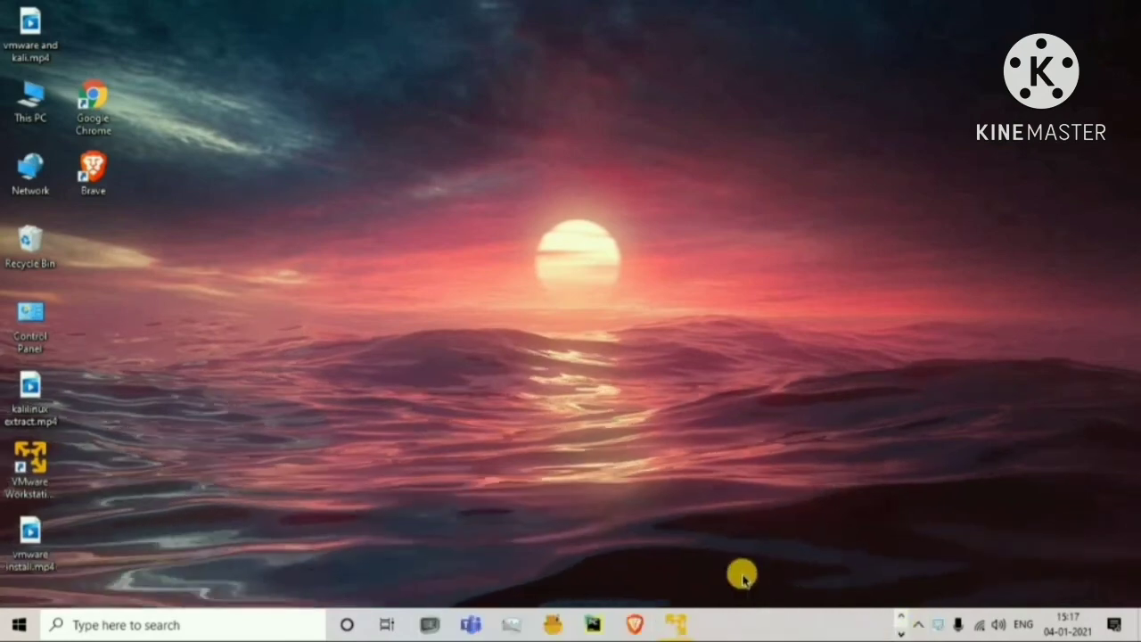
Step: Switch to VMware Workstation 16 Player and maximize its window
{"action": "left_click", "coordinate": [677, 617]}
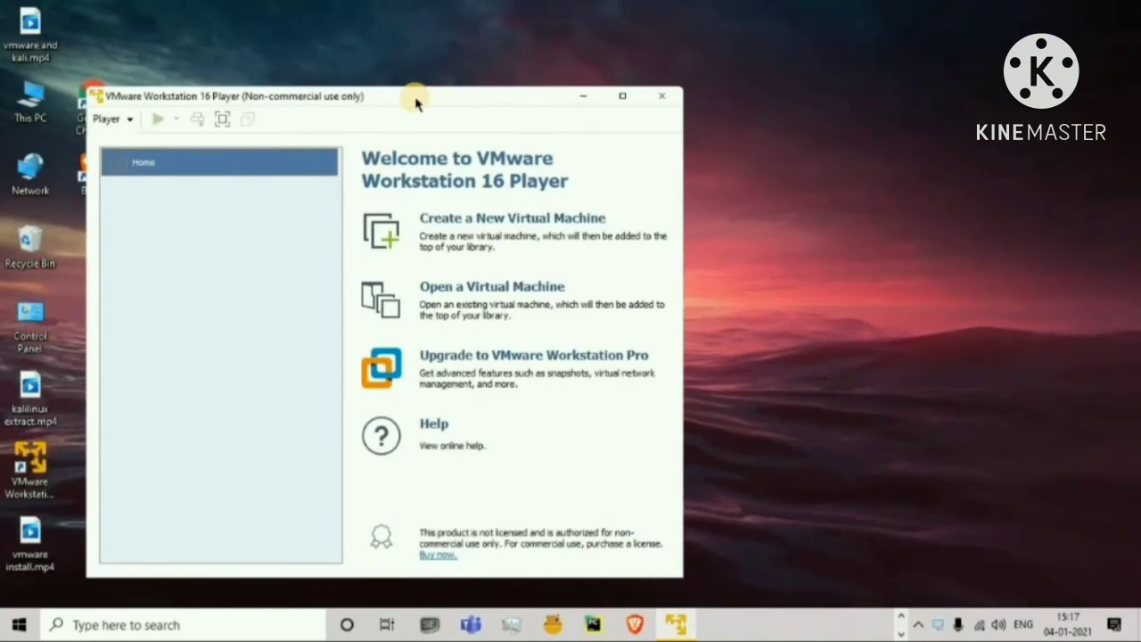
{"action": "left_click_drag", "start_coordinate": [446, 87], "coordinate": [479, 51]}
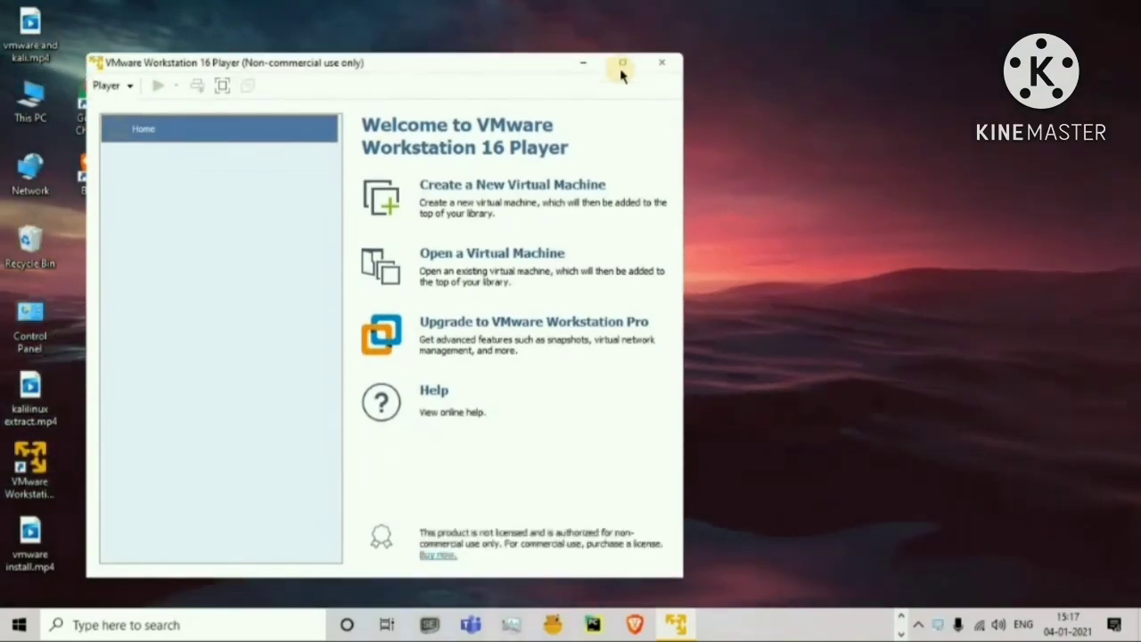
{"action": "left_click", "coordinate": [612, 58]}
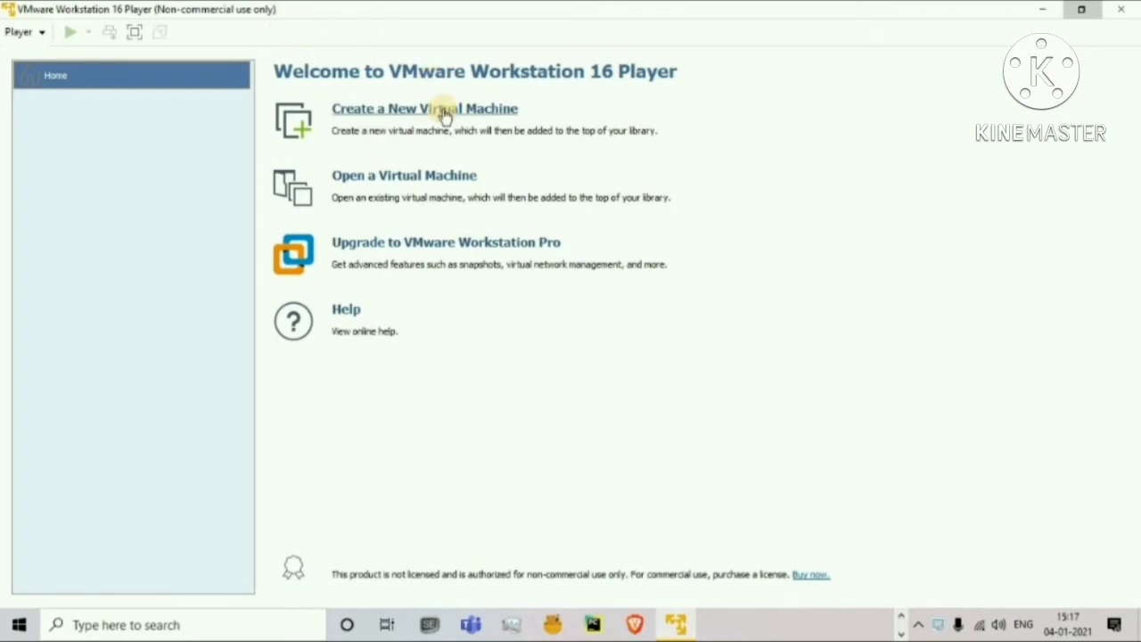
Step: Open the existing virtual machine Kali-Linux-2020.4-vmware-i386.vmx from the extracted kali-linux-2020.4-vmware-i386 folder in Downloads
{"action": "left_click", "coordinate": [39, 34]}
{"action": "mouse_move", "coordinate": [43, 54]}
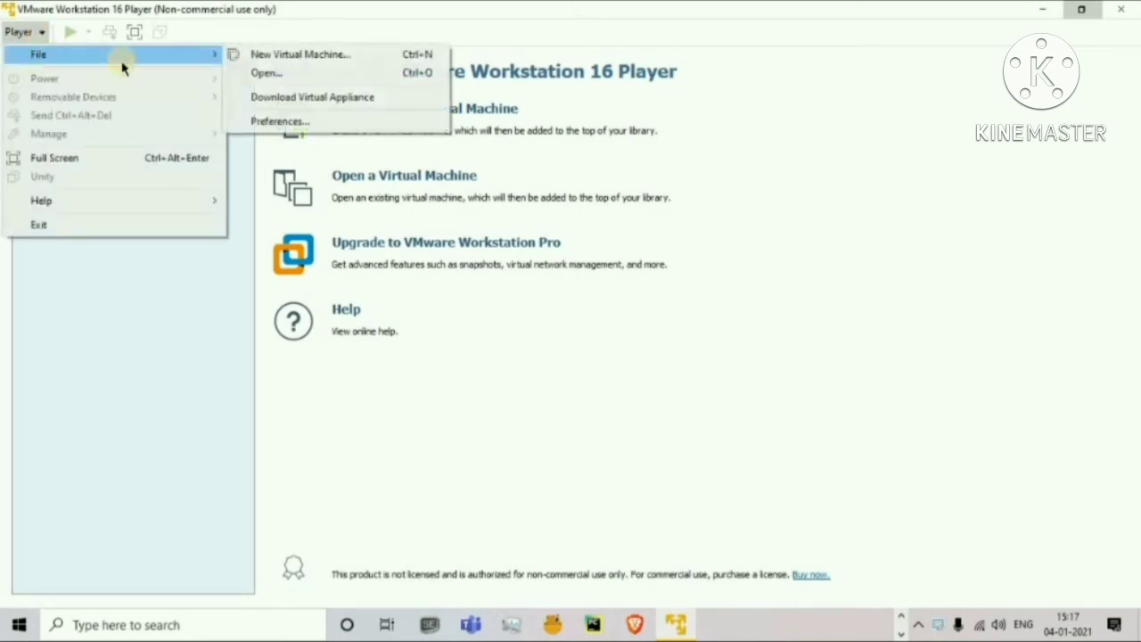
{"action": "left_click", "coordinate": [251, 77]}
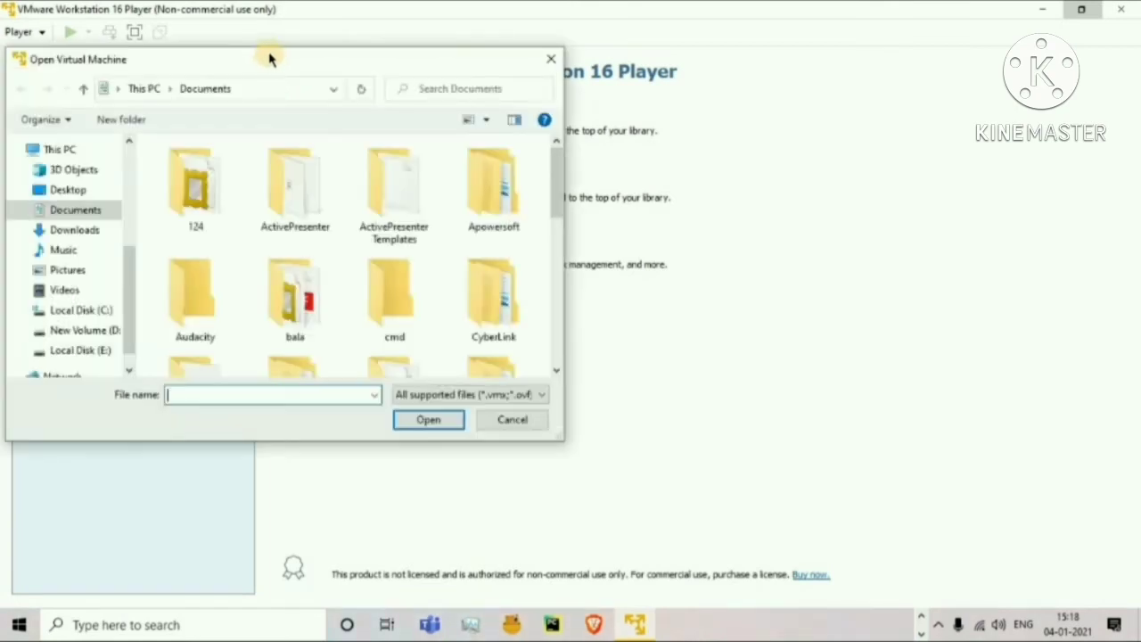
{"action": "left_click_drag", "start_coordinate": [338, 43], "coordinate": [332, 16]}
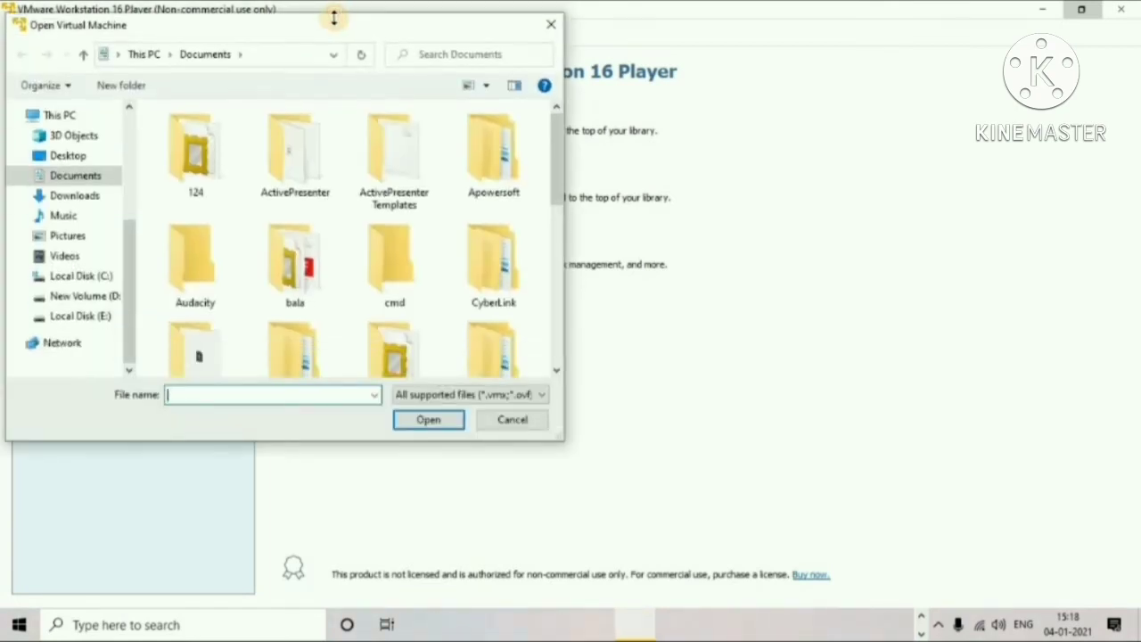
{"action": "left_click", "coordinate": [98, 194]}
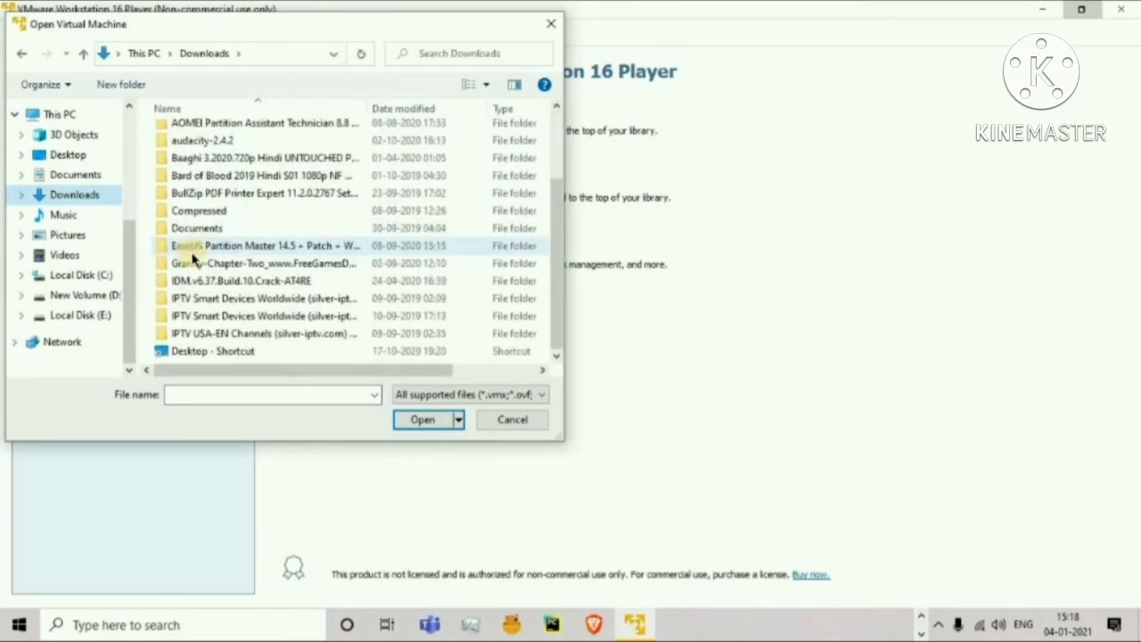
{"action": "double_click", "coordinate": [225, 158]}
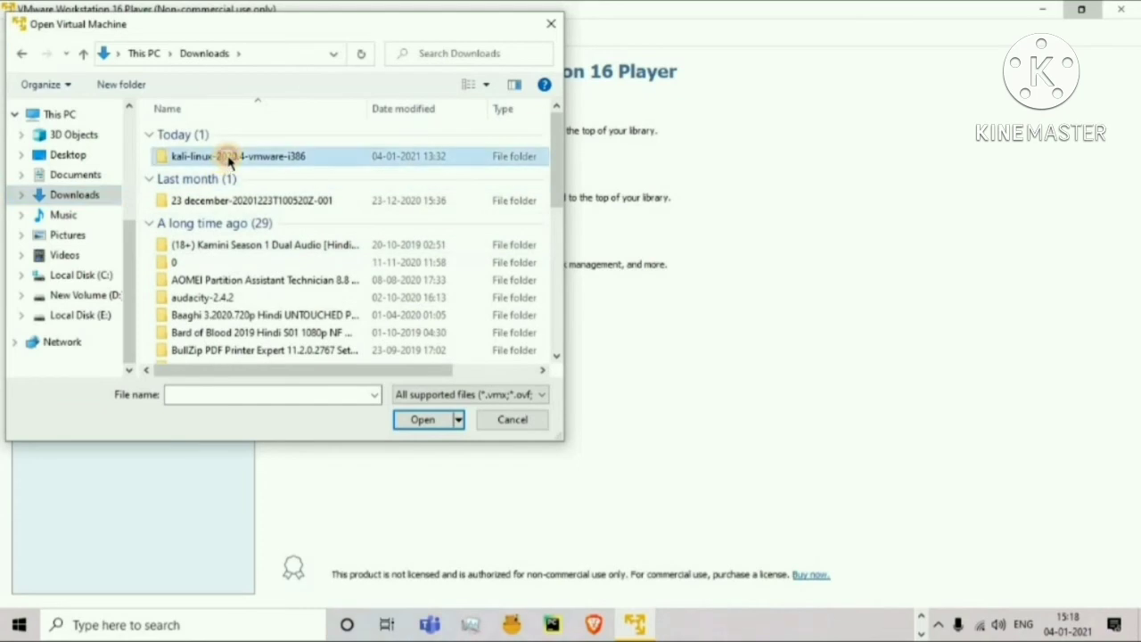
{"action": "left_click", "coordinate": [237, 132]}
{"action": "double_click", "coordinate": [237, 132]}
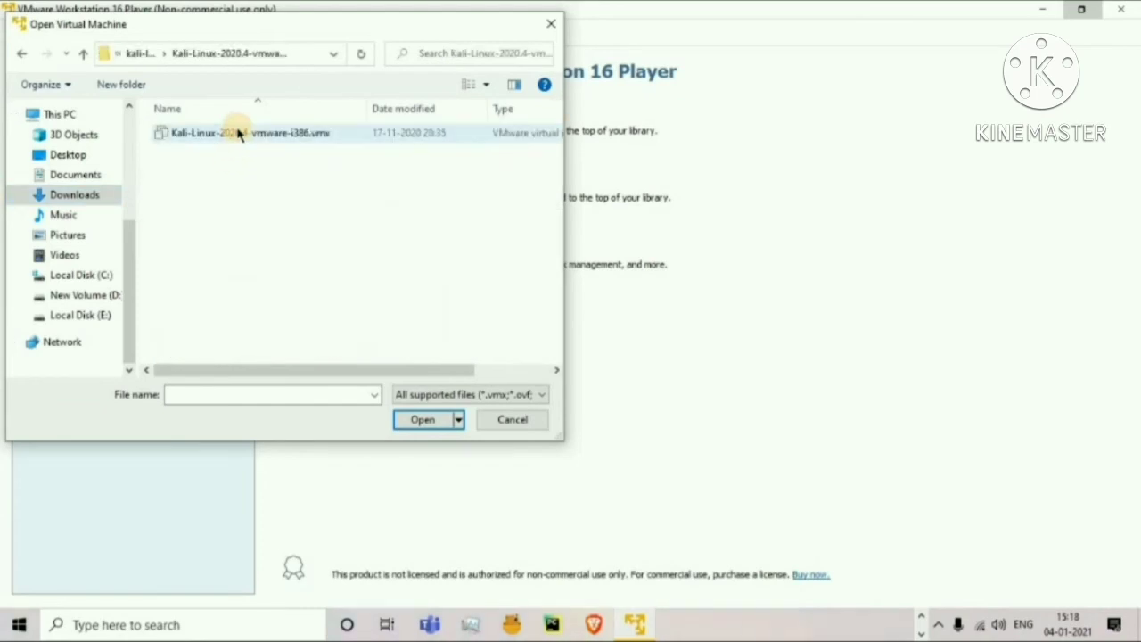
{"action": "left_click", "coordinate": [238, 132]}
{"action": "left_click", "coordinate": [435, 421]}
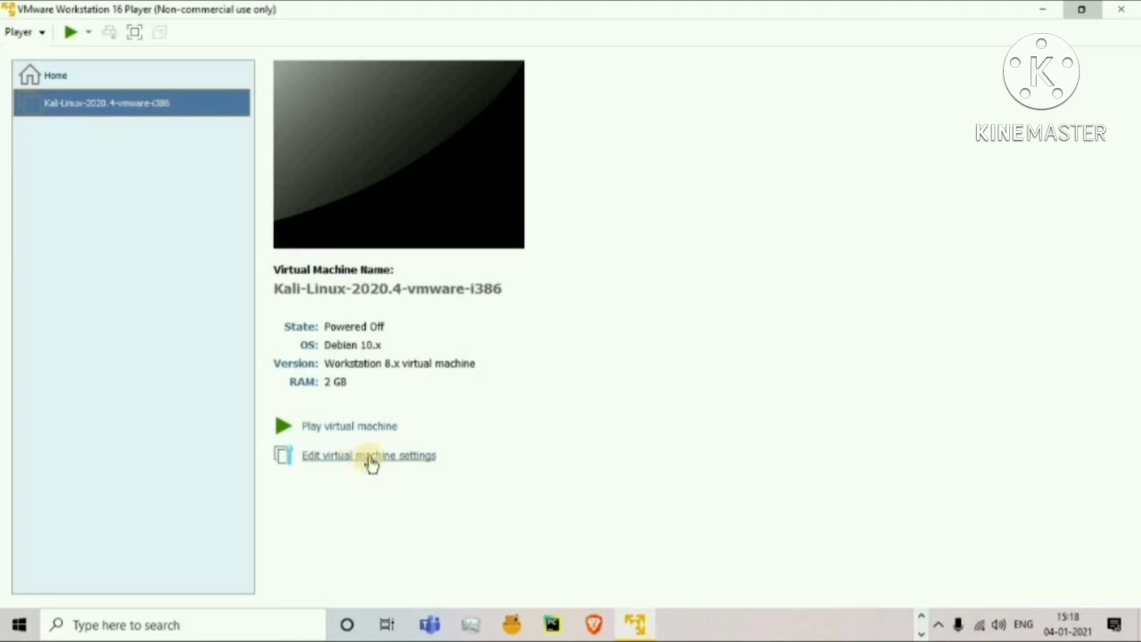
{"action": "left_click", "coordinate": [370, 459]}
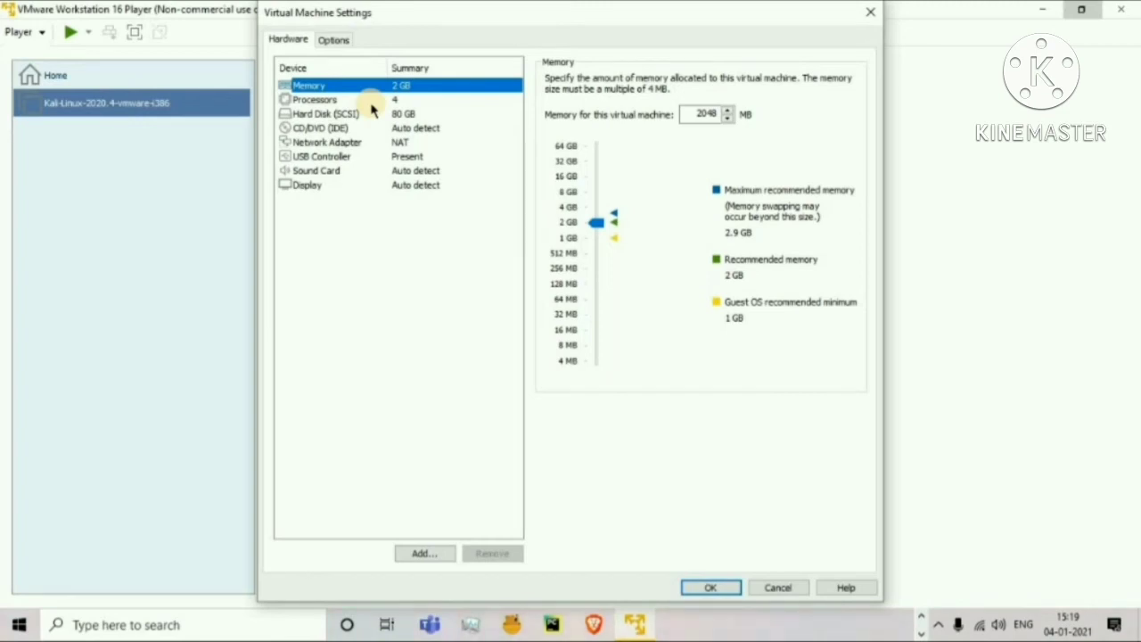
{"action": "left_click", "coordinate": [724, 118]}
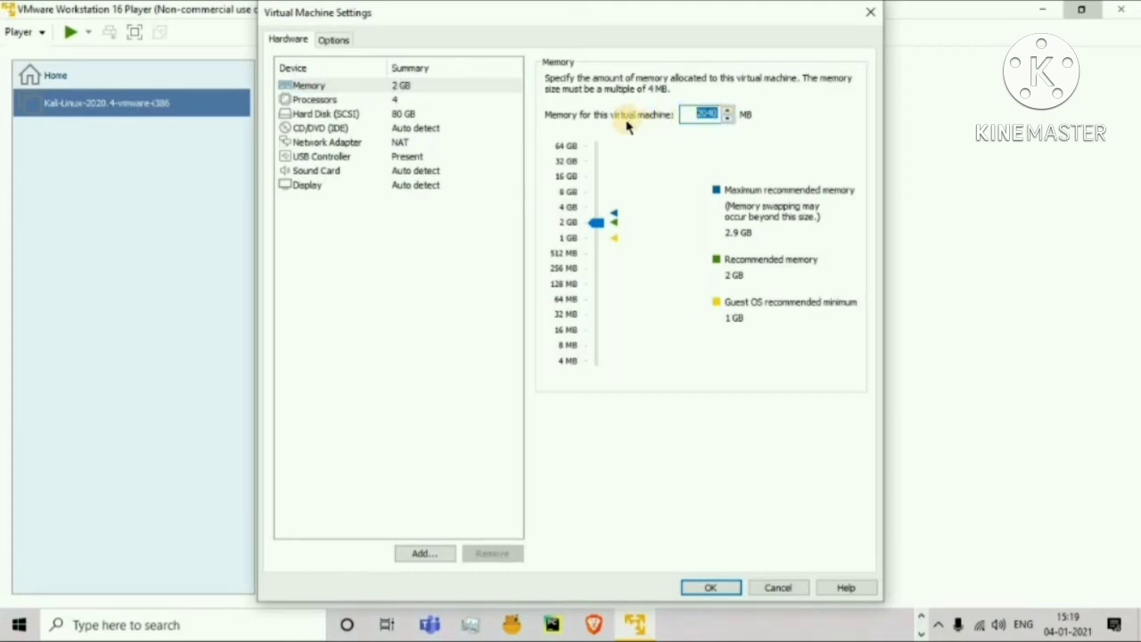
{"action": "left_click", "coordinate": [729, 112]}
{"action": "left_click", "coordinate": [730, 119]}
{"action": "left_click", "coordinate": [364, 216]}
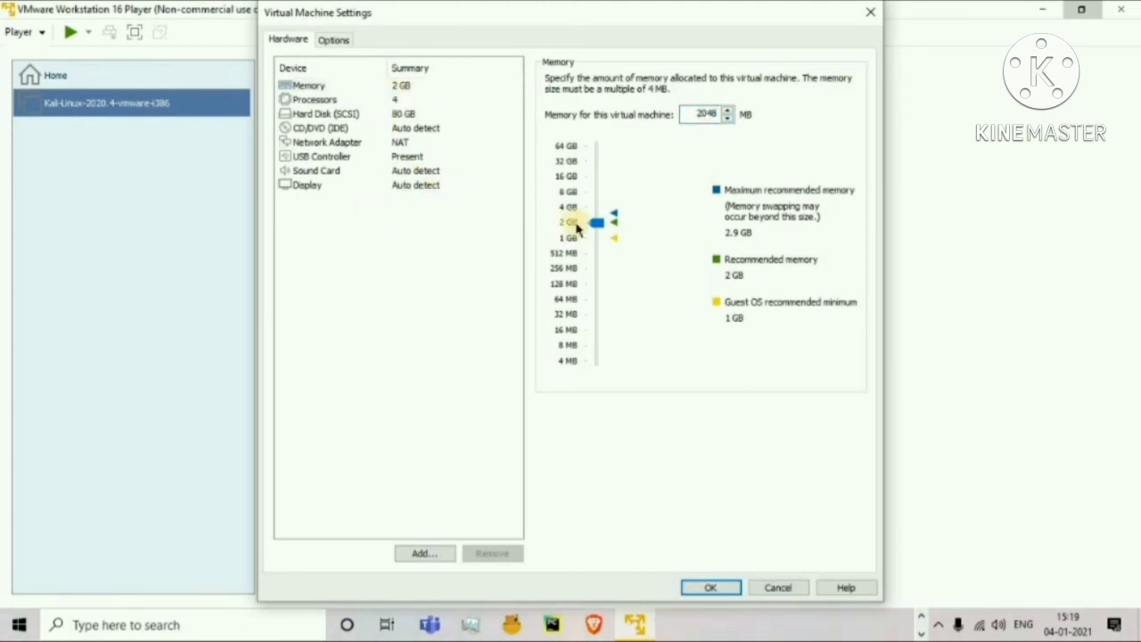
{"action": "left_click", "coordinate": [776, 585]}
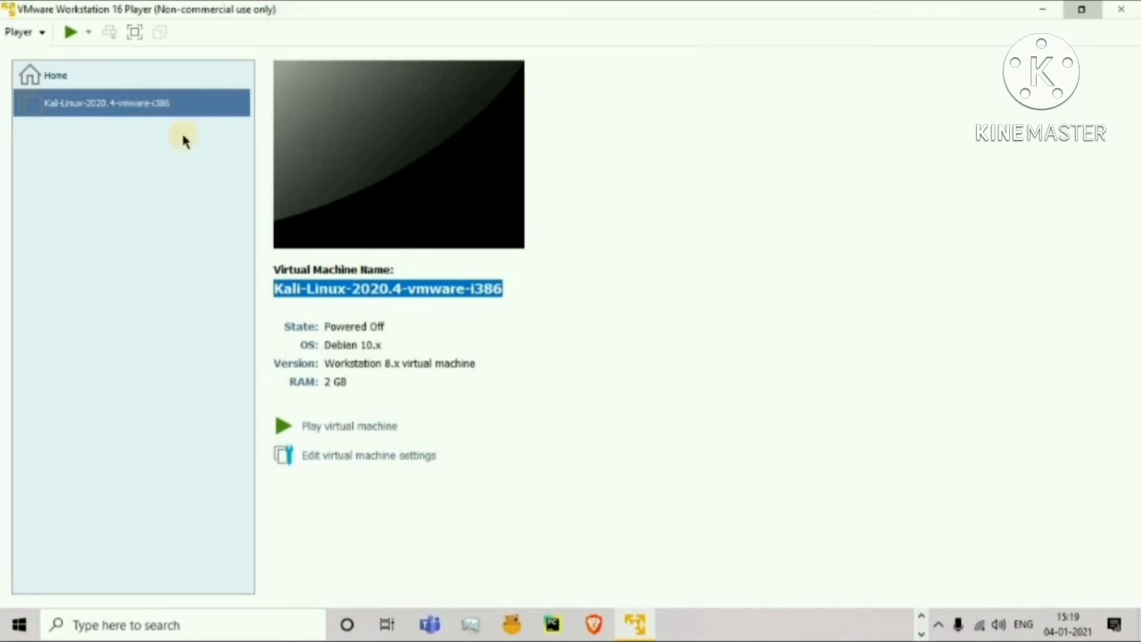
Step: Edit the Kali Linux virtual machine settings and set the number of processor cores to 2
{"action": "left_click", "coordinate": [345, 458]}
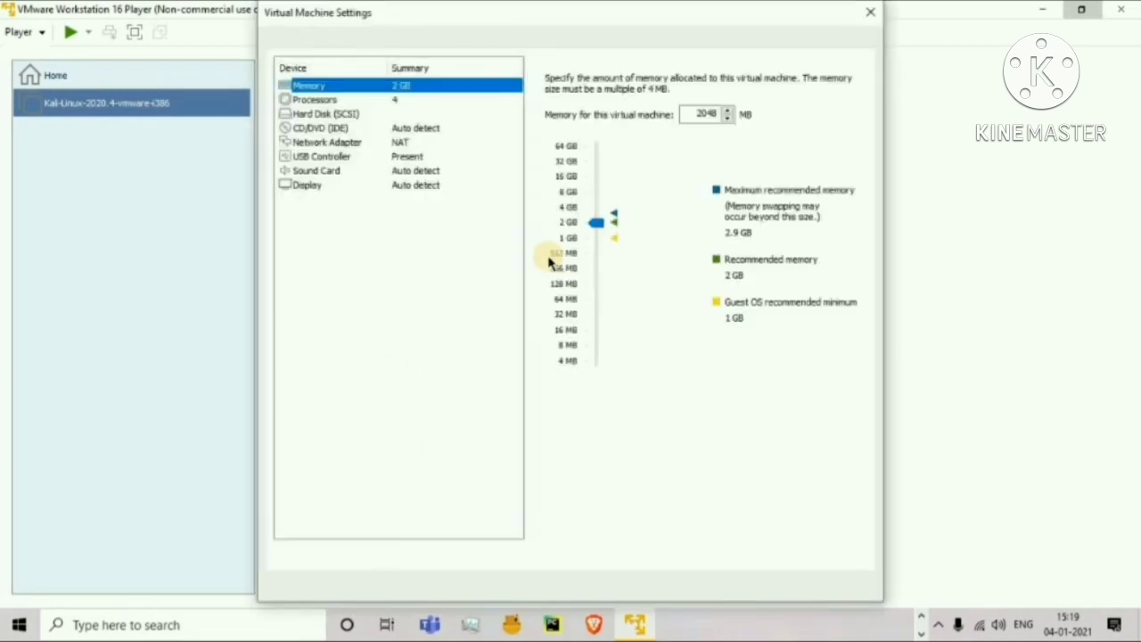
{"action": "left_click", "coordinate": [310, 99]}
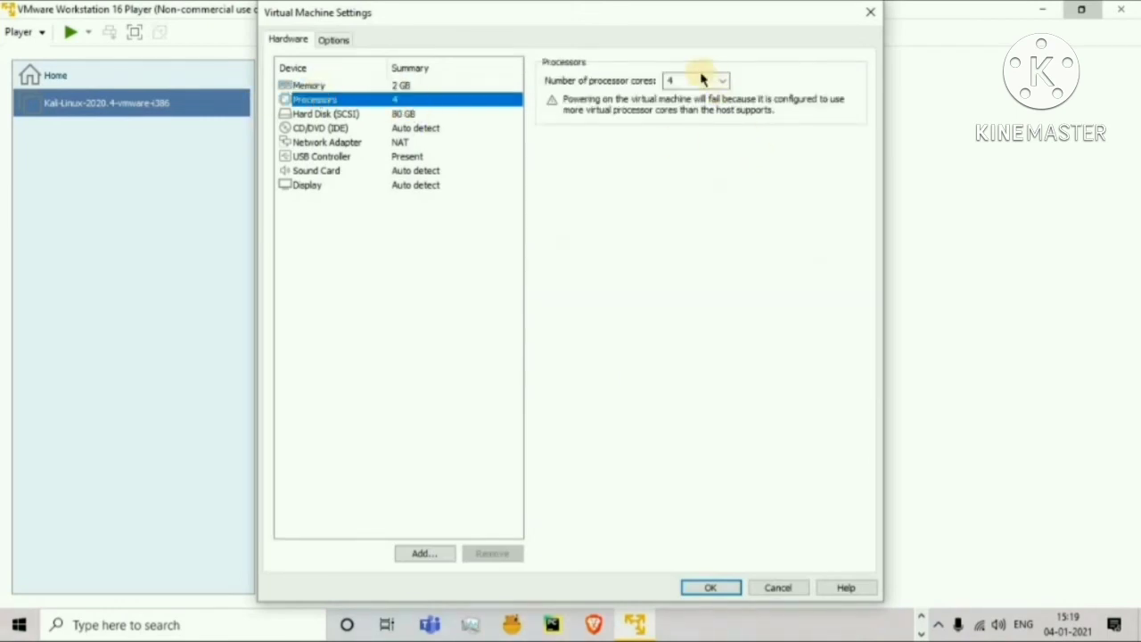
{"action": "left_click", "coordinate": [723, 82]}
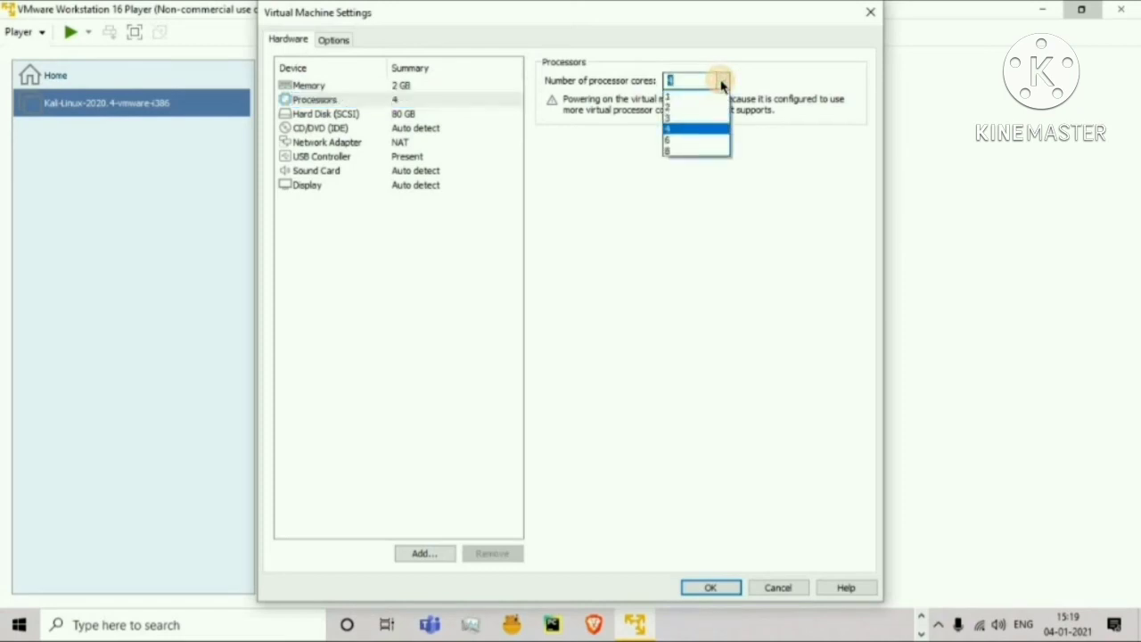
{"action": "left_click", "coordinate": [704, 113]}
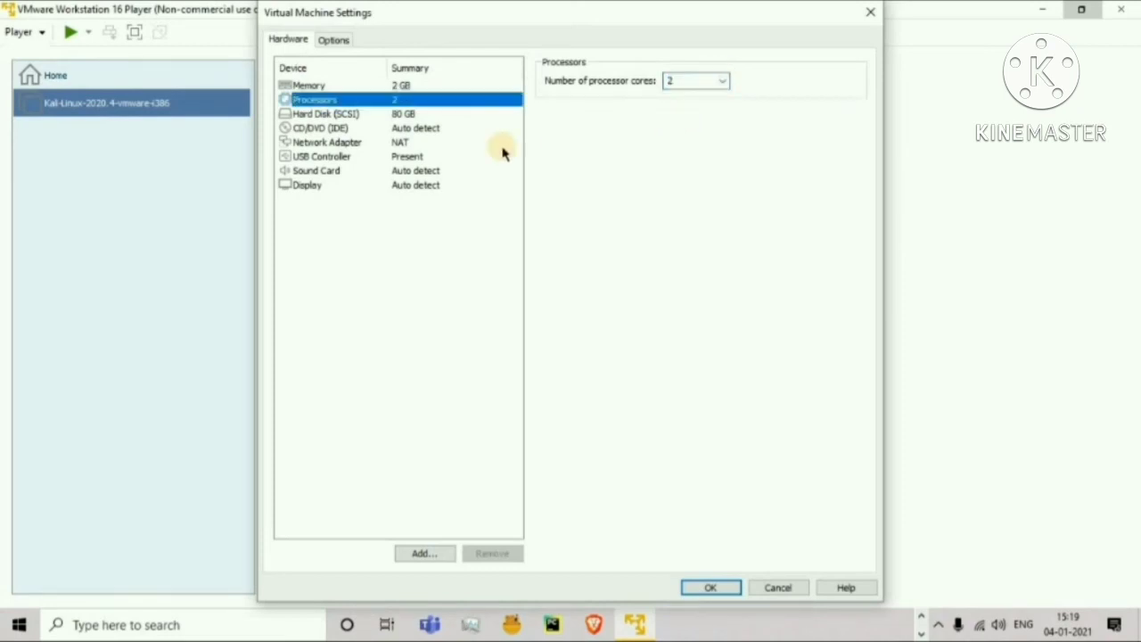
Step: Review the hard disk and CD/DVD settings and set the network adapter's connection to Bridged
{"action": "left_click", "coordinate": [403, 114]}
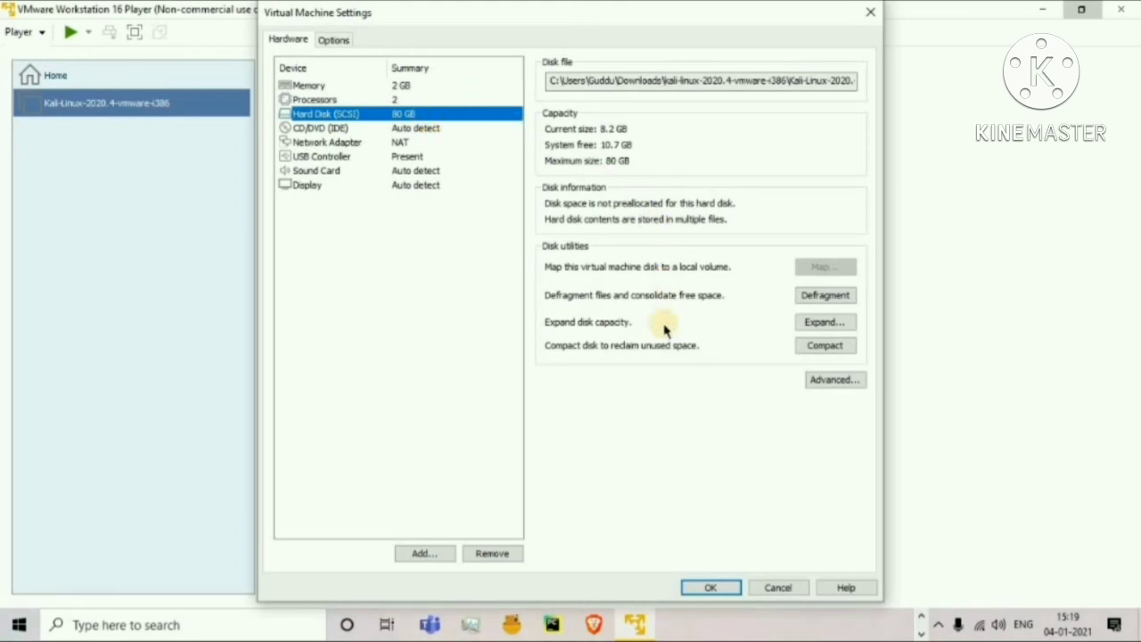
{"action": "left_click", "coordinate": [367, 128]}
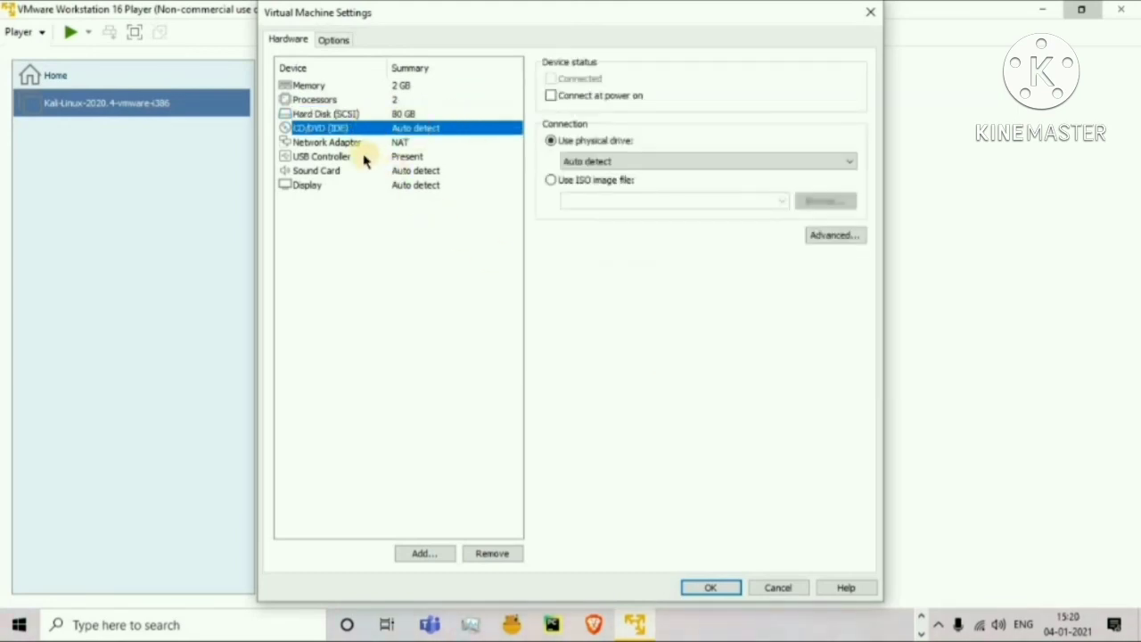
{"action": "left_click", "coordinate": [356, 145]}
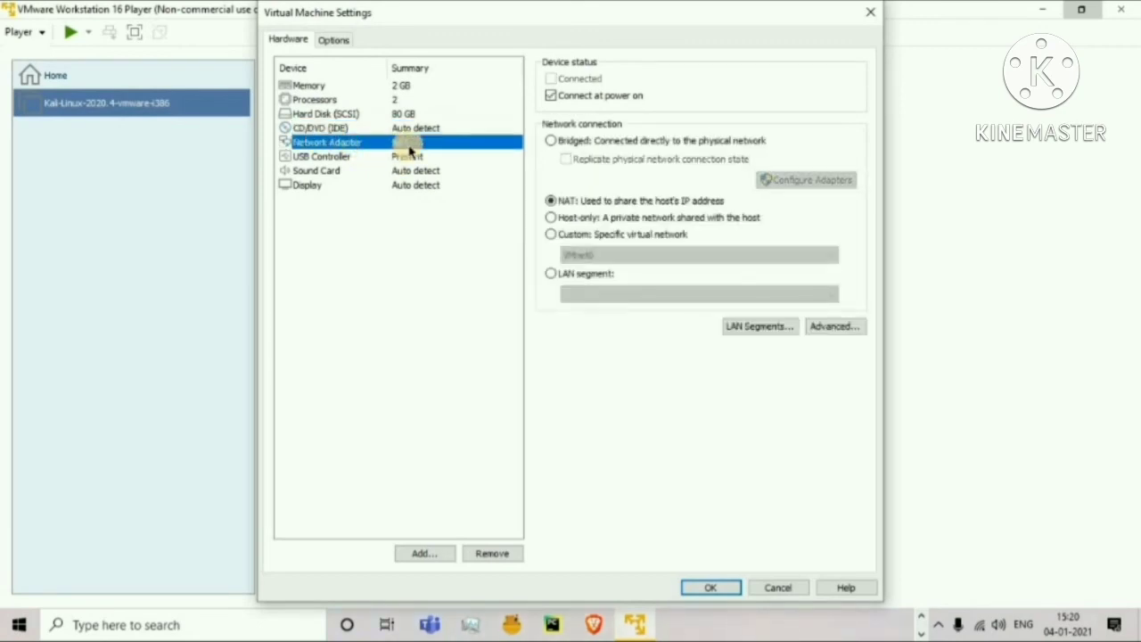
{"action": "left_click", "coordinate": [564, 140]}
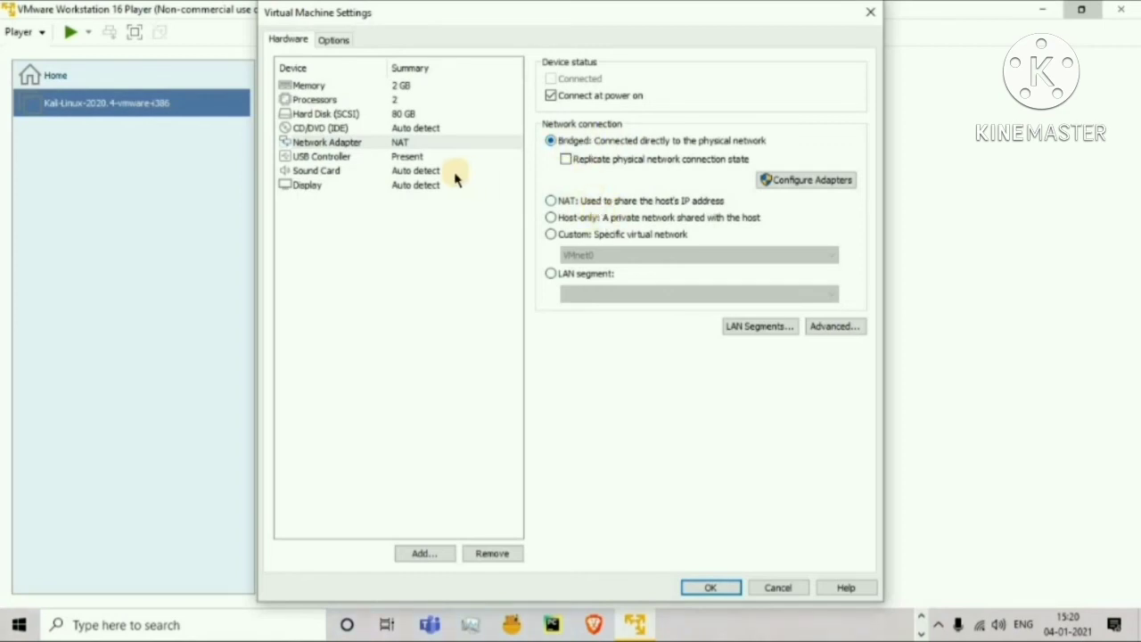
Step: Specify the display's monitor settings manually with 2 monitors and a maximum resolution of 1920 x 1080
{"action": "left_click", "coordinate": [402, 156]}
{"action": "left_click", "coordinate": [421, 170]}
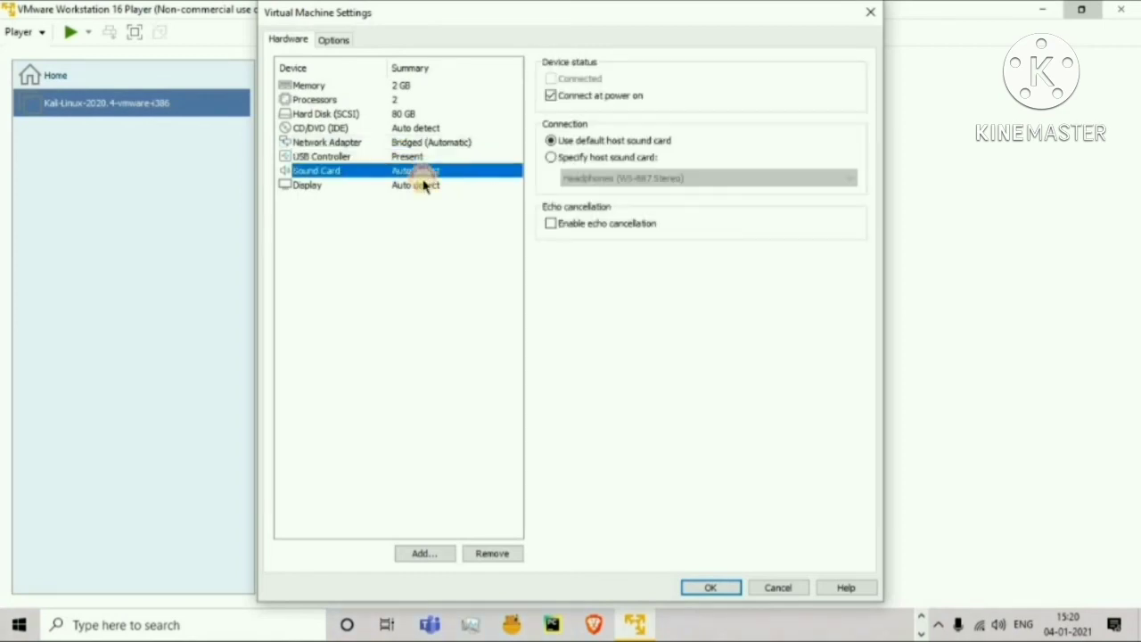
{"action": "left_click", "coordinate": [431, 185]}
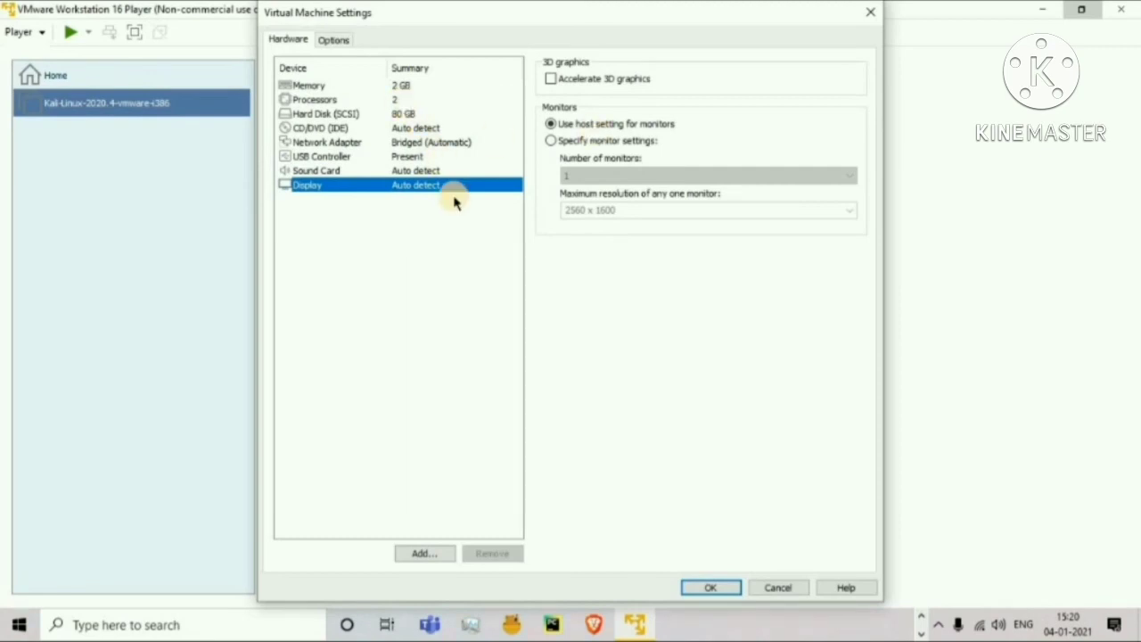
{"action": "left_click", "coordinate": [612, 141]}
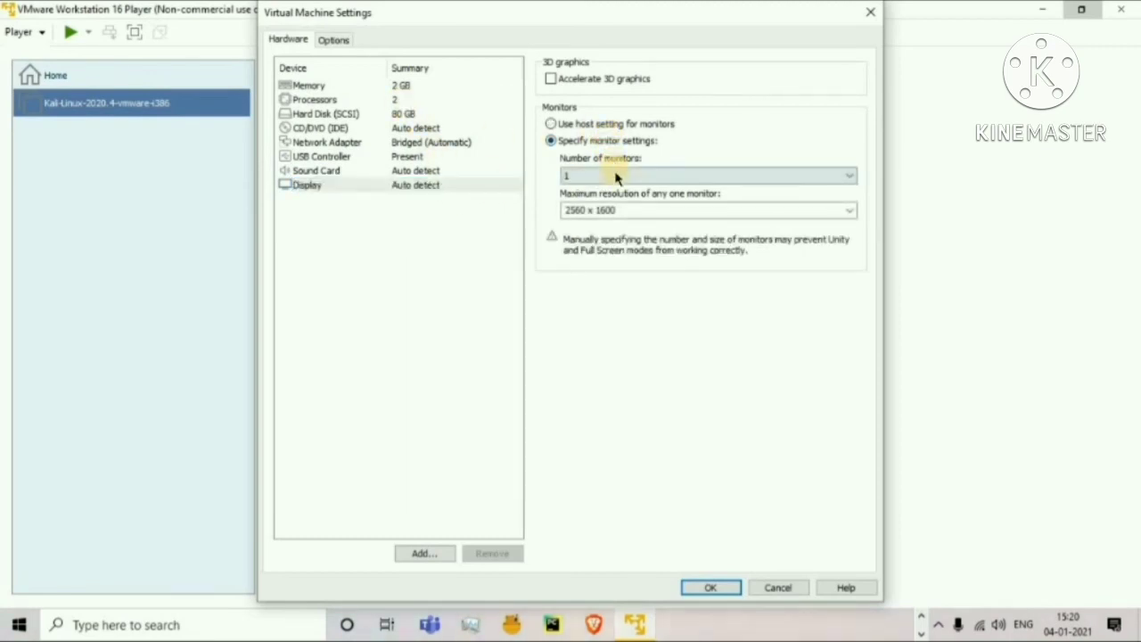
{"action": "left_click", "coordinate": [614, 177]}
{"action": "left_click", "coordinate": [613, 202]}
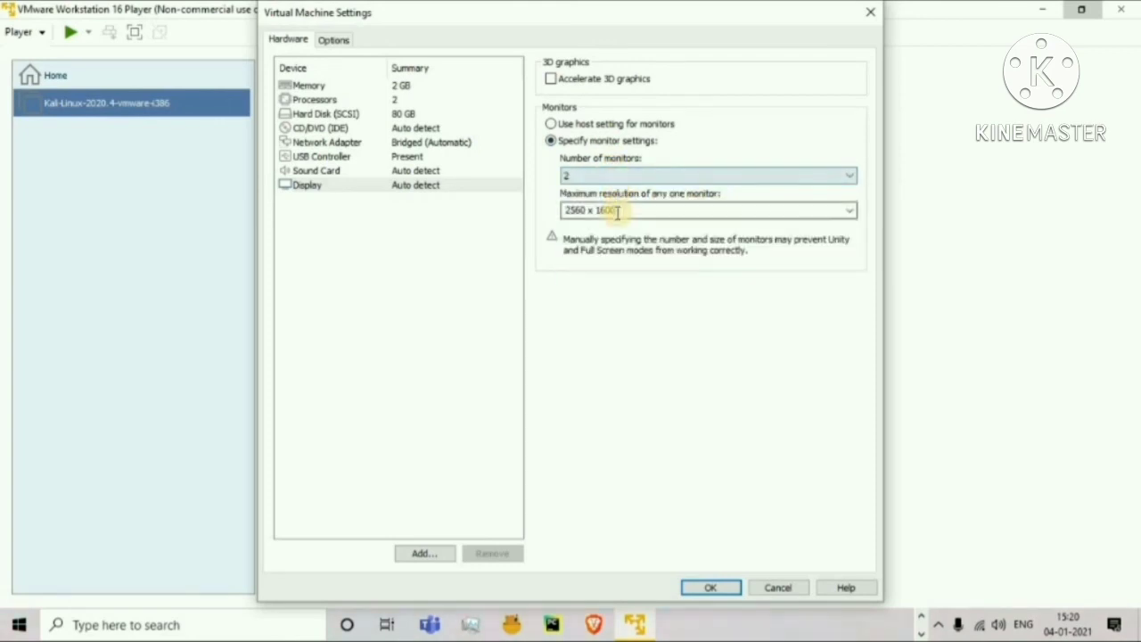
{"action": "left_click", "coordinate": [849, 214]}
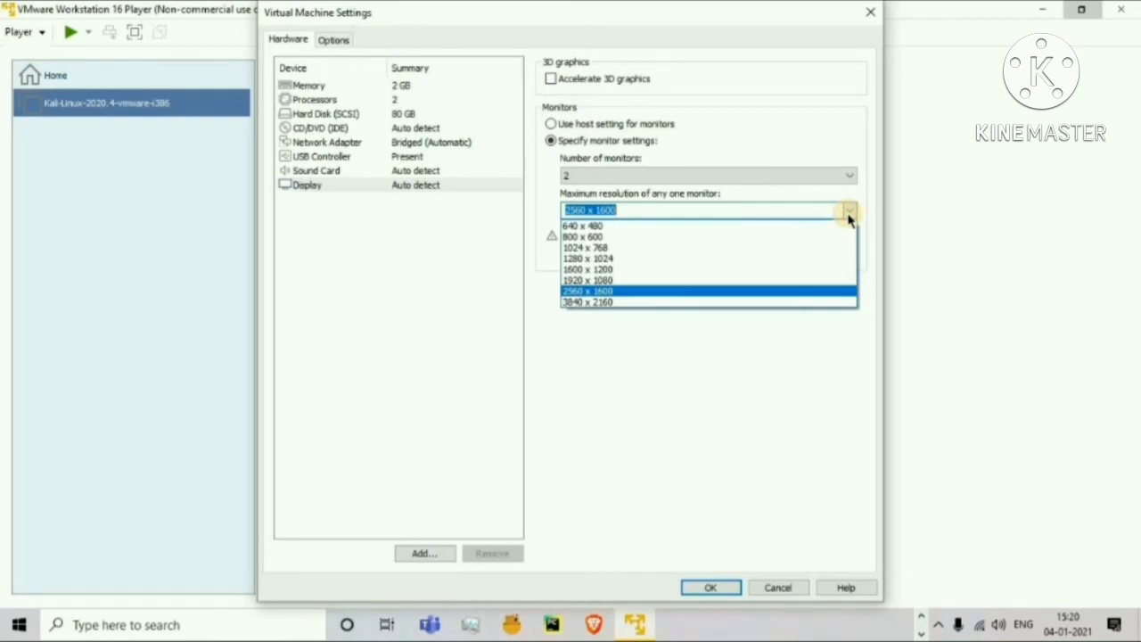
{"action": "left_click", "coordinate": [604, 281]}
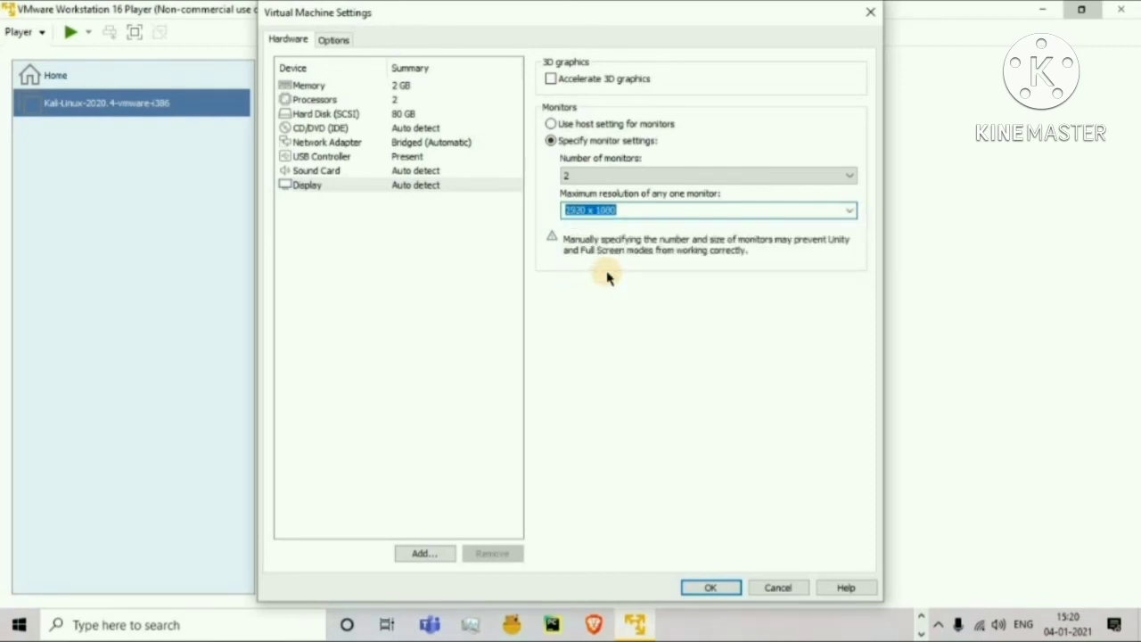
Step: Set the maximum resolution of any one monitor to 2560 x 1600 in the display settings
{"action": "left_click", "coordinate": [847, 212]}
{"action": "left_click", "coordinate": [684, 291]}
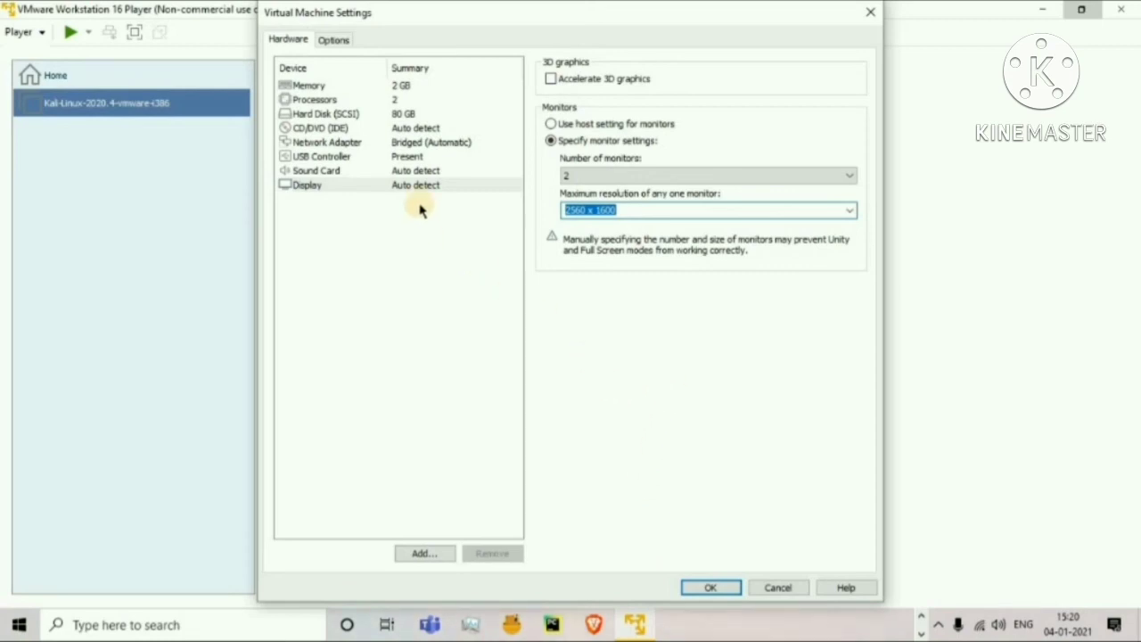
Step: Review the virtual machine's General, Power, Shared Folders, VMware Tools, Unity and Autologin options
{"action": "left_click", "coordinate": [343, 41]}
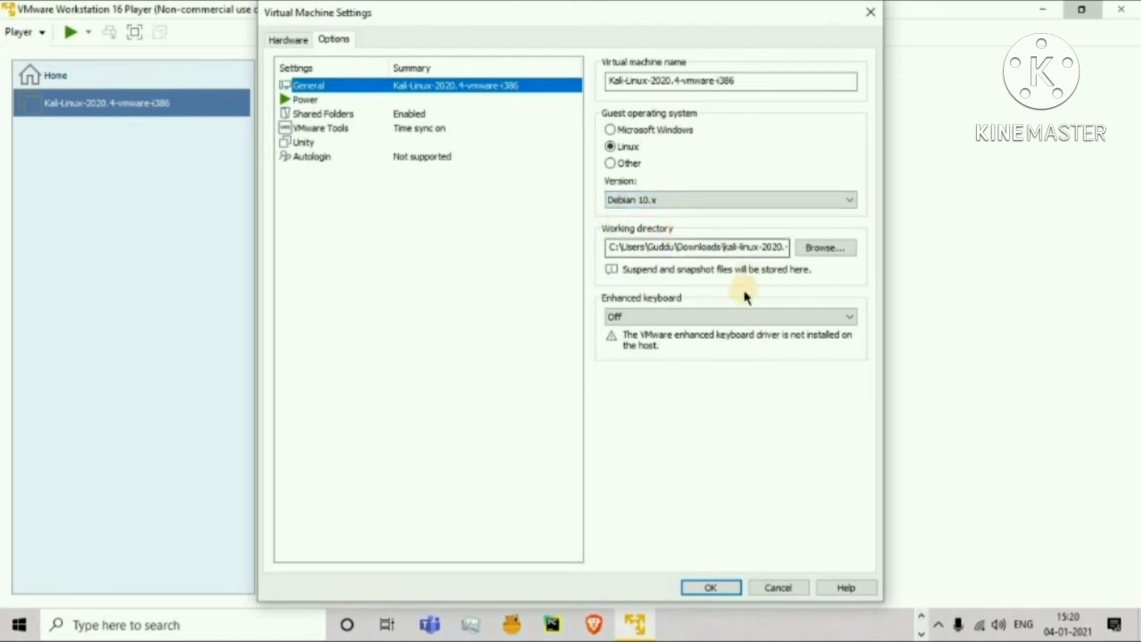
{"action": "left_click", "coordinate": [304, 100]}
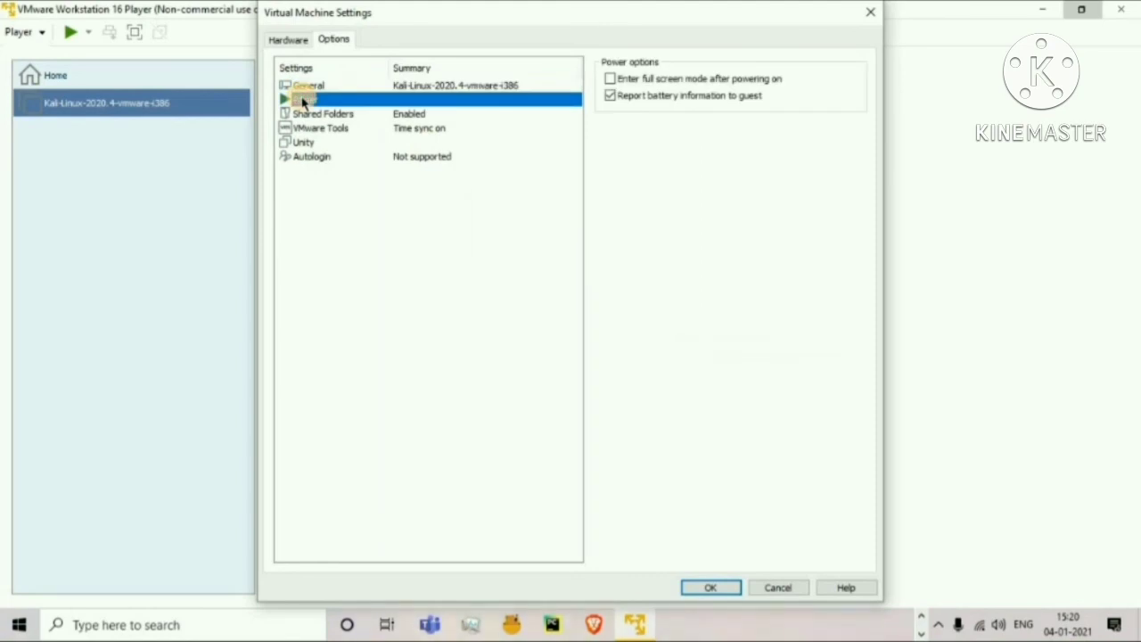
{"action": "left_click", "coordinate": [319, 116]}
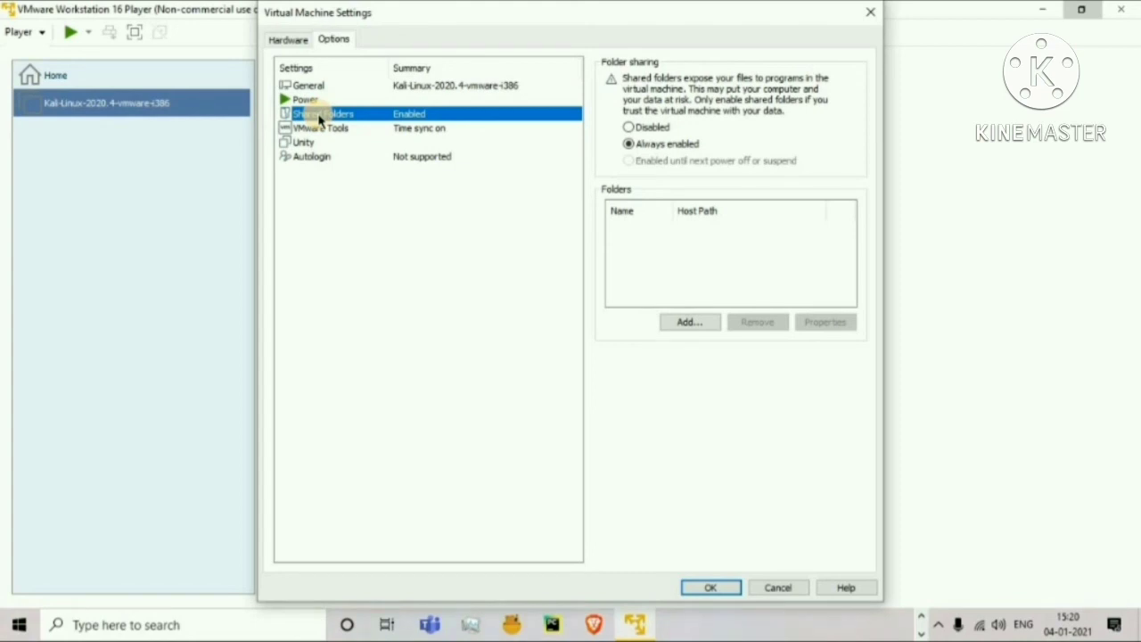
{"action": "left_click", "coordinate": [328, 128]}
{"action": "left_click", "coordinate": [323, 156]}
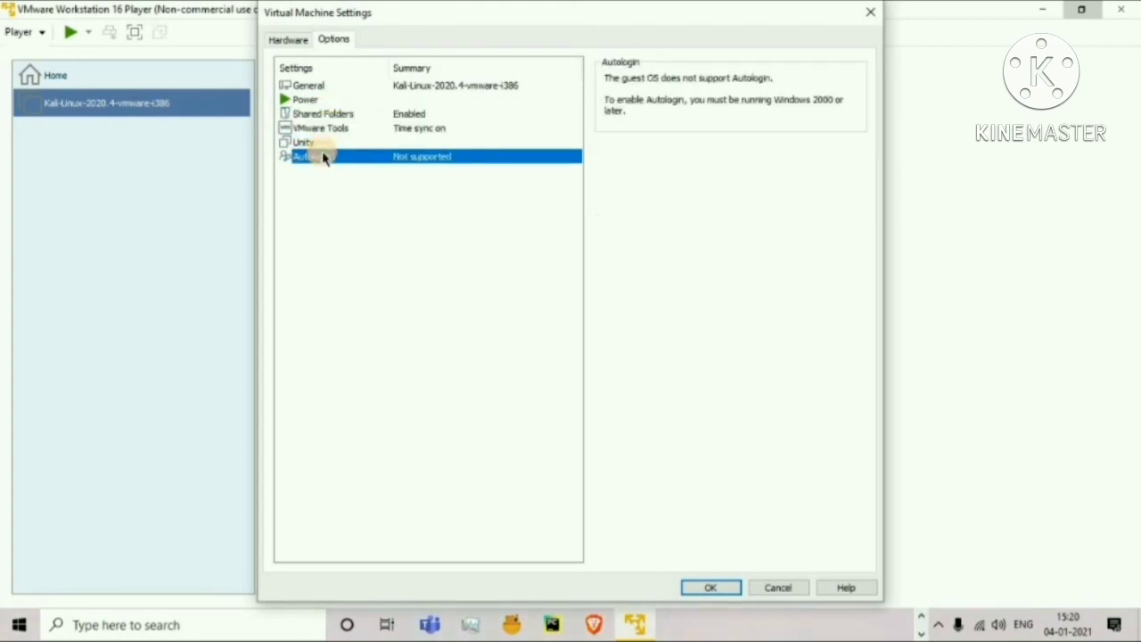
{"action": "left_click", "coordinate": [326, 141]}
{"action": "left_click", "coordinate": [330, 87]}
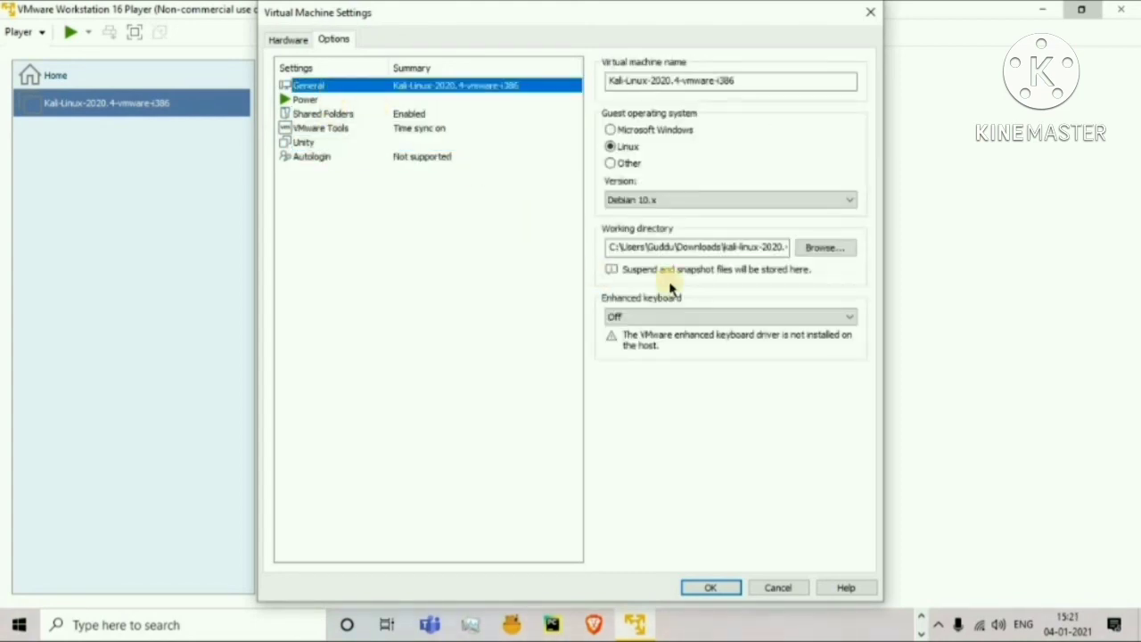
Step: Change the virtual machine's working directory to Local Disk (E:)
{"action": "left_click", "coordinate": [817, 255]}
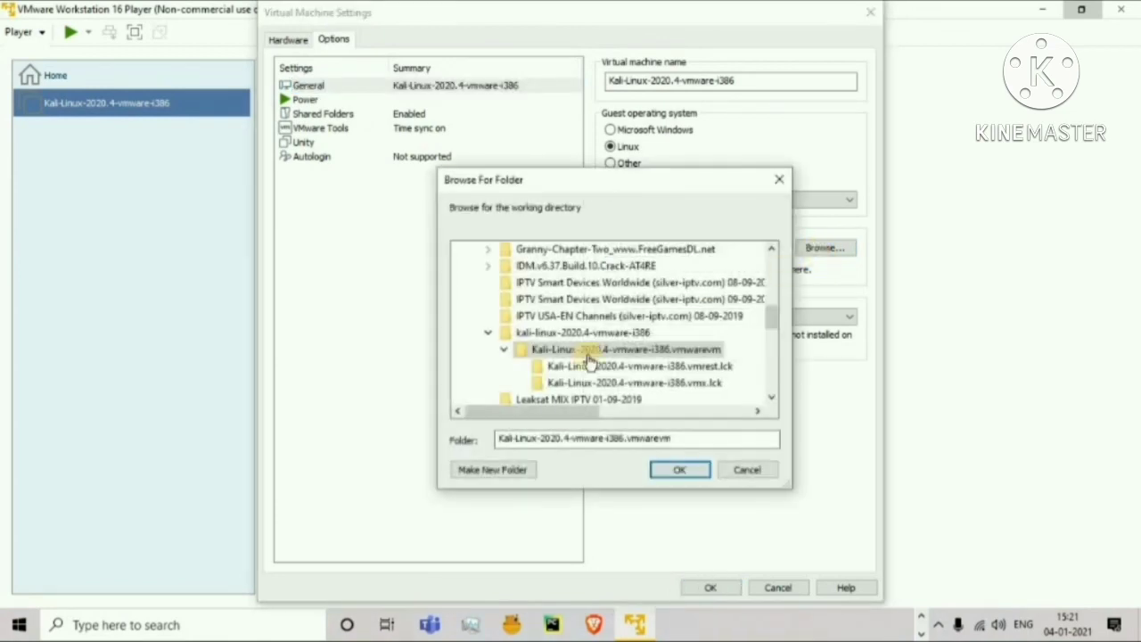
{"action": "scroll", "coordinate": [602, 357], "scroll_direction": "down", "scroll_amount": 5}
{"action": "scroll", "coordinate": [602, 359], "scroll_direction": "down", "scroll_amount": 5}
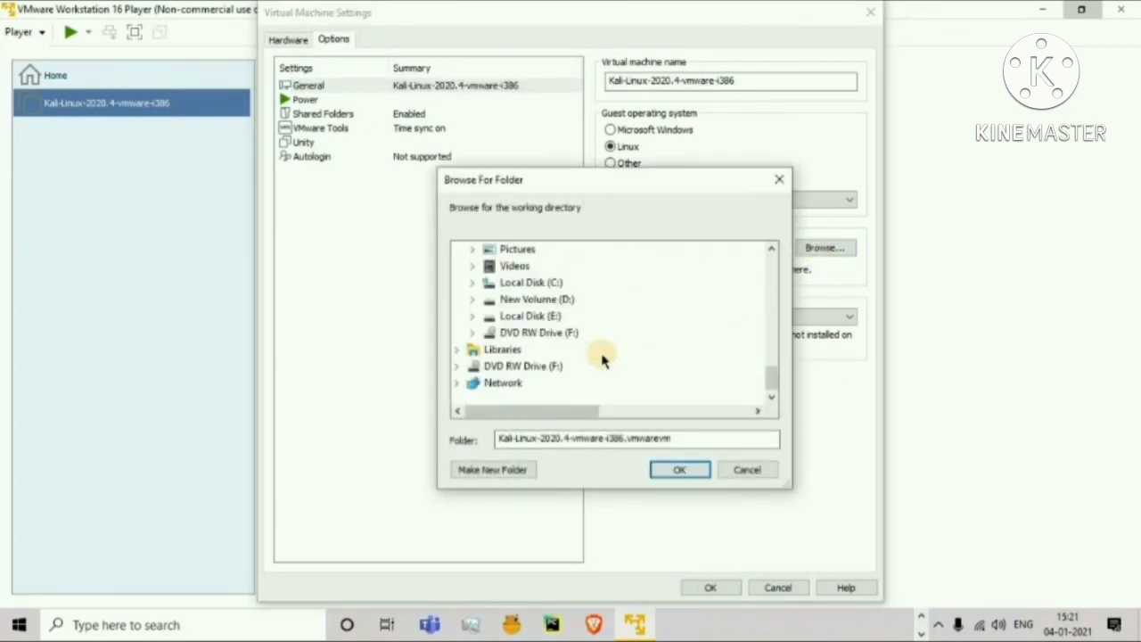
{"action": "left_click", "coordinate": [532, 317]}
{"action": "left_click", "coordinate": [682, 471]}
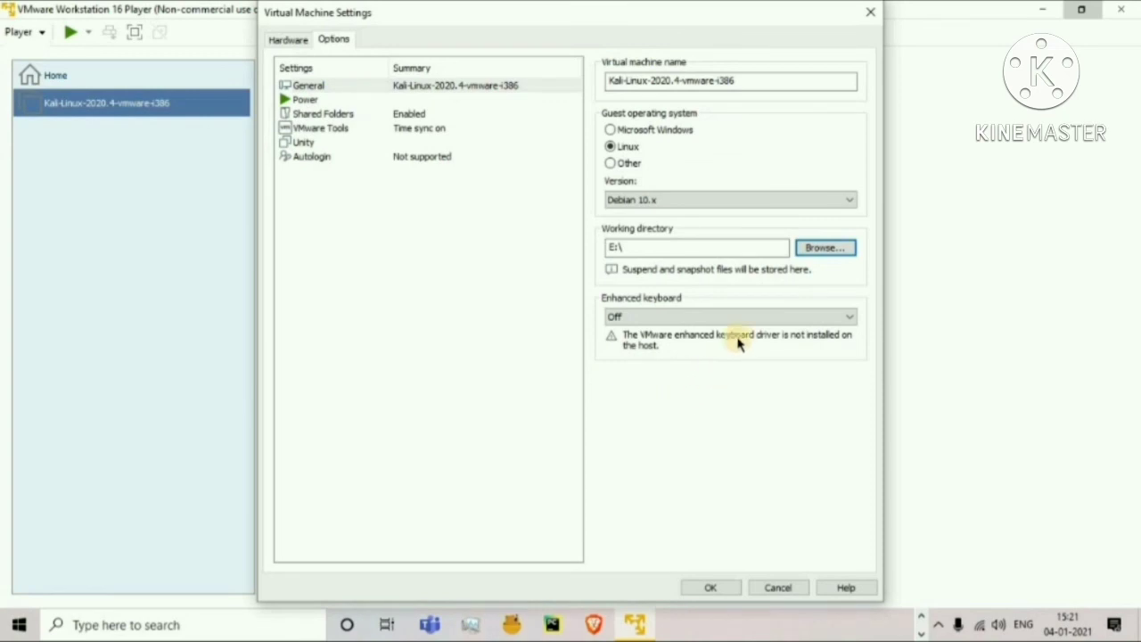
Step: Browse for the working directory again, create a new folder on Local Disk (E:) and select it
{"action": "left_click", "coordinate": [844, 247]}
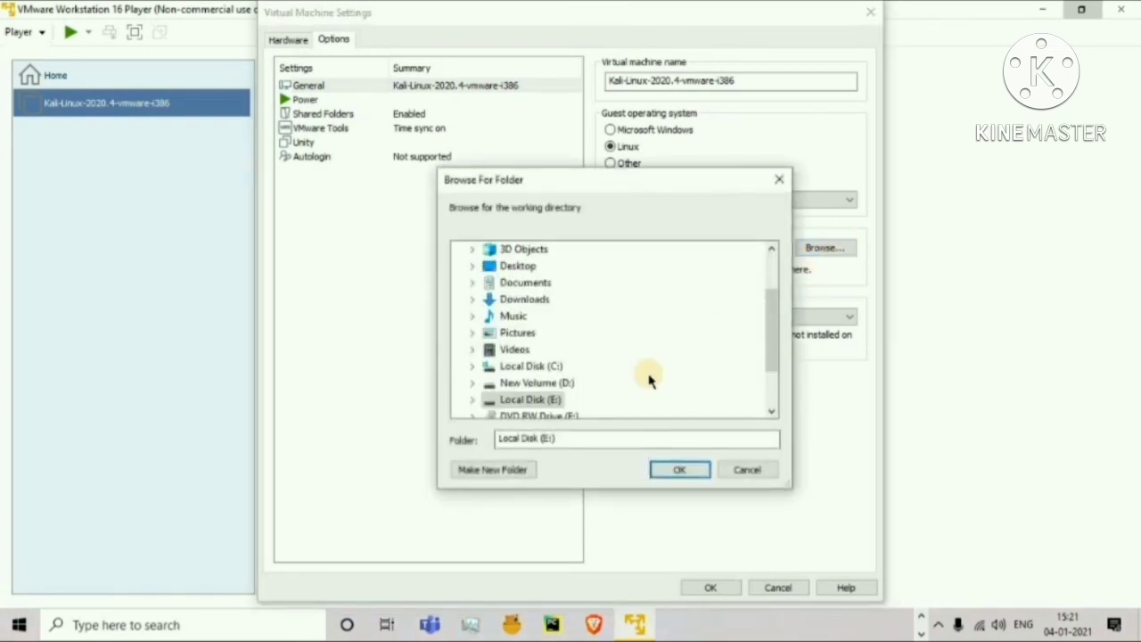
{"action": "left_click", "coordinate": [486, 470]}
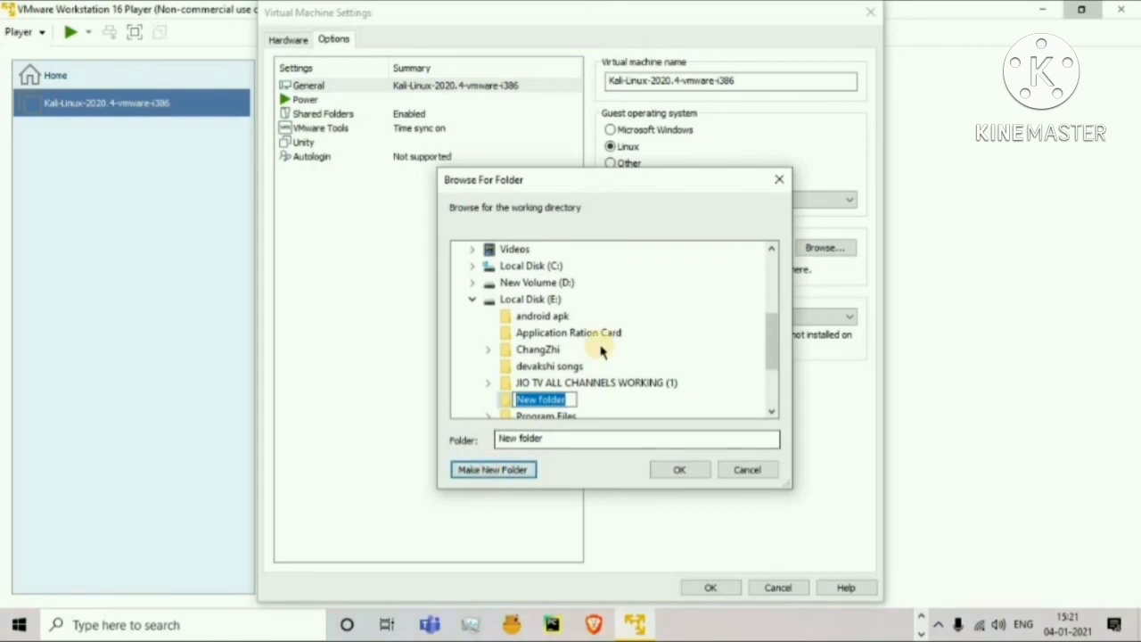
{"action": "scroll", "coordinate": [601, 352], "scroll_direction": "down", "scroll_amount": 1}
{"action": "left_click", "coordinate": [532, 332]}
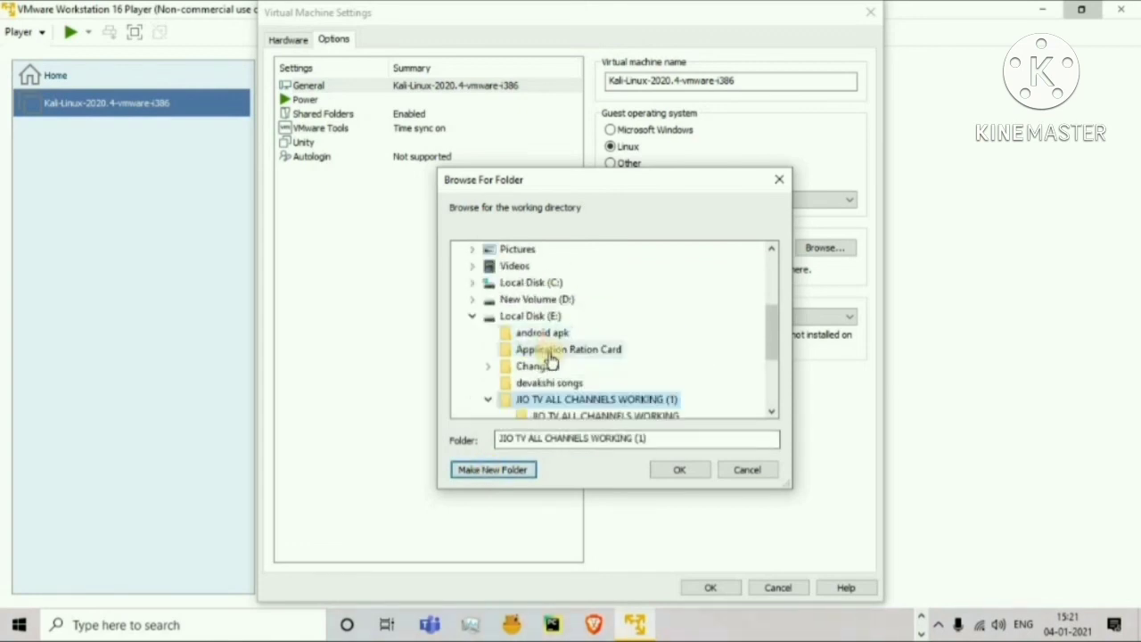
{"action": "scroll", "coordinate": [582, 349], "scroll_direction": "up", "scroll_amount": 1}
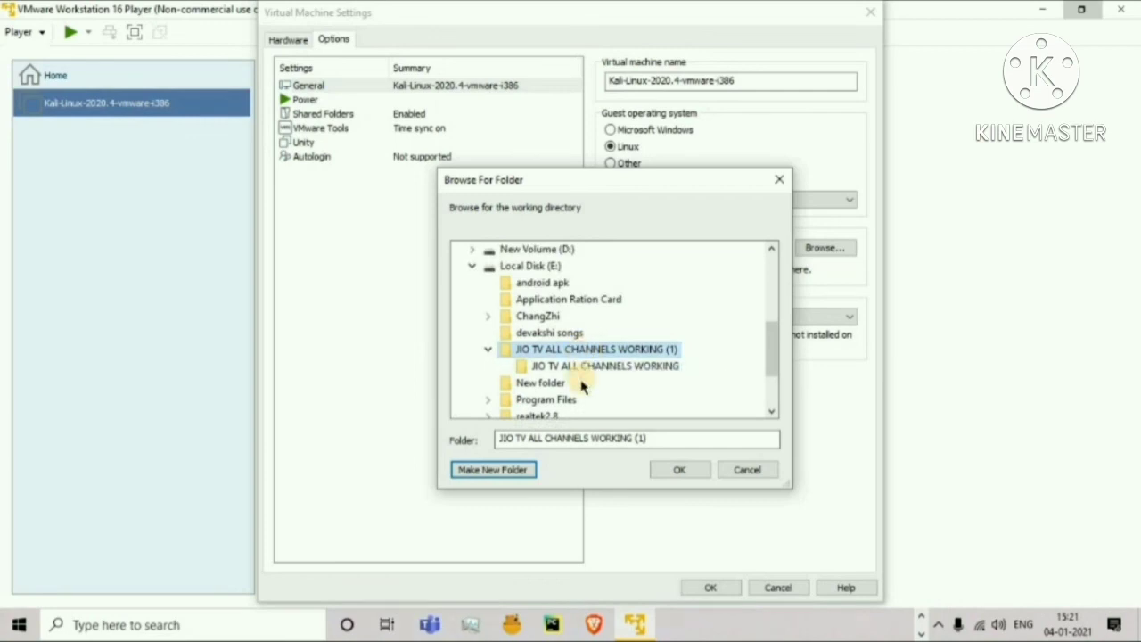
{"action": "left_click", "coordinate": [545, 382]}
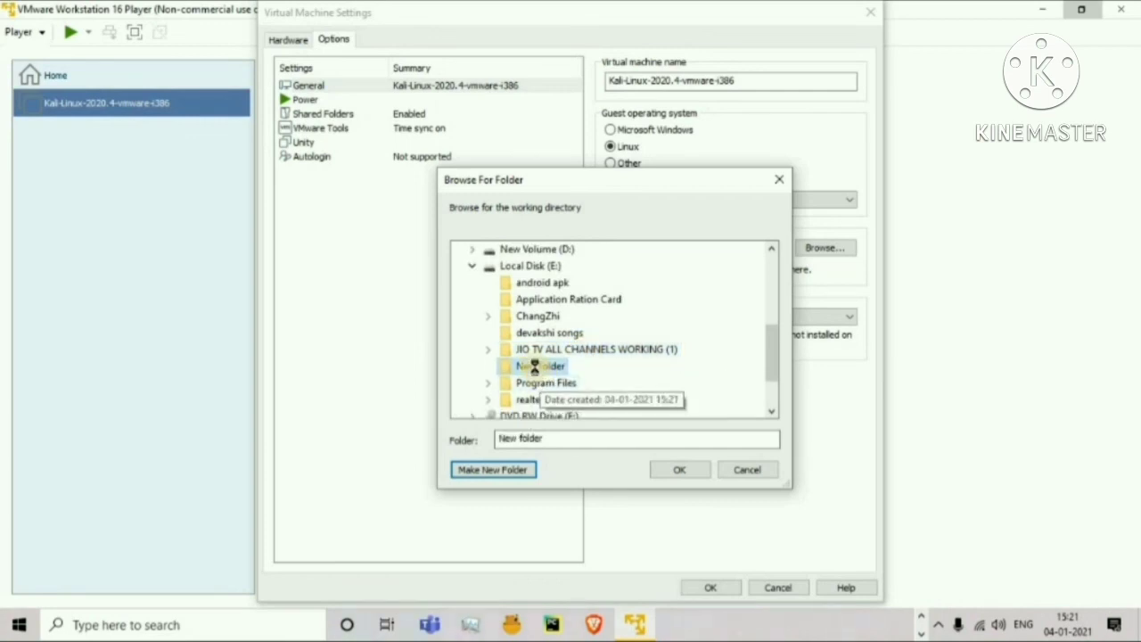
Step: Rename the new folder on Local Disk (E:) as Kali and use it as the working directory
{"action": "right_click", "coordinate": [533, 365]}
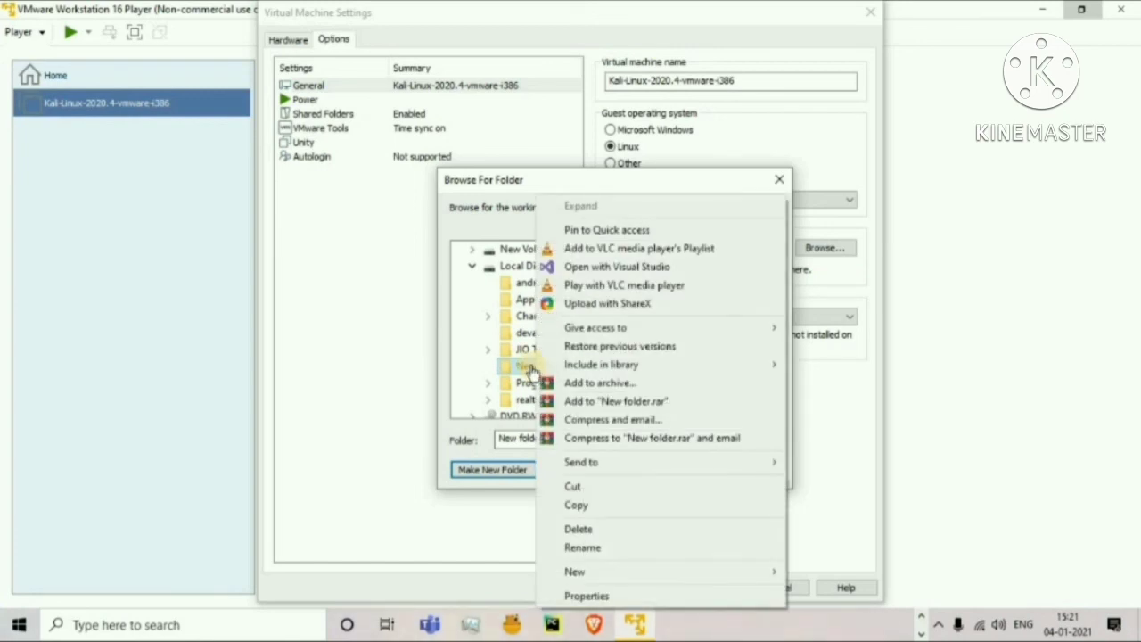
{"action": "left_click", "coordinate": [610, 547]}
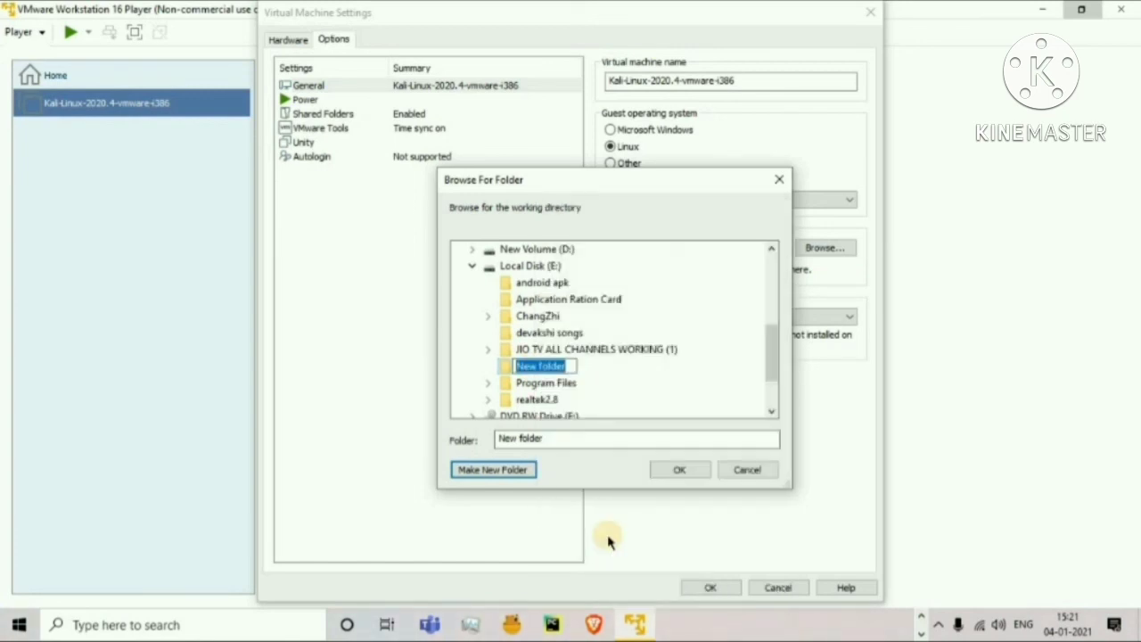
{"action": "type", "text": "Kla"}
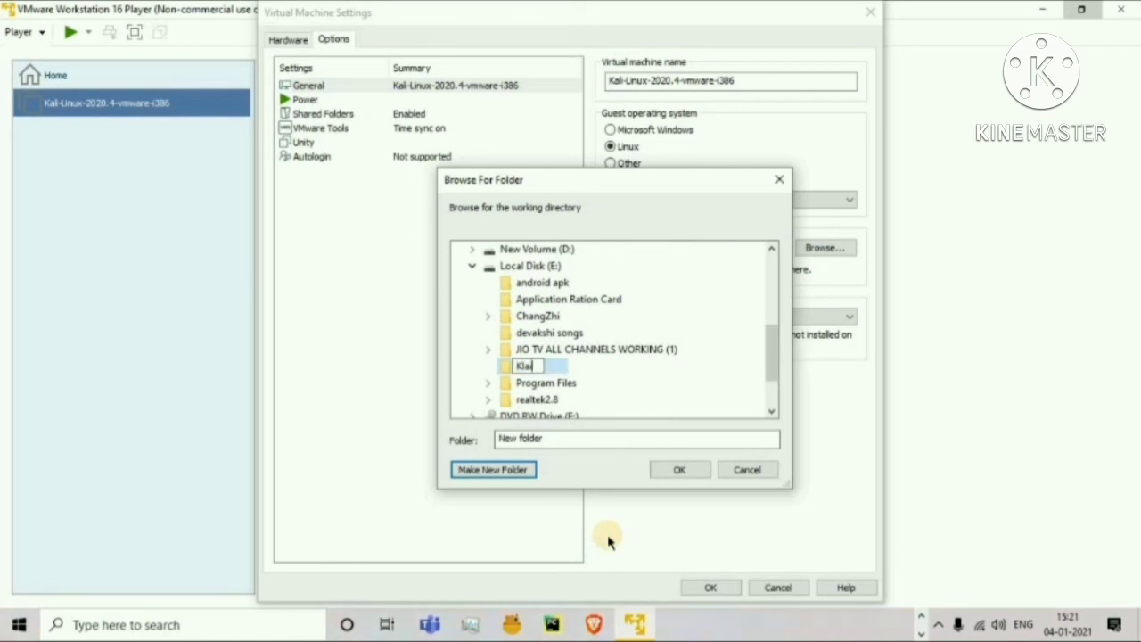
{"action": "key", "text": "BackSpace"}
{"action": "key", "text": "BackSpace"}
{"action": "type", "text": "ali"}
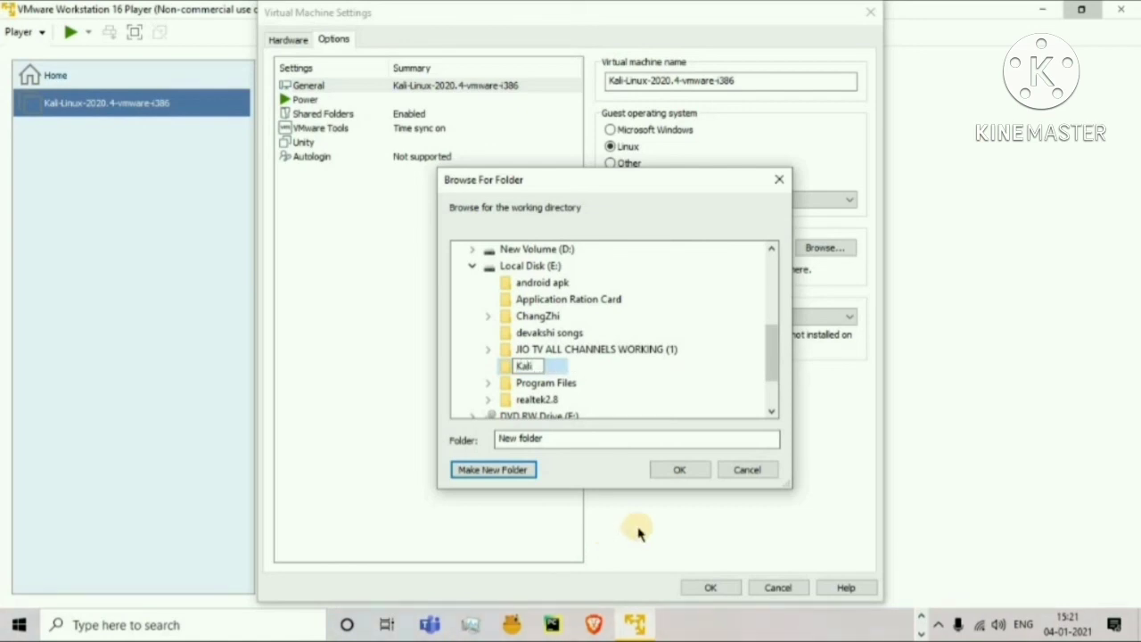
{"action": "left_click", "coordinate": [673, 470]}
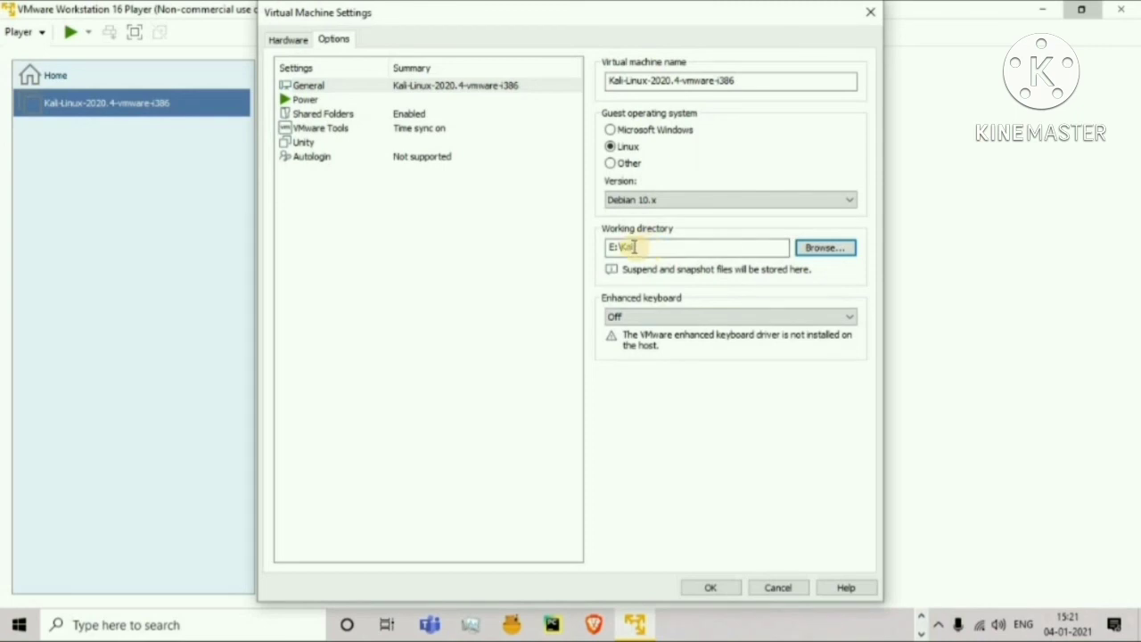
Step: Save the virtual machine settings and start the Kali Linux virtual machine, answering that it was copied
{"action": "left_click", "coordinate": [287, 40]}
{"action": "left_click", "coordinate": [729, 587]}
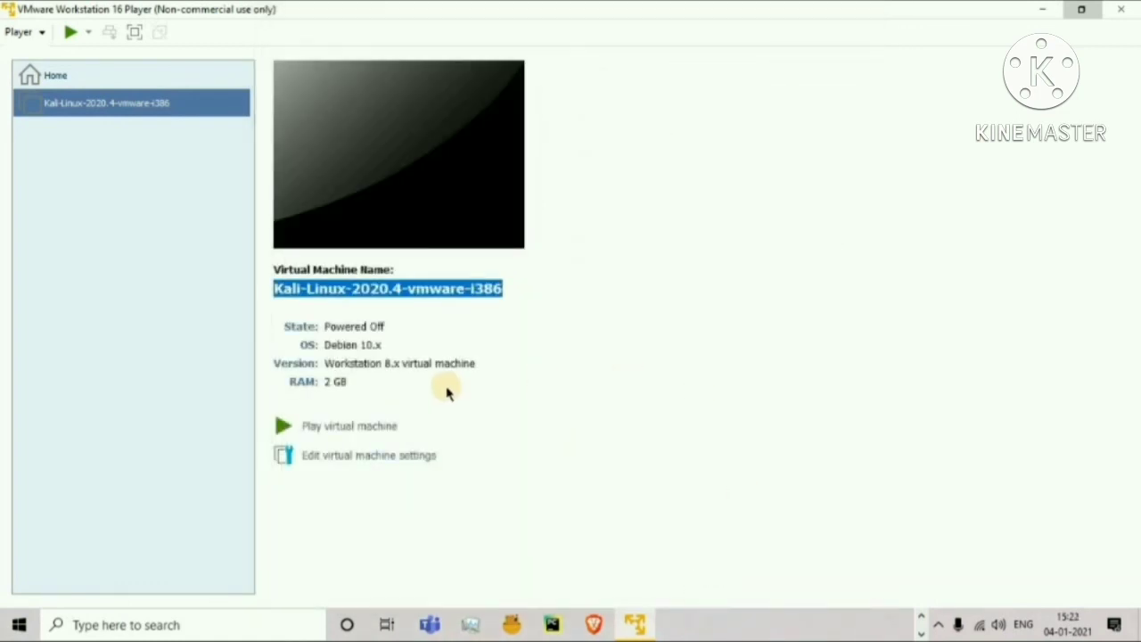
{"action": "left_click", "coordinate": [324, 427]}
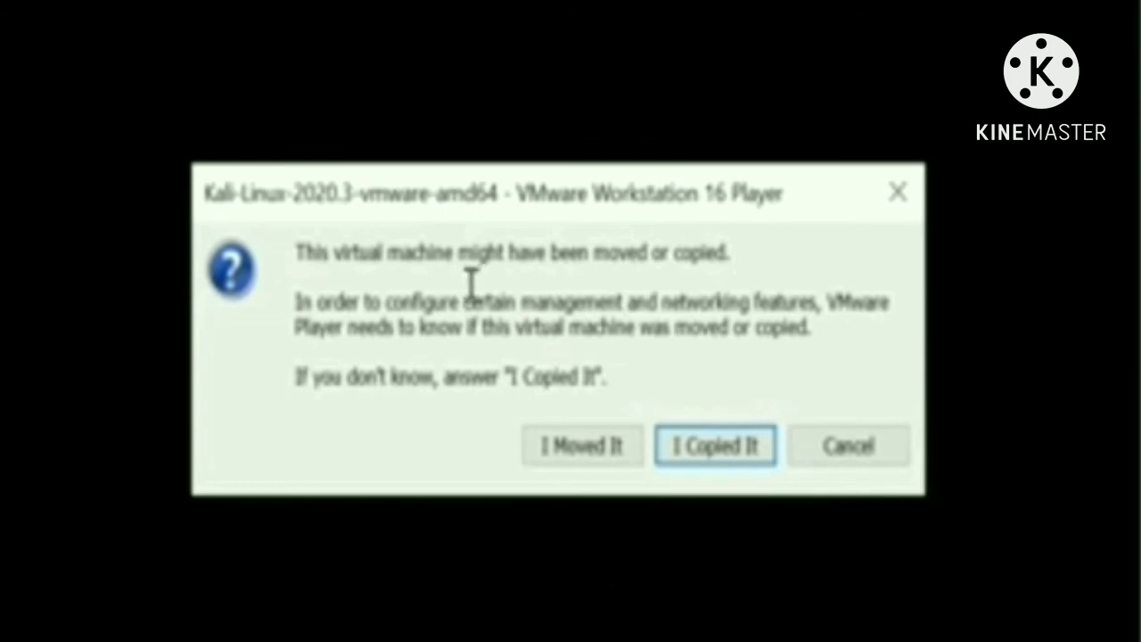
{"action": "left_click", "coordinate": [716, 460]}
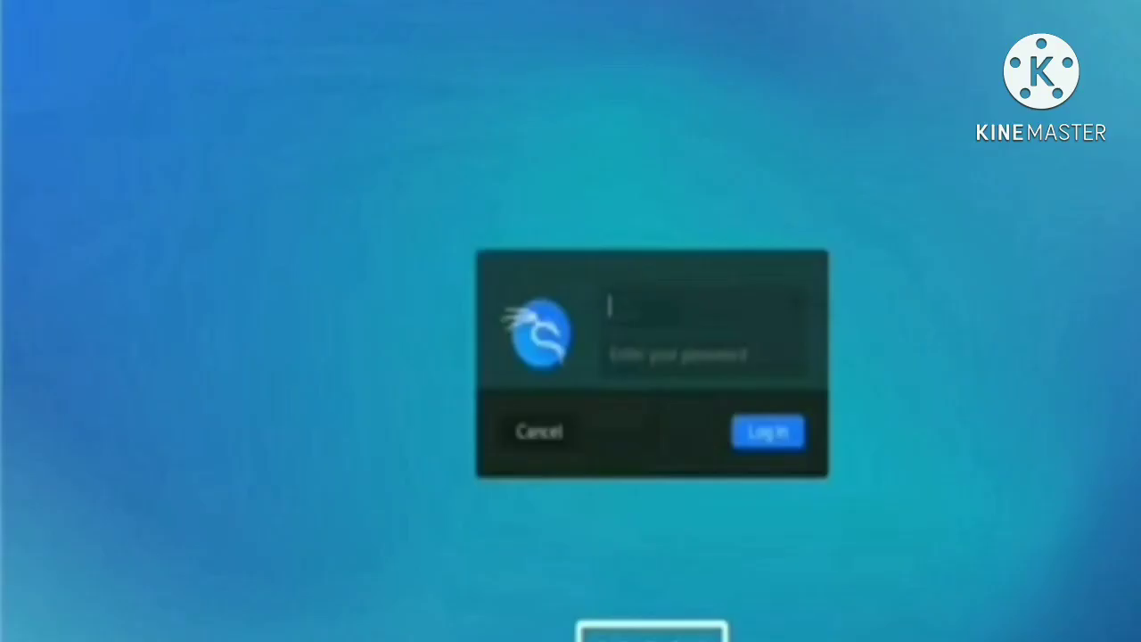
Step: Log in to Kali Linux with the username kali and the account password, and open a terminal
{"action": "type", "text": "ali"}
{"action": "key", "text": "Tab"}
{"action": "type", "text": "kali"}
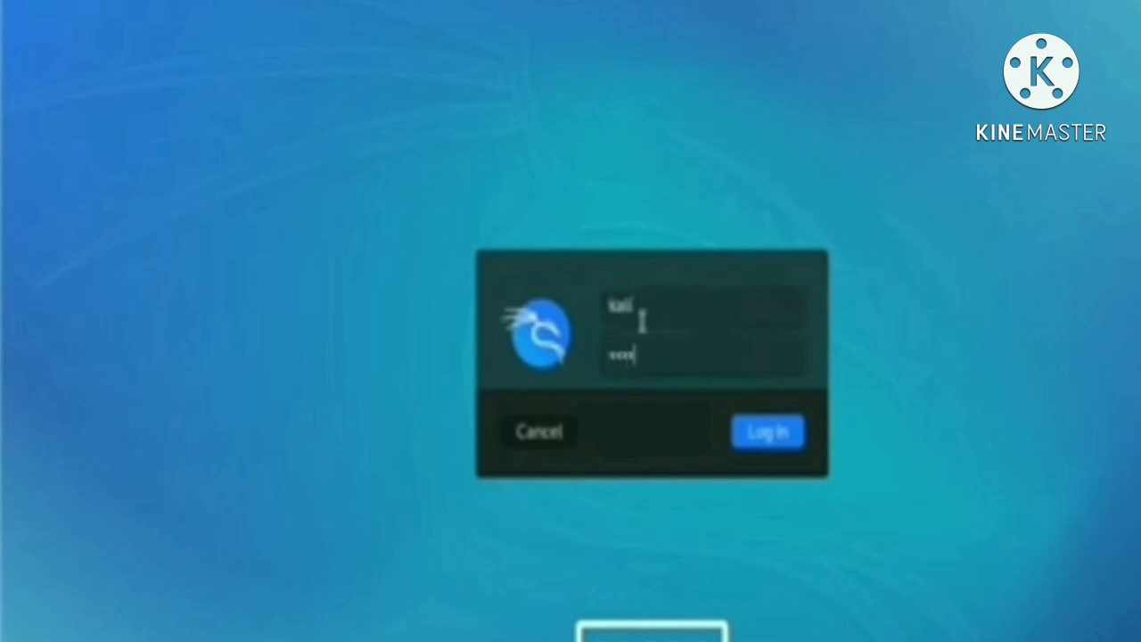
{"action": "left_click", "coordinate": [766, 433]}
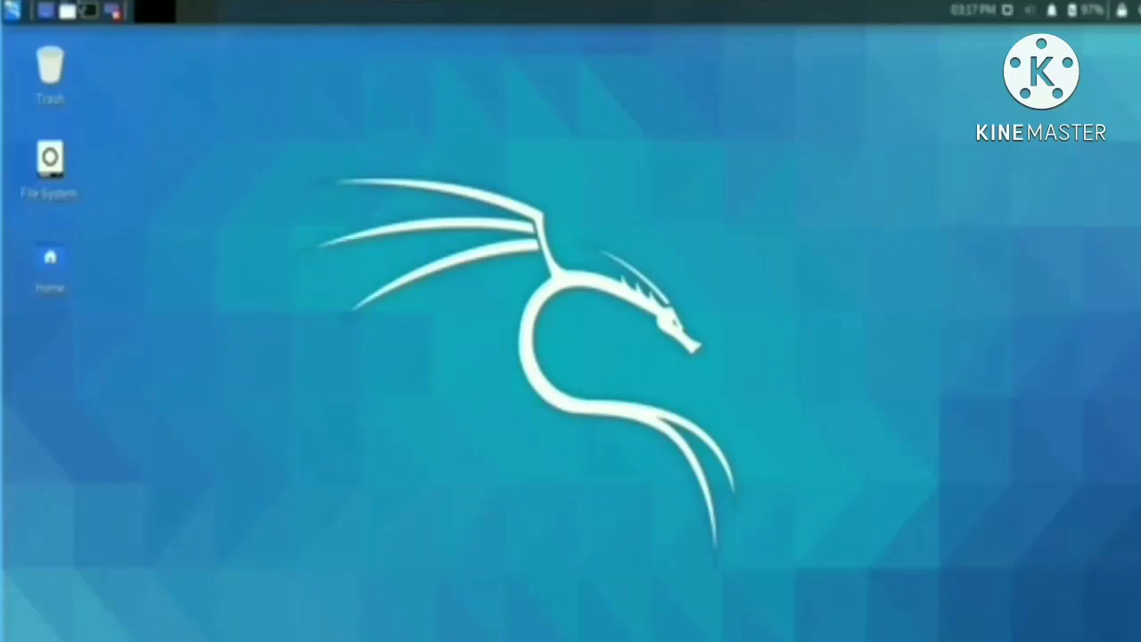
{"action": "key", "text": "ctrl+alt+t"}
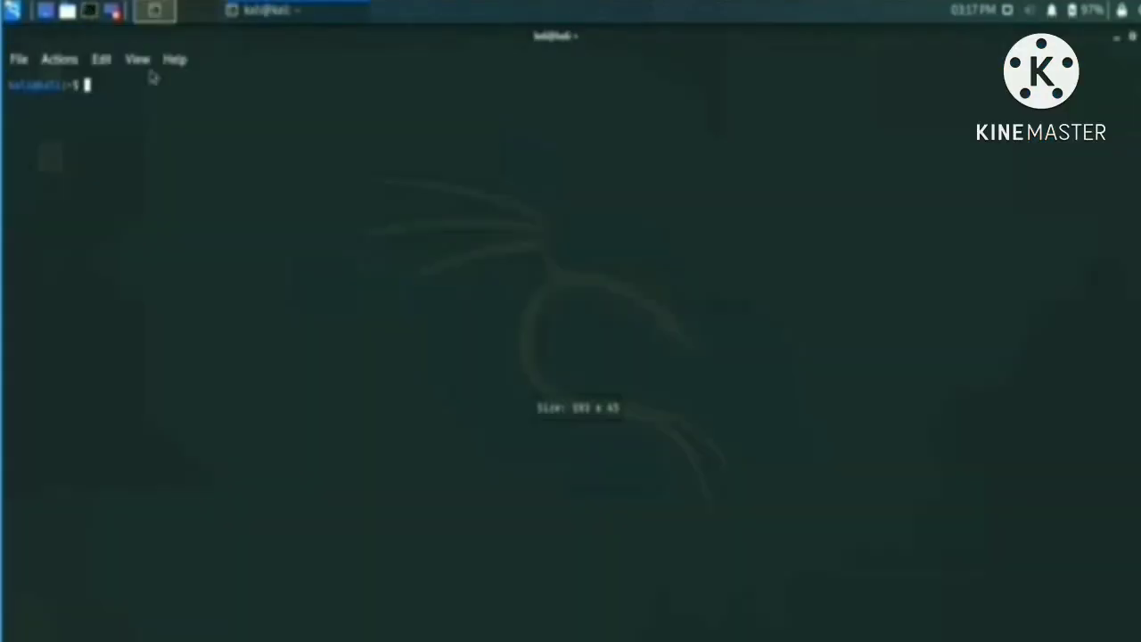